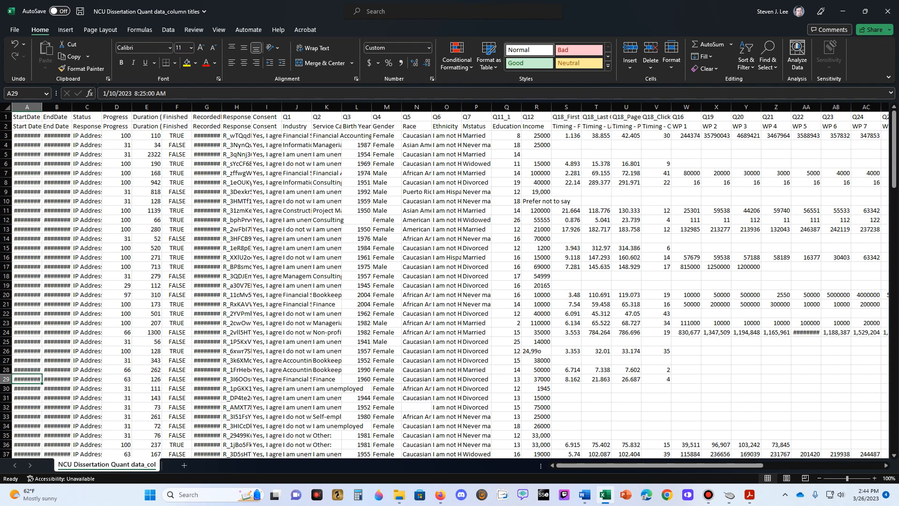
- Examine the two header rows and the first response's start date in column A
left_click(146, 136)
left_click(206, 135)
left_click(297, 154)
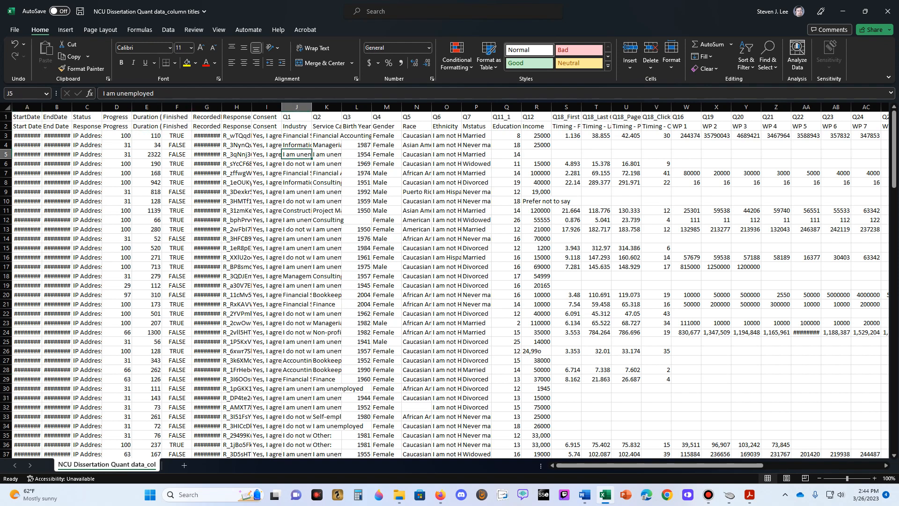
left_click(28, 136)
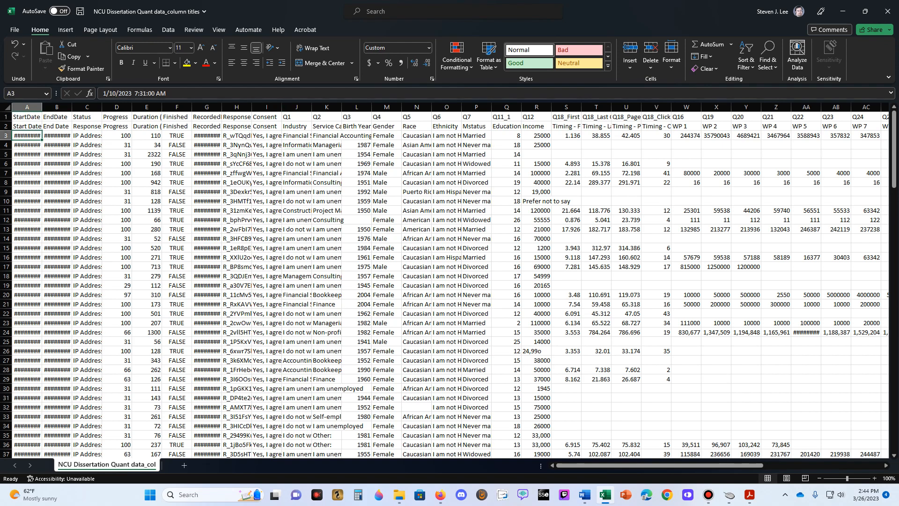
key("Right")
key("Up")
key("Left")
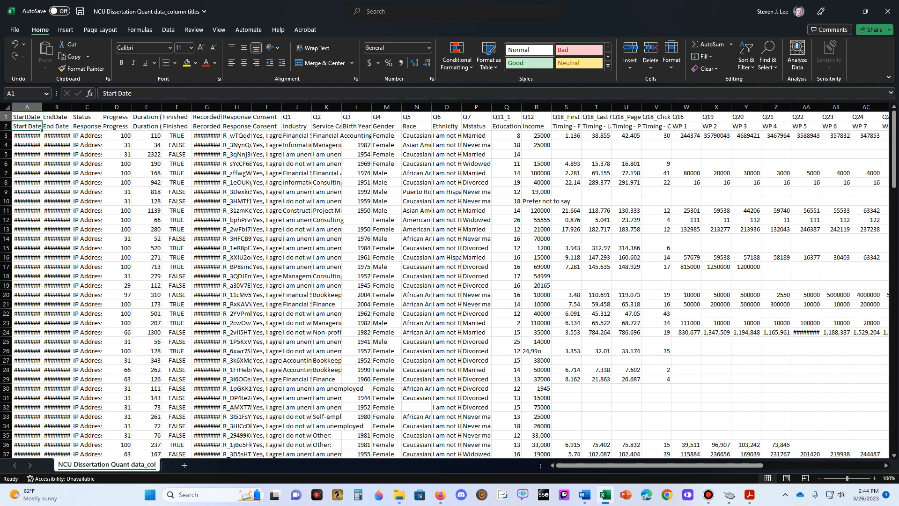
key("Up")
key("Down")
key("Down")
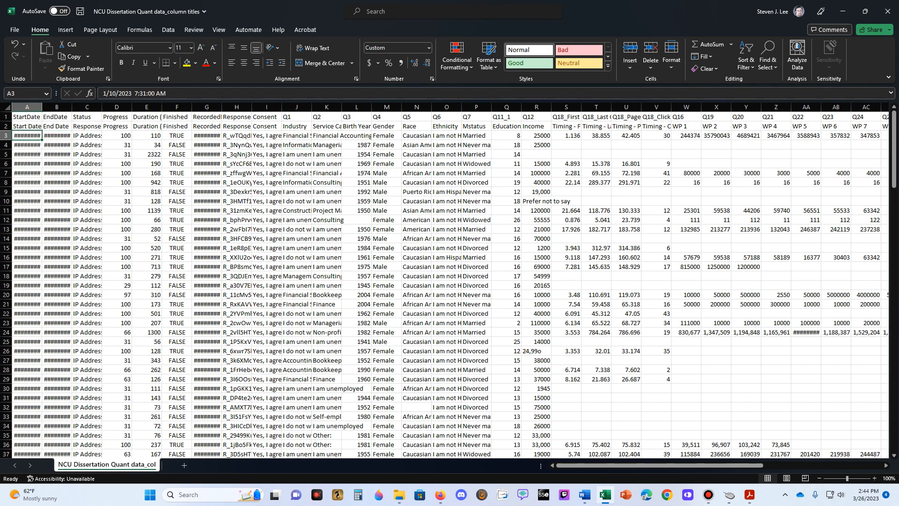
- Examine the first response's values in row 3 across the metadata columns, from End Date through Consent and Industry
key("Right")
key("Right")
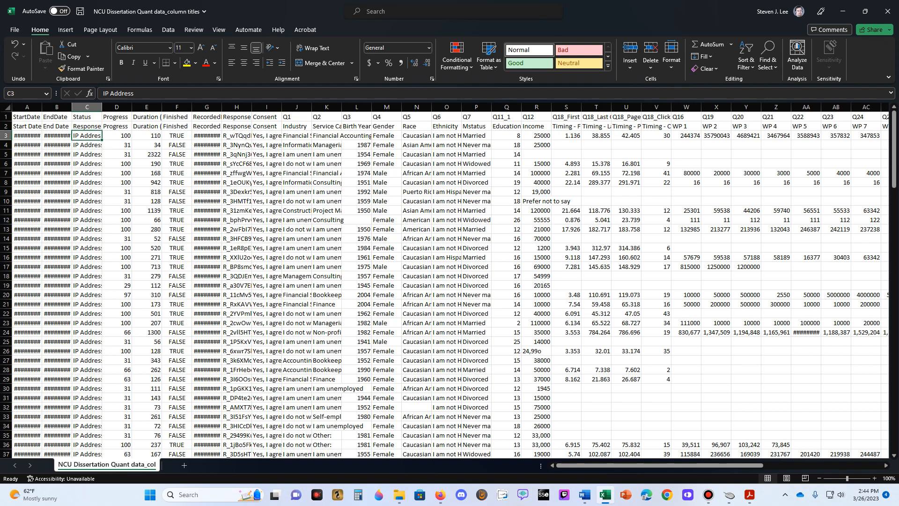
key("Up")
key("Down")
key("Right")
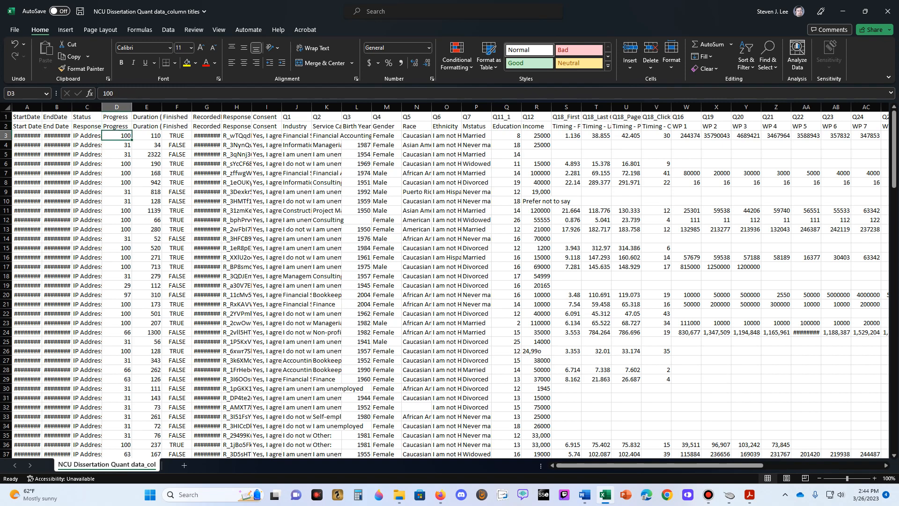
key("Right")
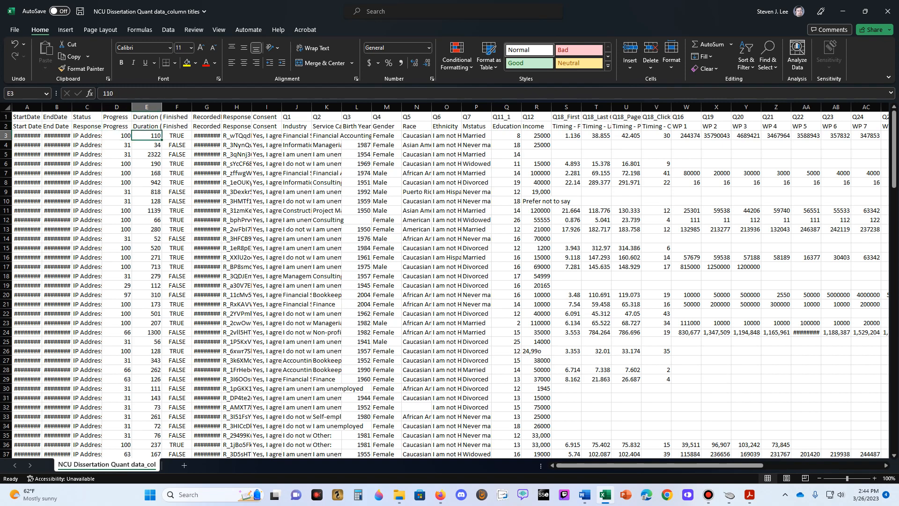
key("Right")
key("Right")
key("Right")
key("Right")
key("Right")
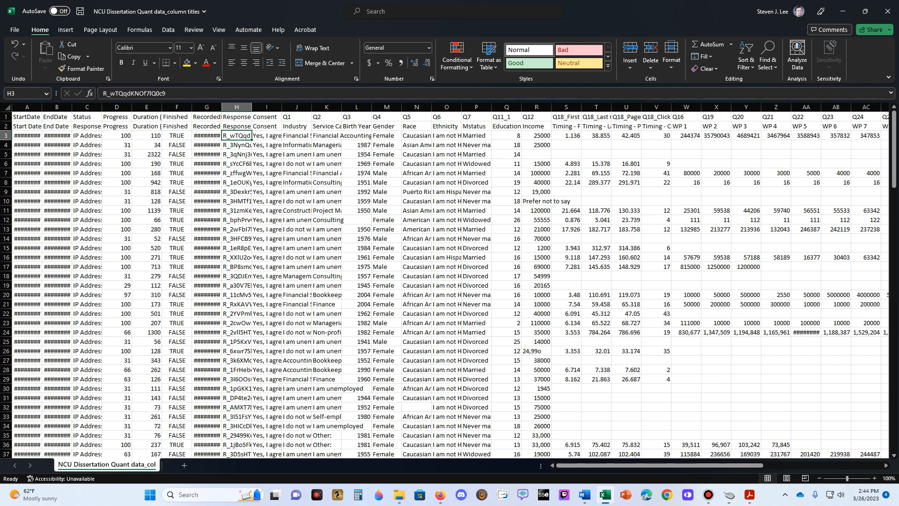
key("Right")
key("Right")
key("Left")
key("Left")
key("Left")
key("Left")
key("Left")
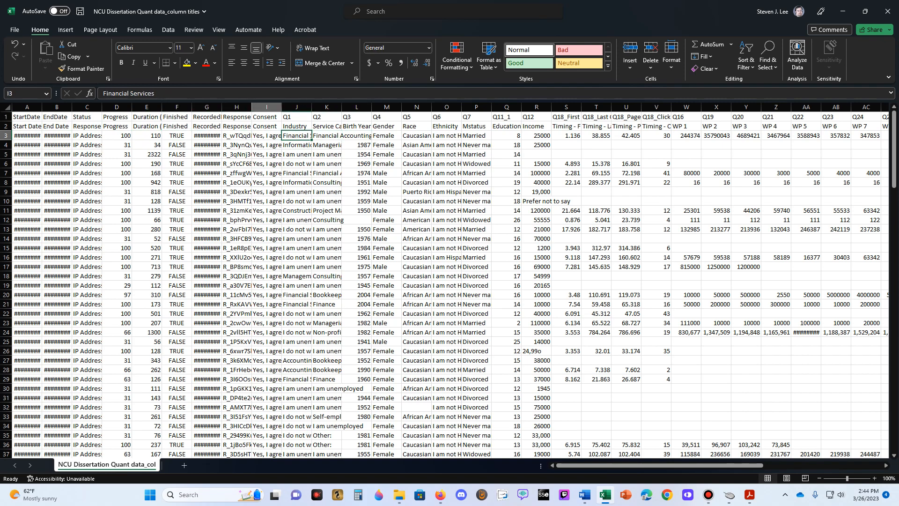
key("Left")
key("Left")
key("Left")
key("Right")
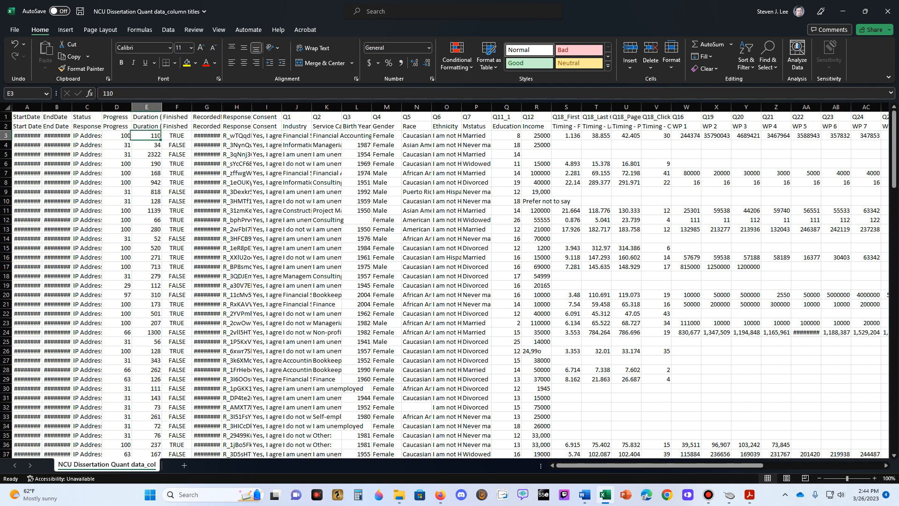
key("Right")
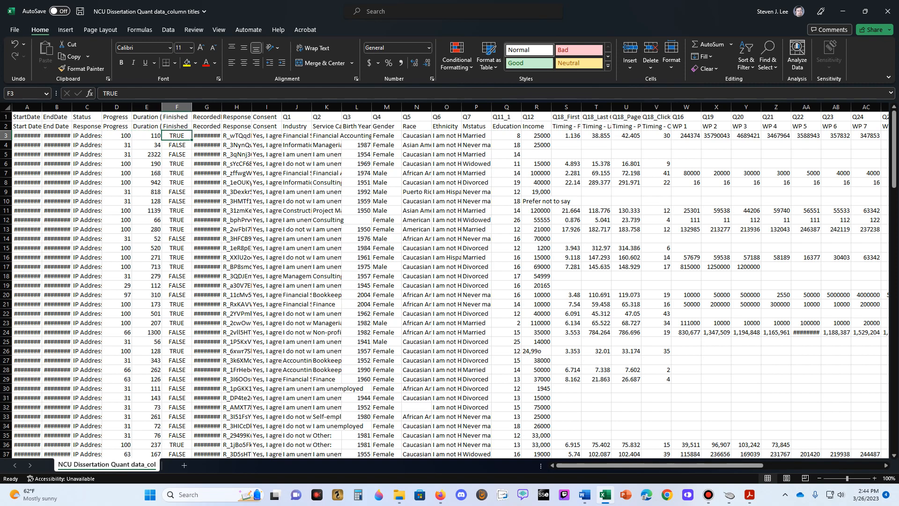
key("Right")
key("Right")
key("Right")
key("Left")
key("Left")
key("Left")
key("Left")
key("Left")
key("Left")
key("Left")
key("Left")
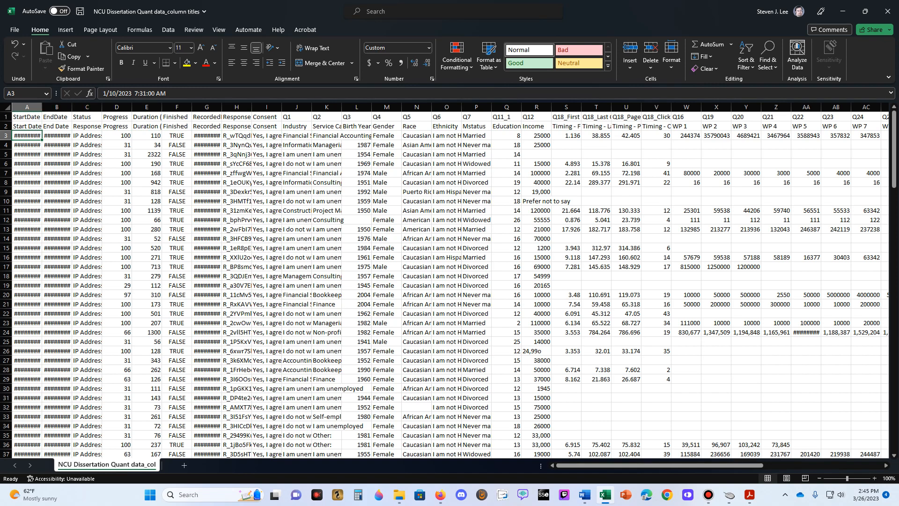
- Widen columns A through AT uniformly to a width of about 16.5
left_click(87, 155)
left_click_drag(27, 107, 640, 107)
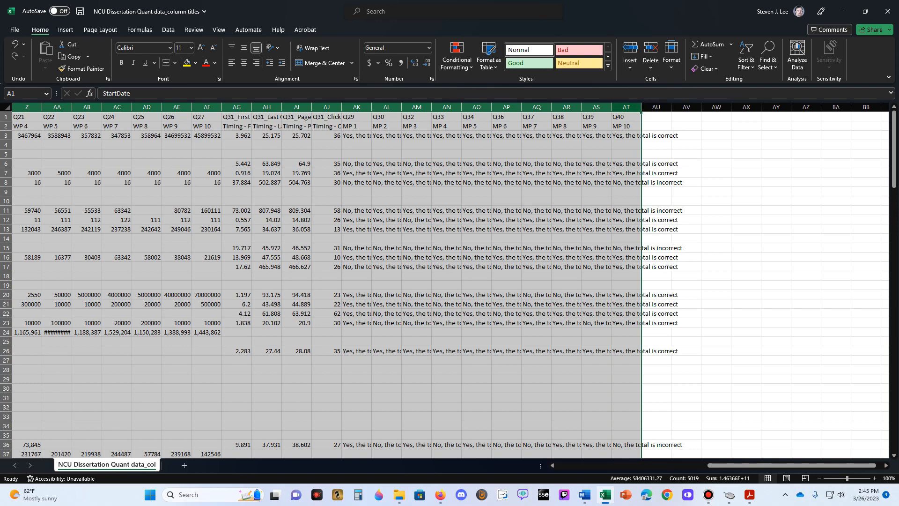
left_click_drag(641, 107, 660, 107)
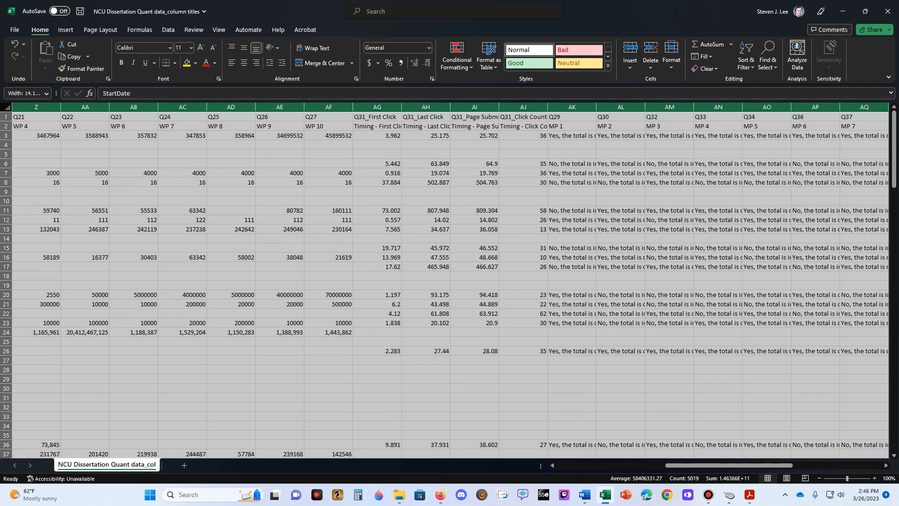
left_click_drag(353, 107, 360, 107)
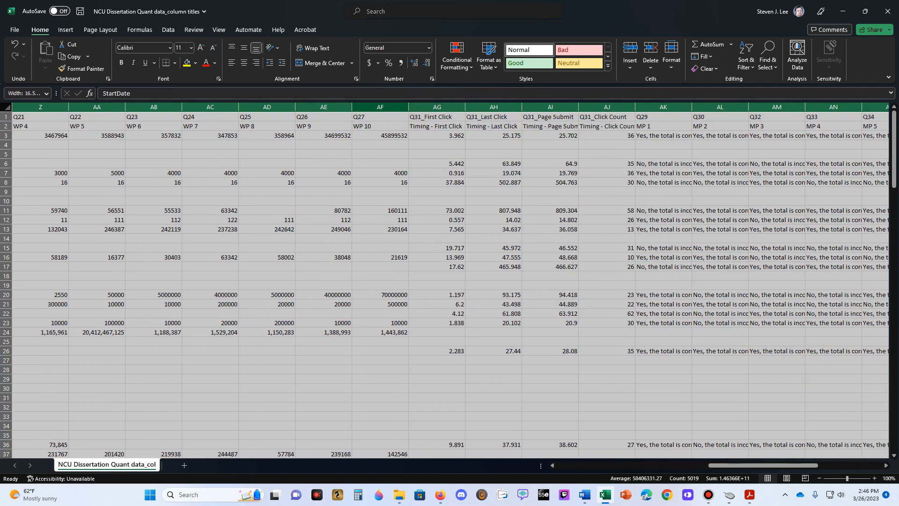
left_click(607, 173)
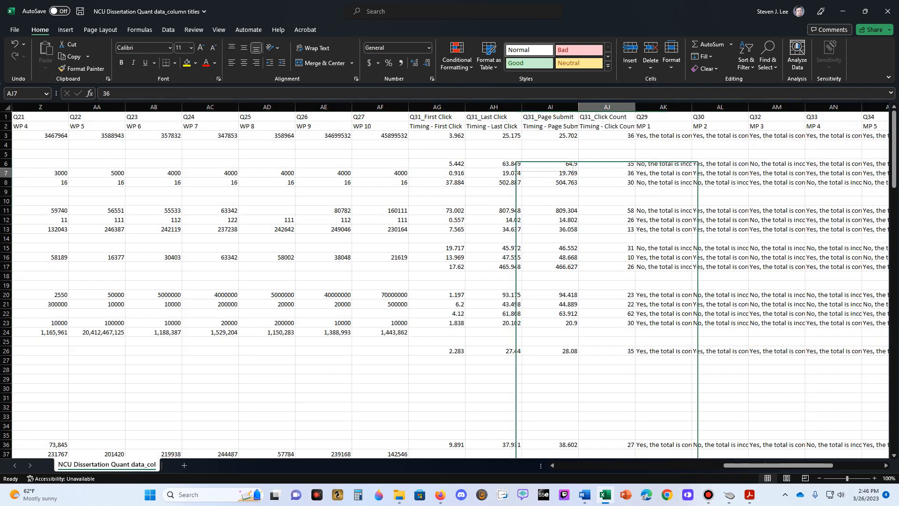
- Examine the header rows and the first response from the StartDate column across to the ResponseId column
key("Up")
key("Up")
key("Up")
key("Up")
key("Up")
key("Up")
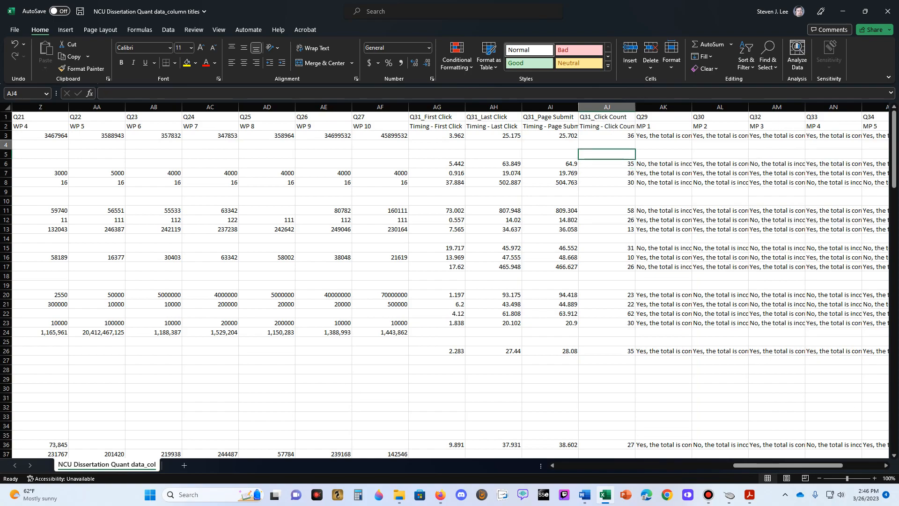
scroll(449, 284, "left", 1)
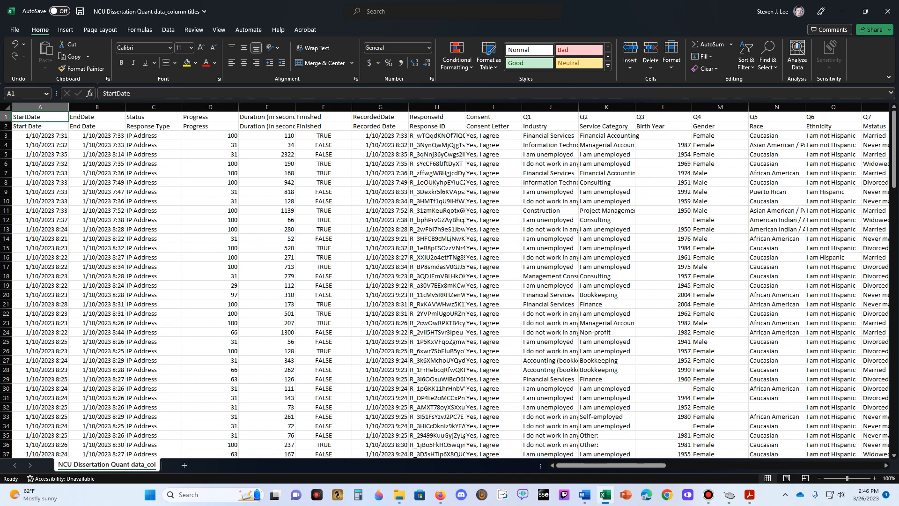
left_click(40, 126)
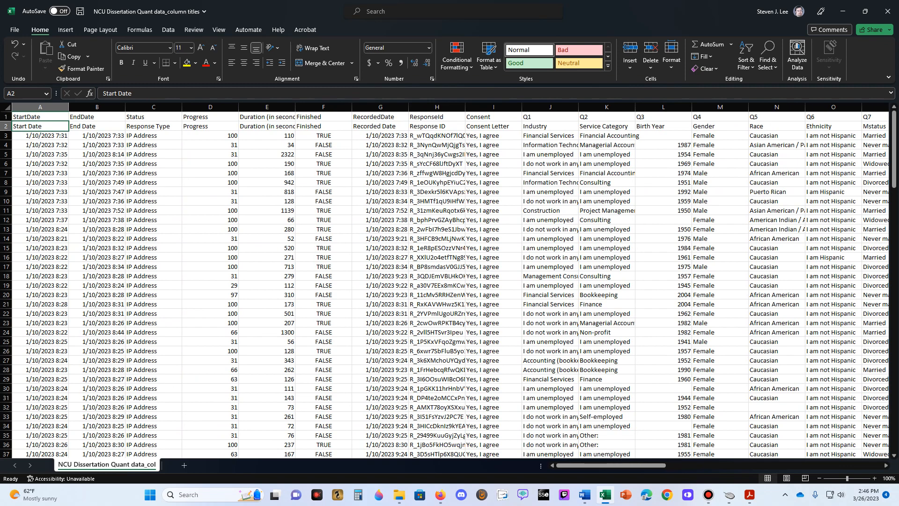
key("Up")
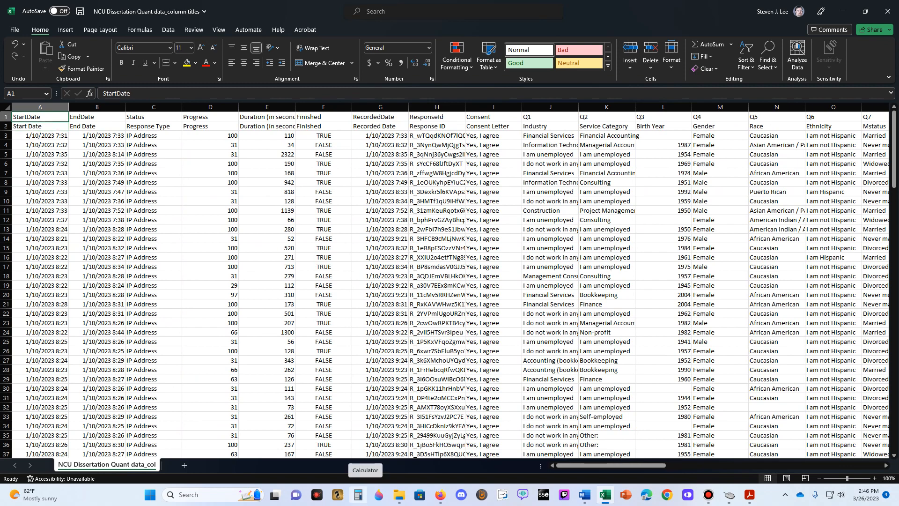
key("Down")
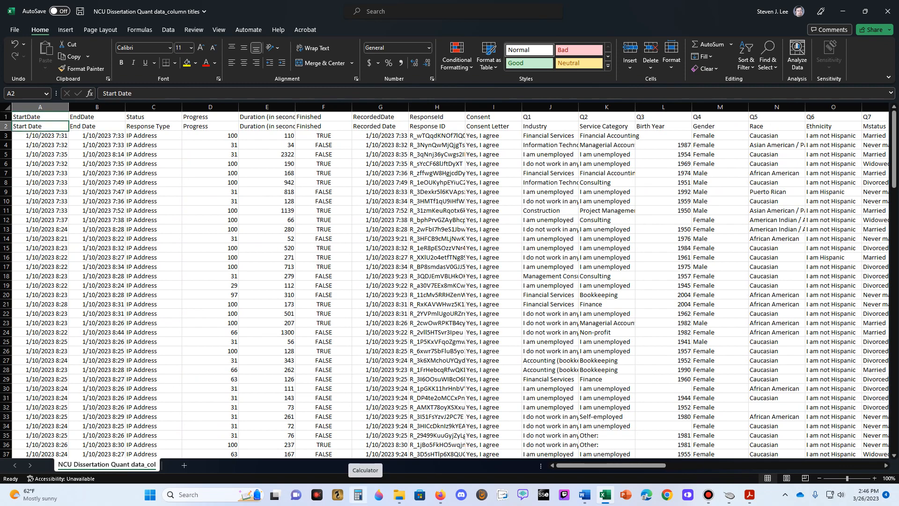
key("Down")
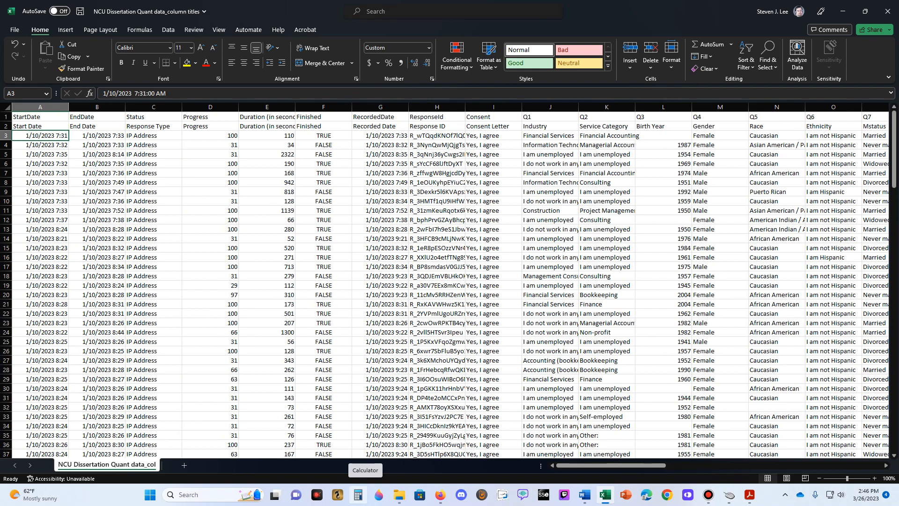
key("Right")
key("Right")
key("Right")
key("Right")
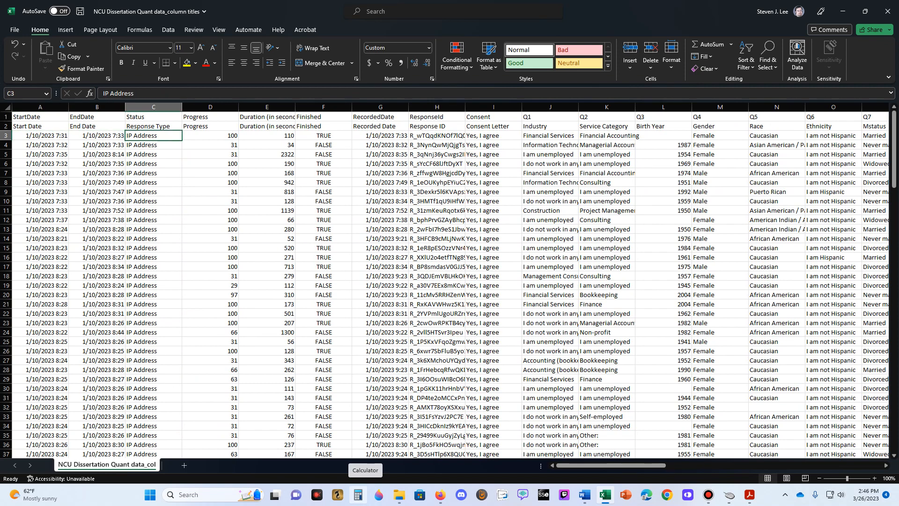
key("Right")
key("Right")
key("Right")
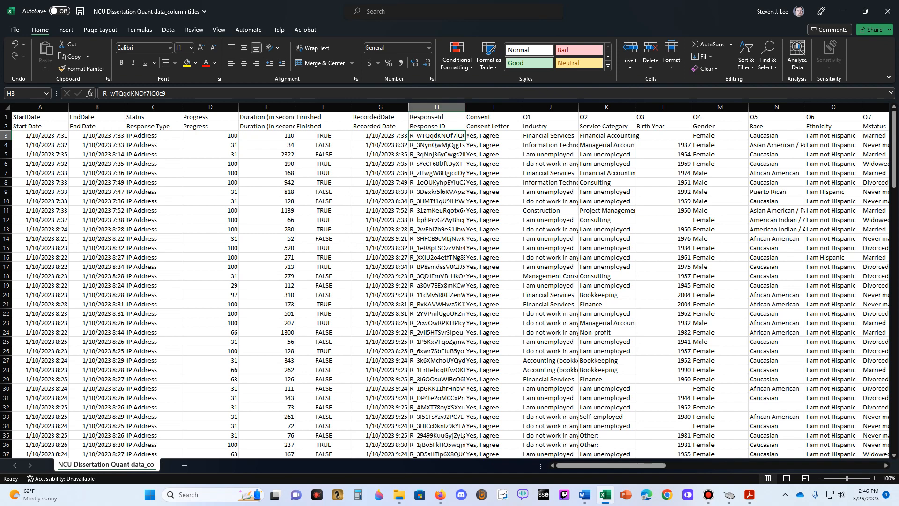
- Examine the individual response IDs in column H from row 3 down to row 18 and back
key("Down")
key("Down")
key("Down")
key("Down")
key("Down")
key("Down")
key("Down")
key("Down")
key("Down")
key("Down")
key("Down")
key("Down")
key("Down")
key("Down")
key("Down")
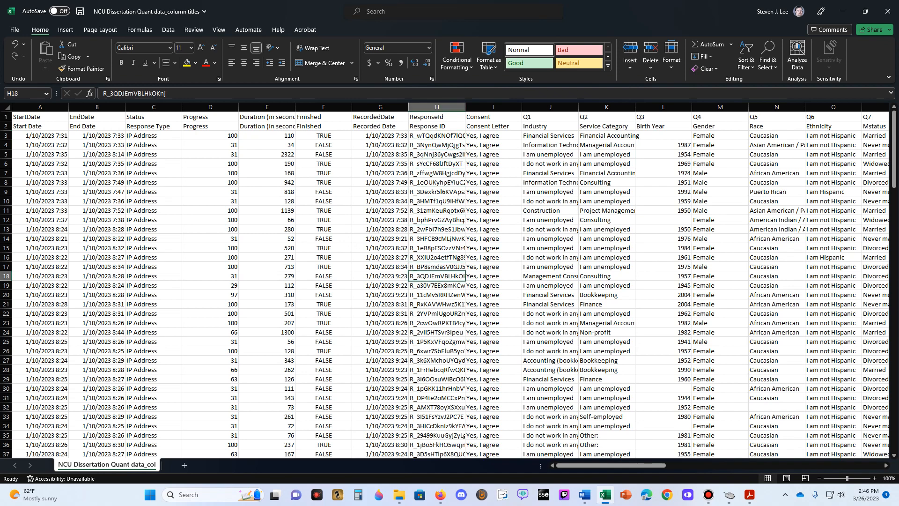
key("Up")
key("Up")
key("Up")
key("Up")
key("Up")
key("Up")
key("Up")
key("Up")
key("Up")
key("Up")
key("Up")
key("Up")
key("Up")
key("Up")
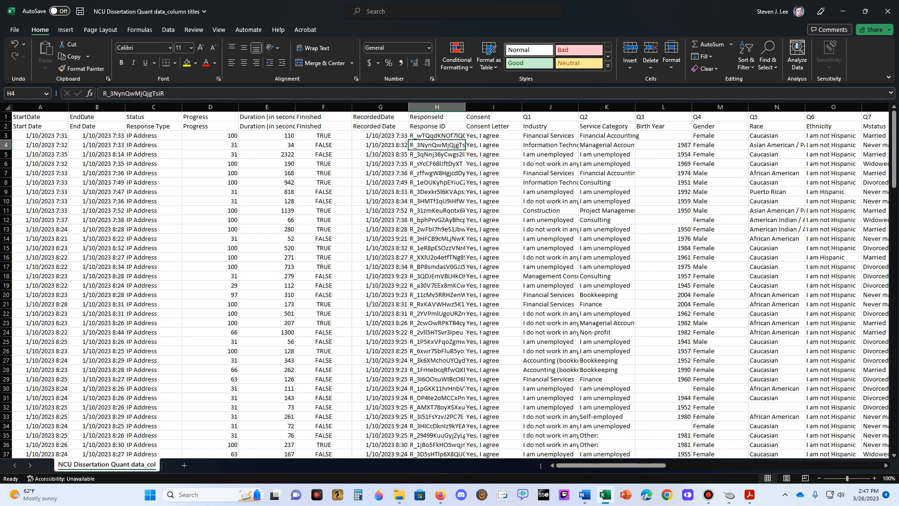
key("Up")
key("Down")
key("Up")
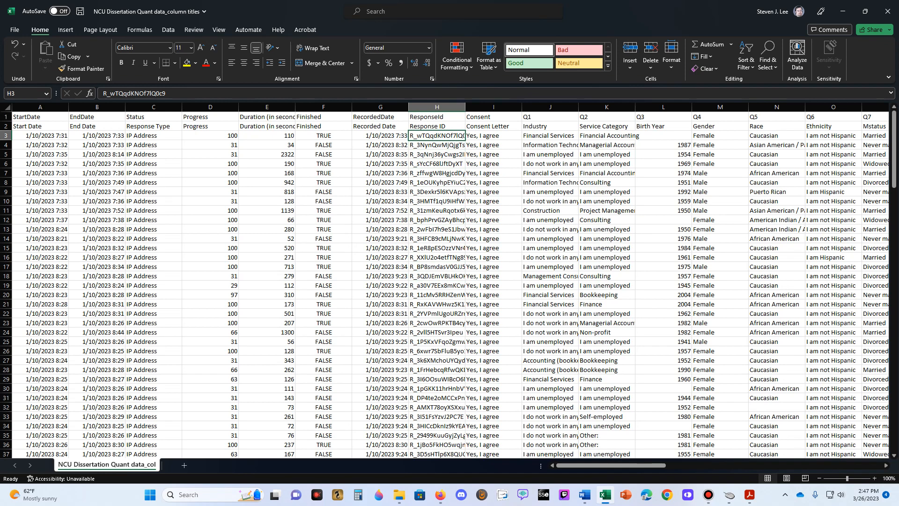
key("Down")
key("Up")
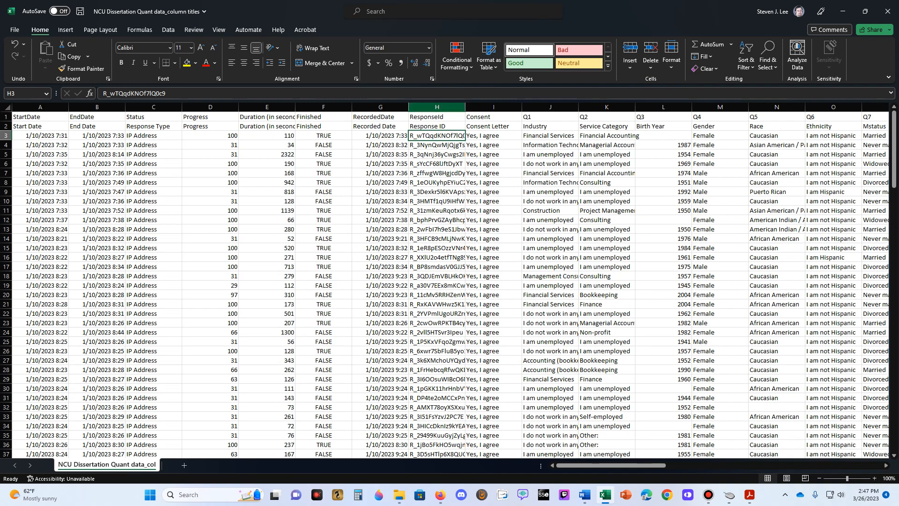
- Examine the entire ResponseId column, from its first entry down to the last response in the sheet
left_click(437, 107)
left_click(437, 164)
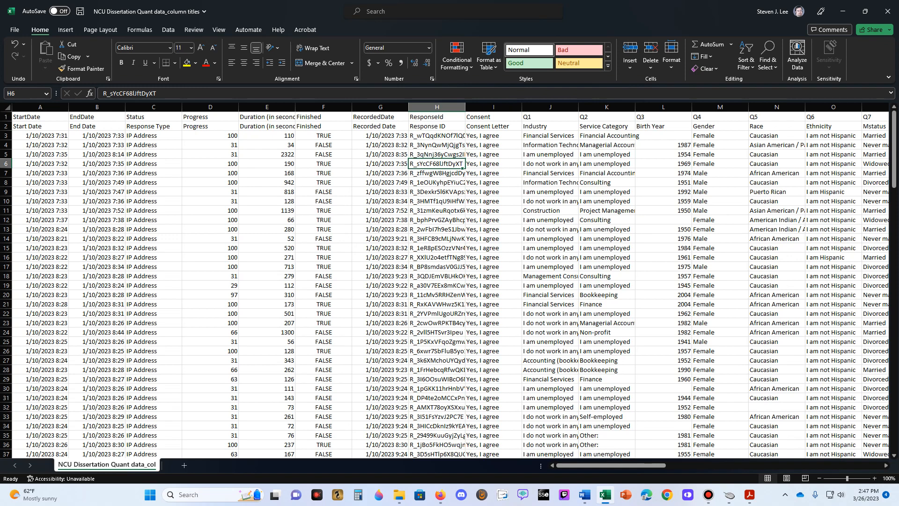
left_click(436, 266)
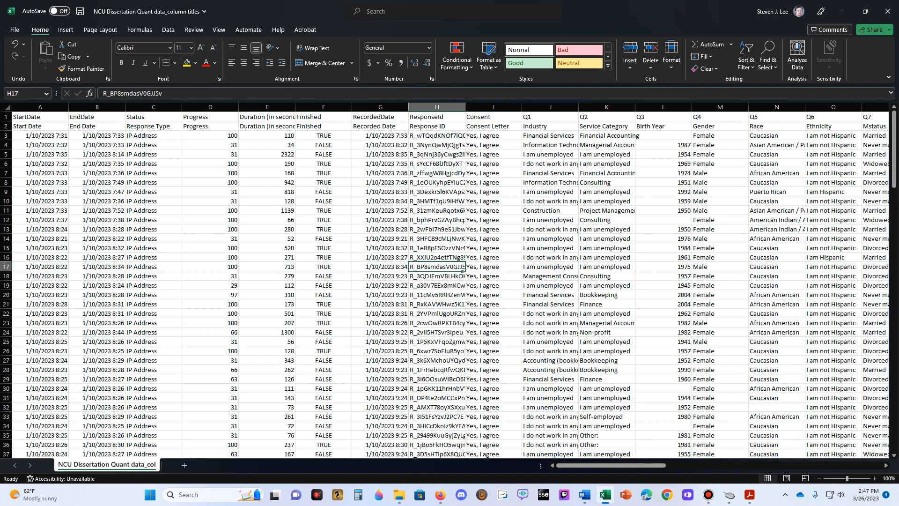
left_click(437, 136)
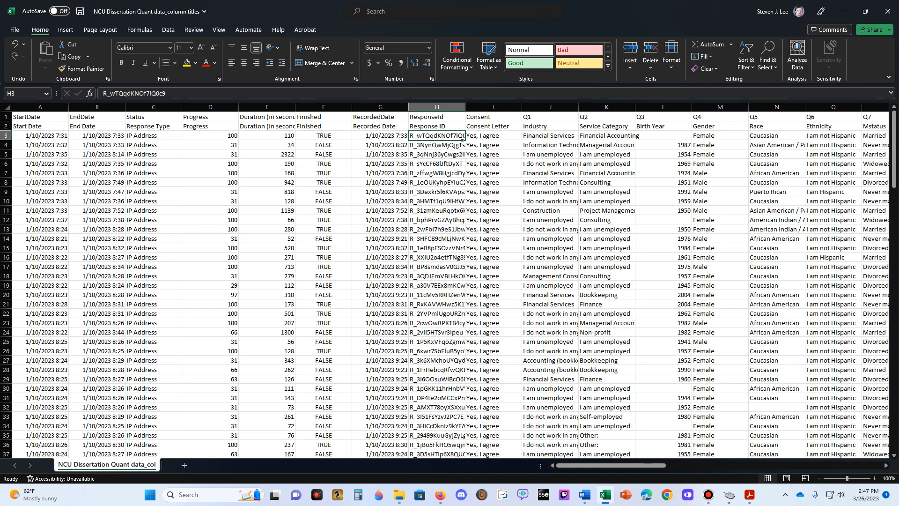
left_click(437, 106)
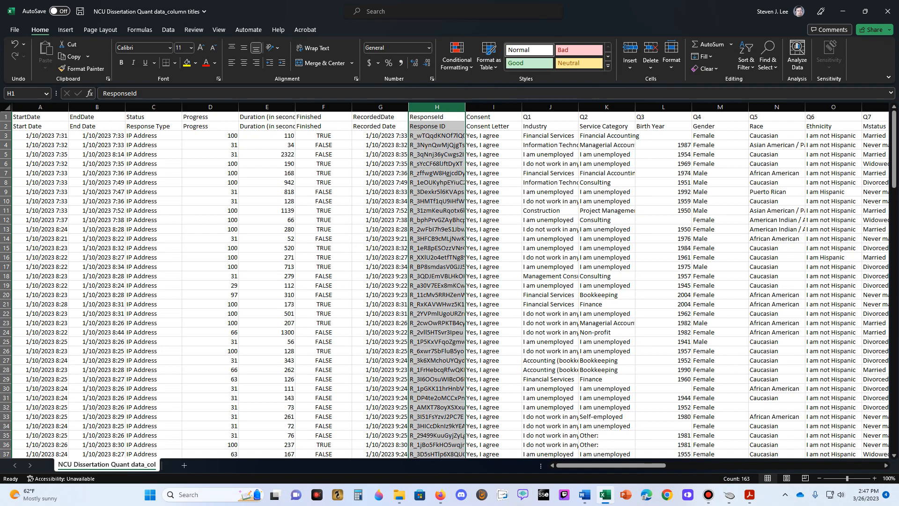
left_click(437, 155)
left_click(437, 135)
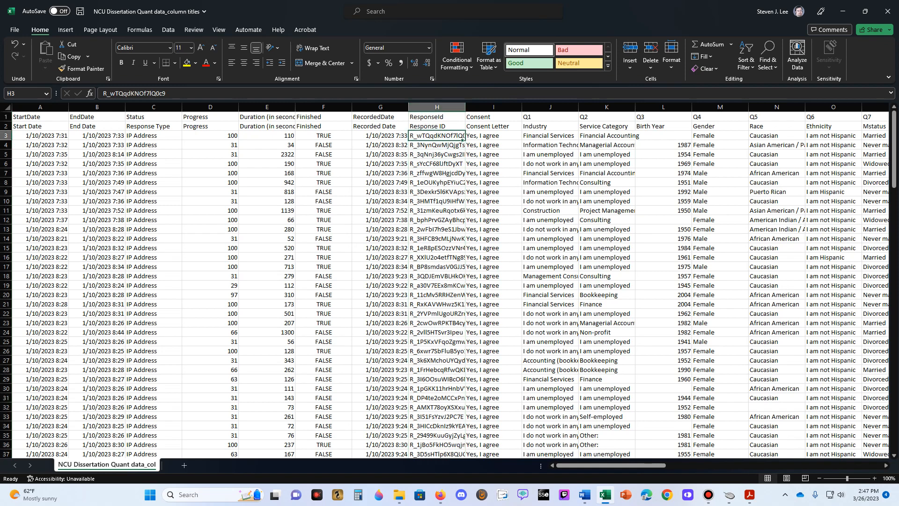
scroll(445, 285, "down", 1)
scroll(445, 286, "up", 1)
scroll(445, 286, "down", 20)
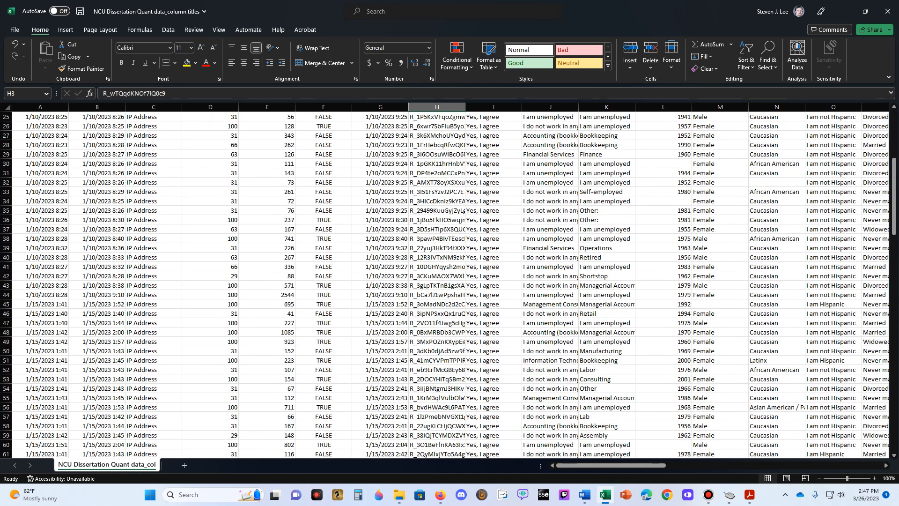
scroll(445, 286, "down", 17)
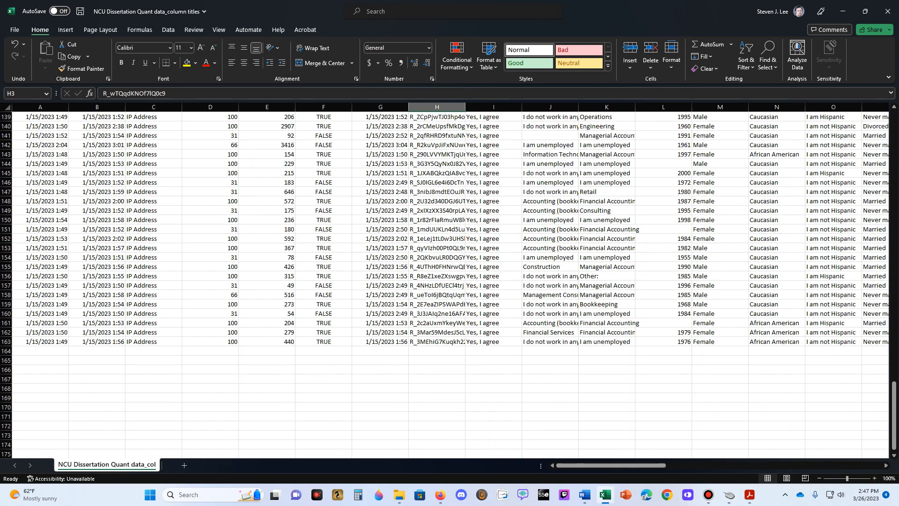
- Return to the top of the sheet and examine the first response from the Consent column across to the WP 5 column
scroll(449, 281, "up", 20)
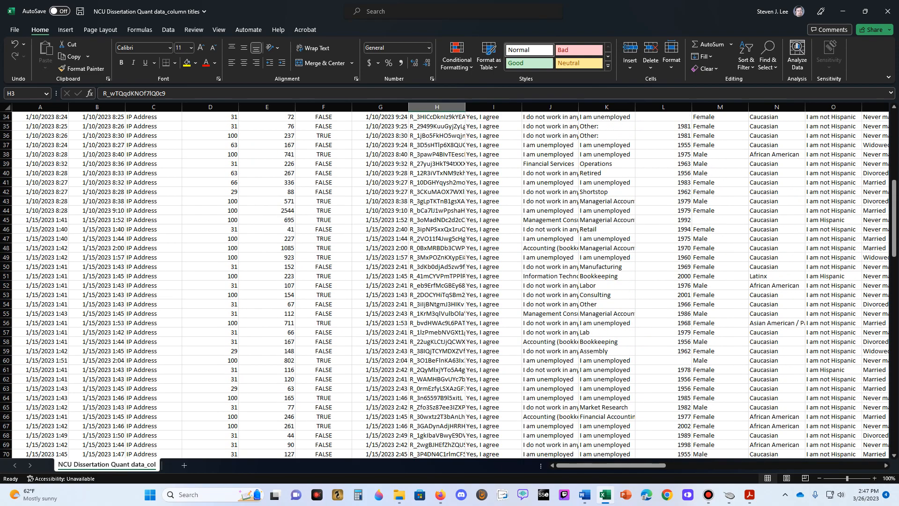
scroll(450, 281, "down", 17)
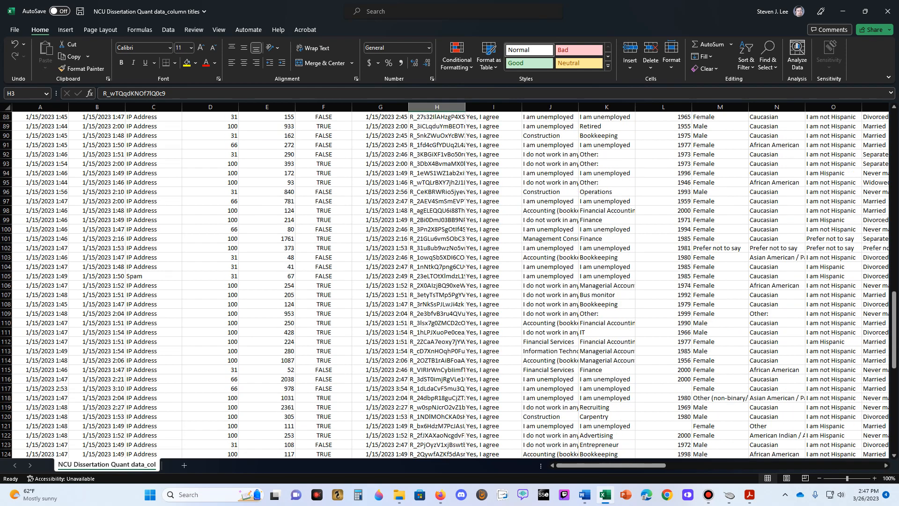
scroll(450, 281, "up", 17)
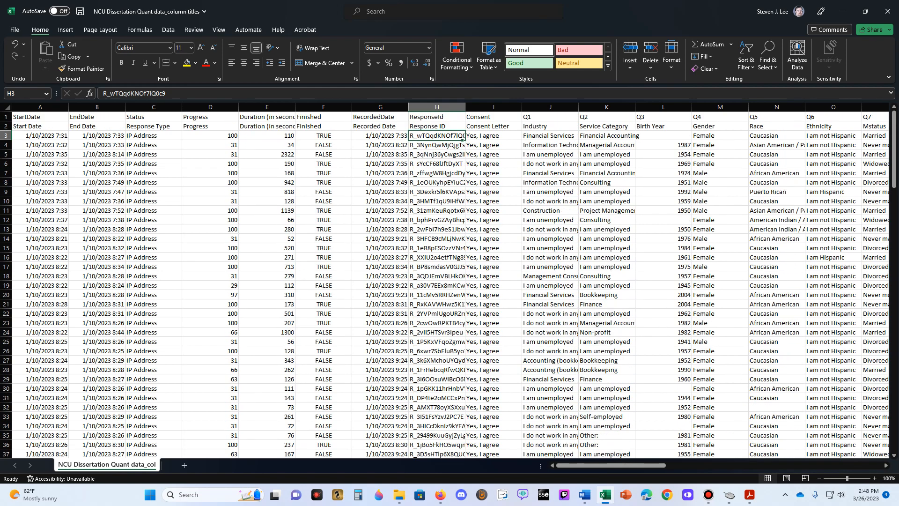
left_click(494, 136)
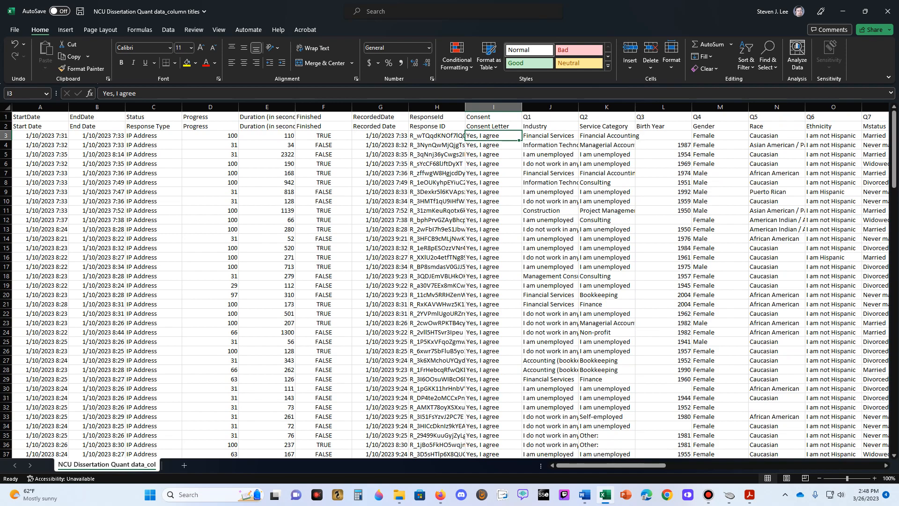
key("Right")
key("Right")
key("Right")
key("Right")
key("Right")
key("Right")
key("Right")
key("Right")
key("Right")
key("Right")
key("Right")
key("Right")
key("Right")
key("Right")
key("Right")
key("Right")
key("Right")
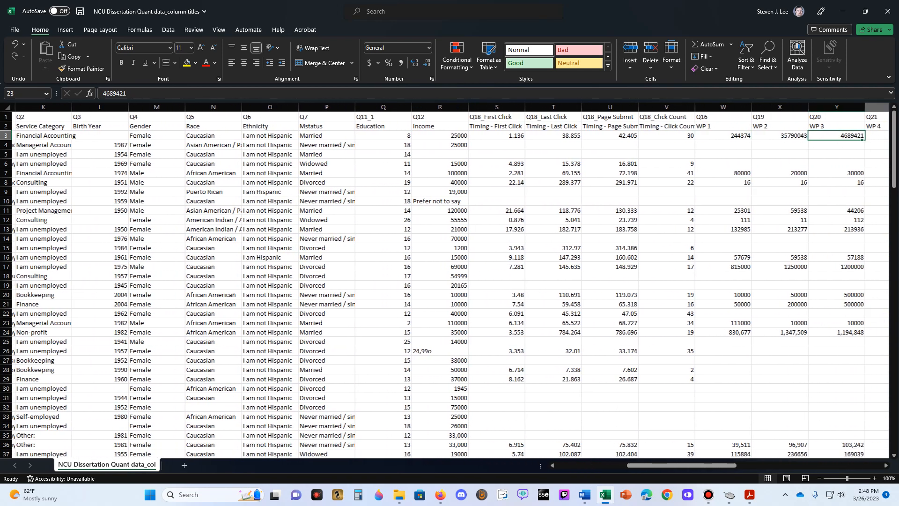
key("Right")
key("Right")
key("Right")
key("Right")
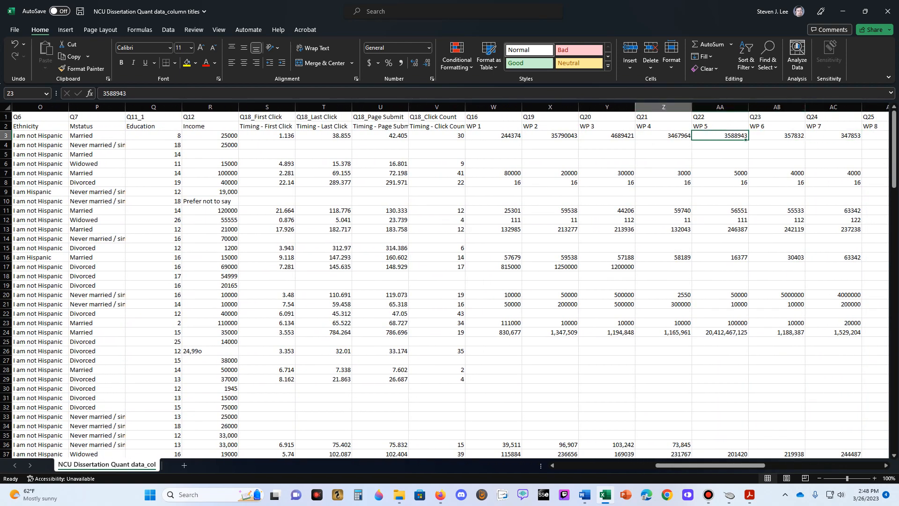
- Go back along the first response to the Income column and select the whole column for review
key("Left")
key("Left")
key("Left")
key("Left")
key("Left")
key("Left")
key("Left")
key("Left")
key("Left")
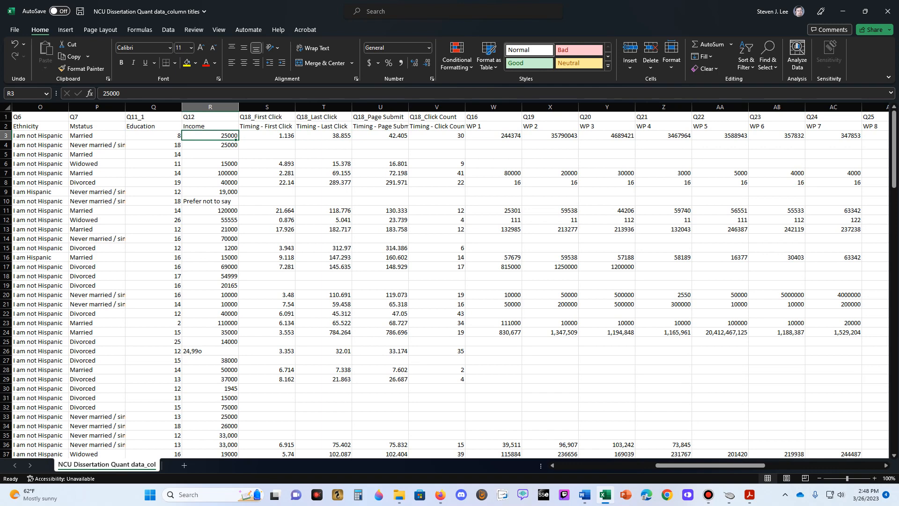
left_click(211, 107)
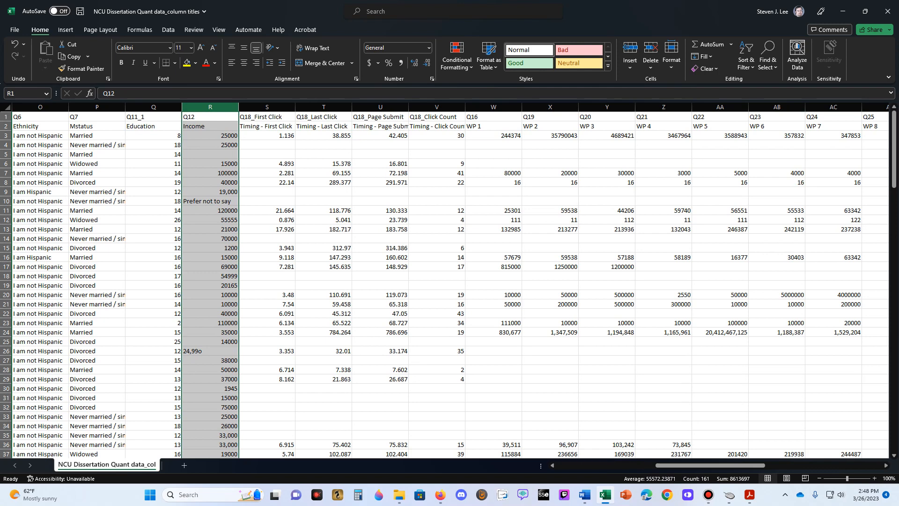
- Correct the Income entry in cell R26 to the plain number 24990
left_click(210, 351)
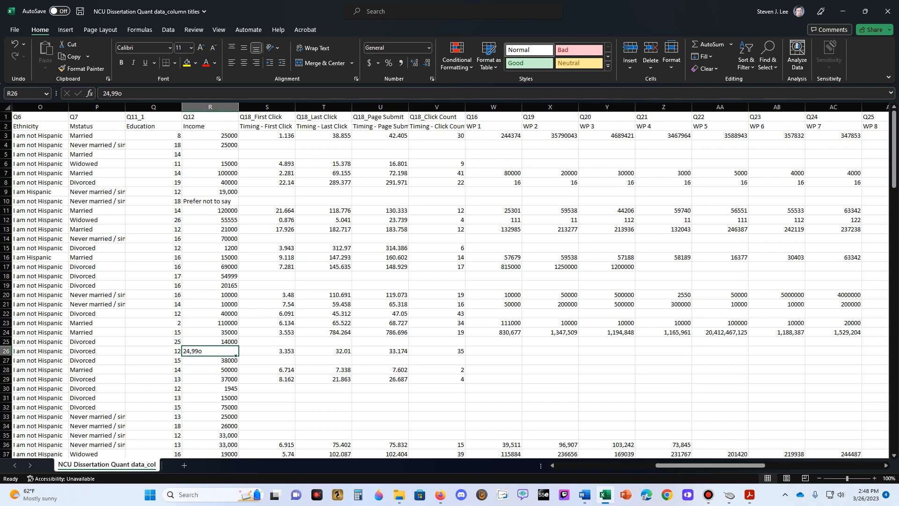
key("F2")
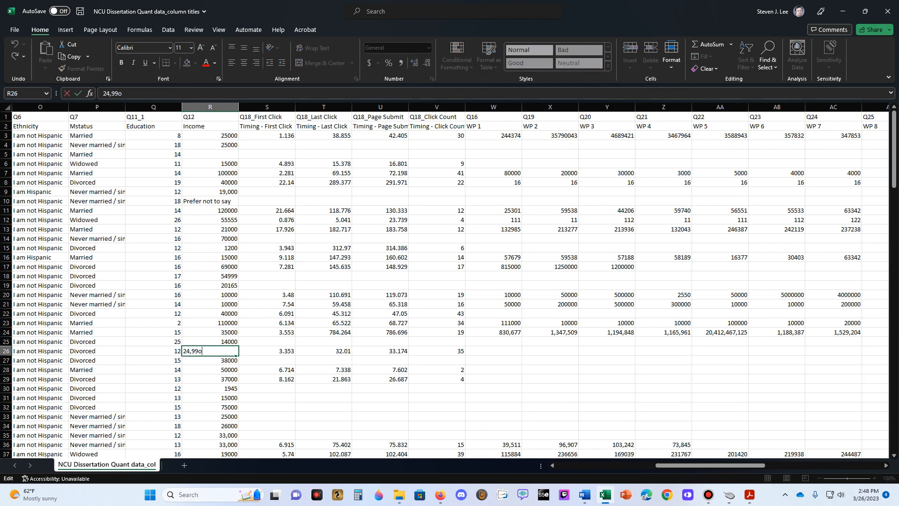
key("Escape")
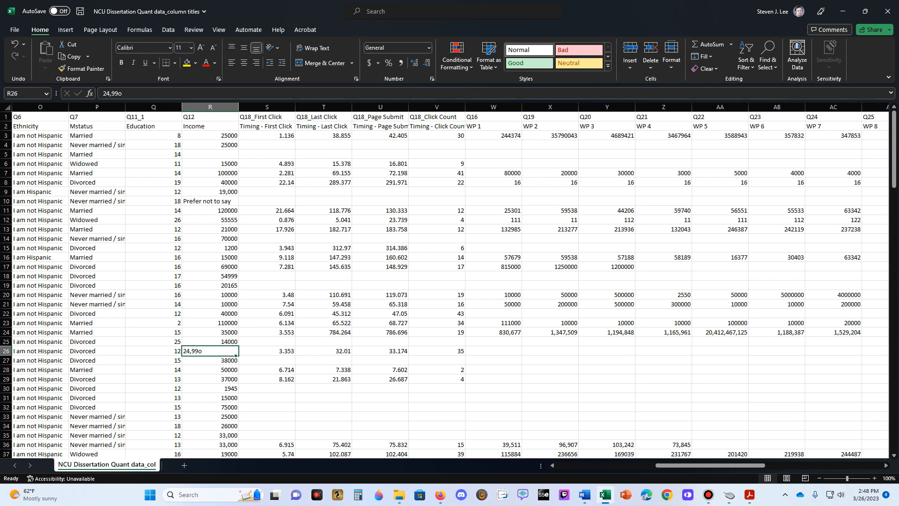
type("24990")
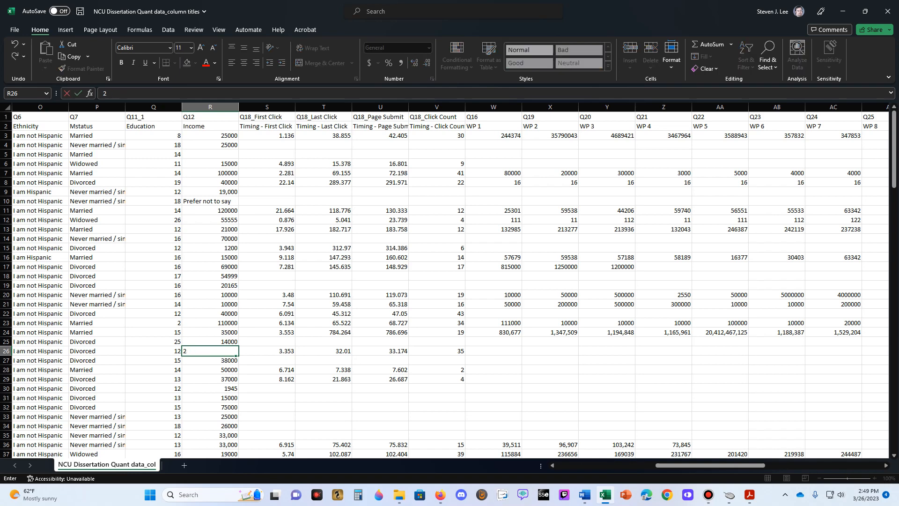
key("ctrl+Return")
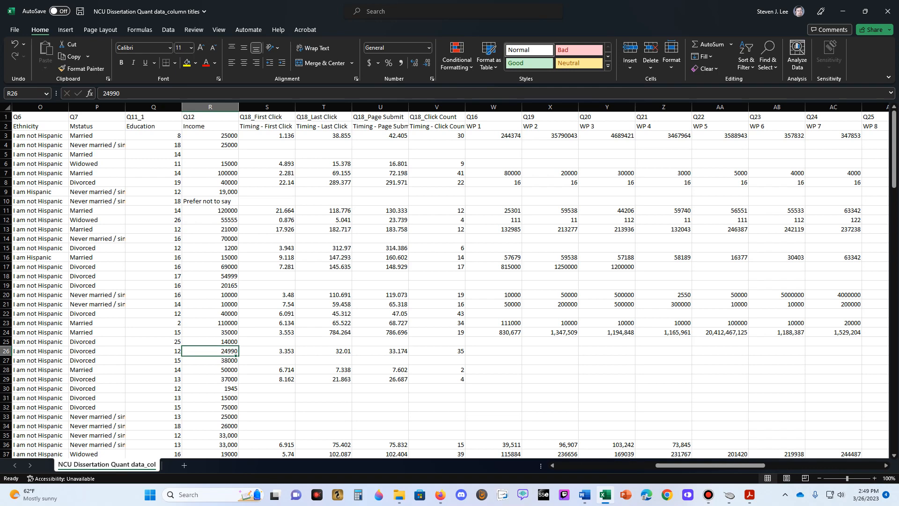
- Examine the Income entries below row 26 for inconsistent number formatting, checking individual cells between rows 38 and 55
scroll(450, 281, "down", 4)
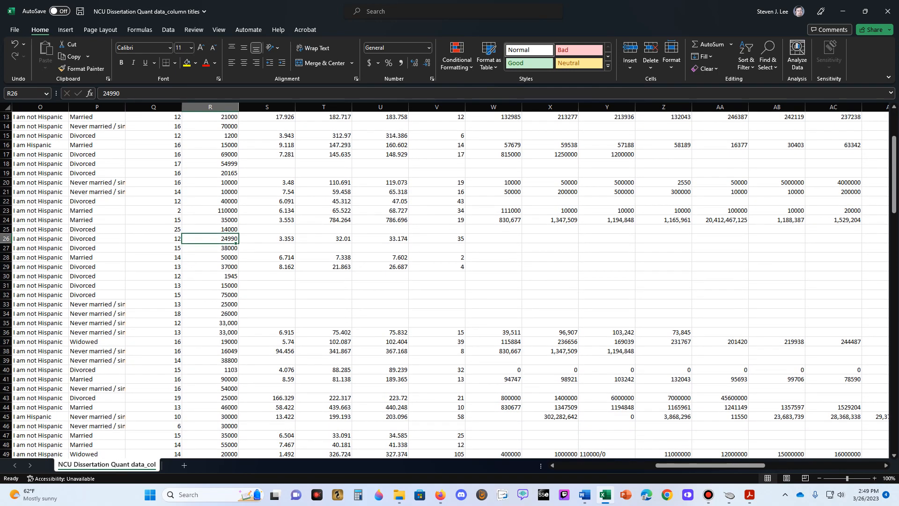
scroll(449, 284, "down", 3)
left_click(210, 285)
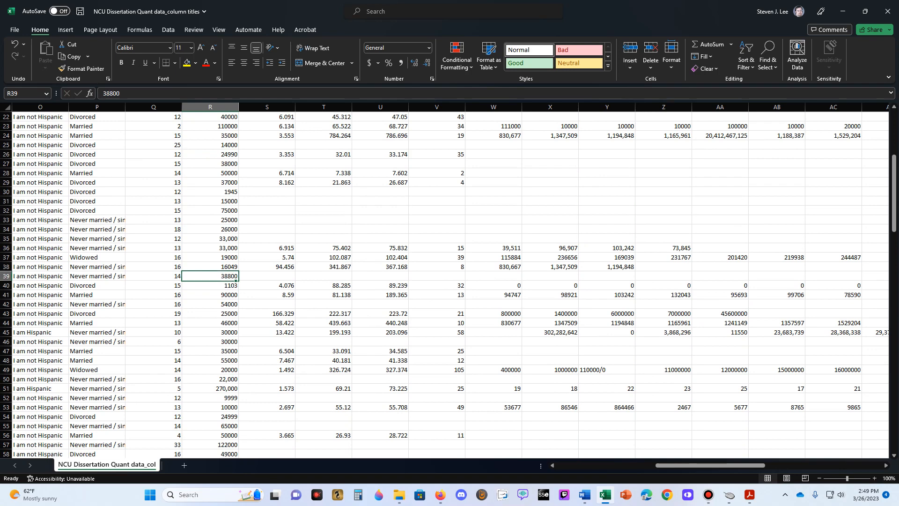
key("Up")
key("Down")
key("Down")
key("Up")
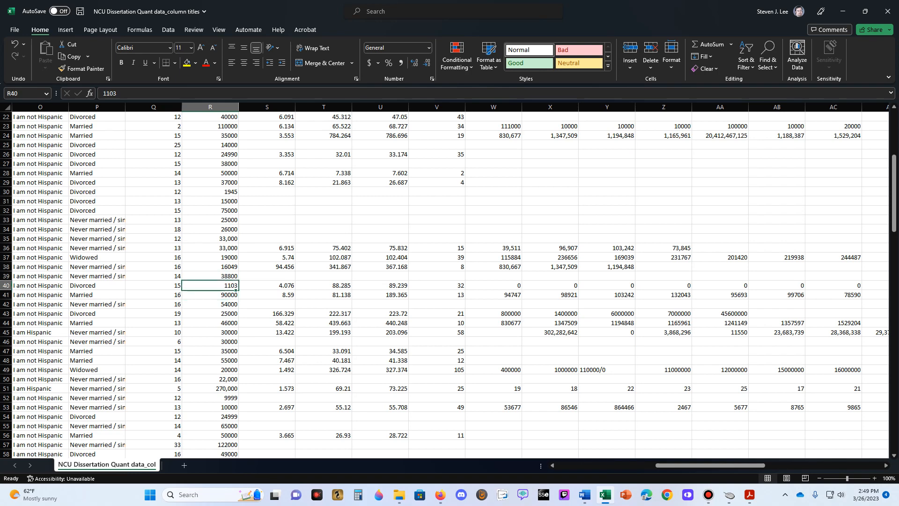
scroll(448, 284, "down", 2)
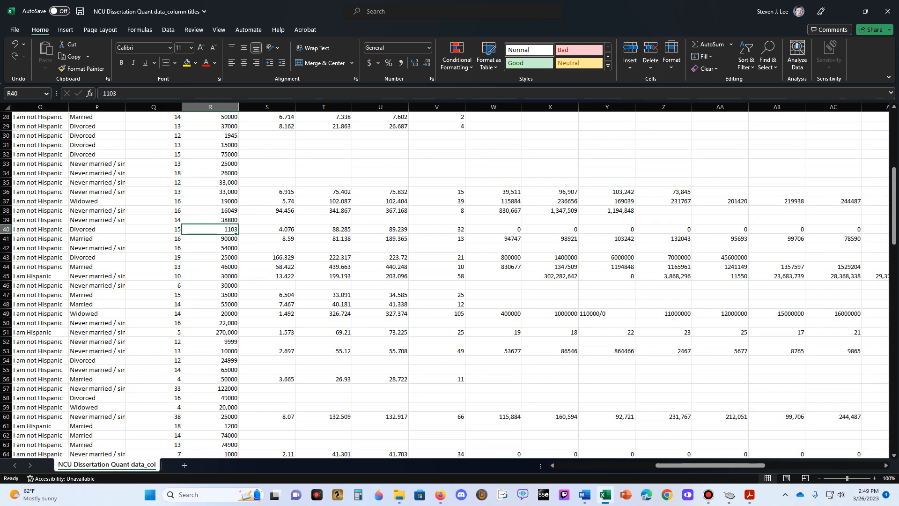
double_click(225, 333)
left_click(222, 370)
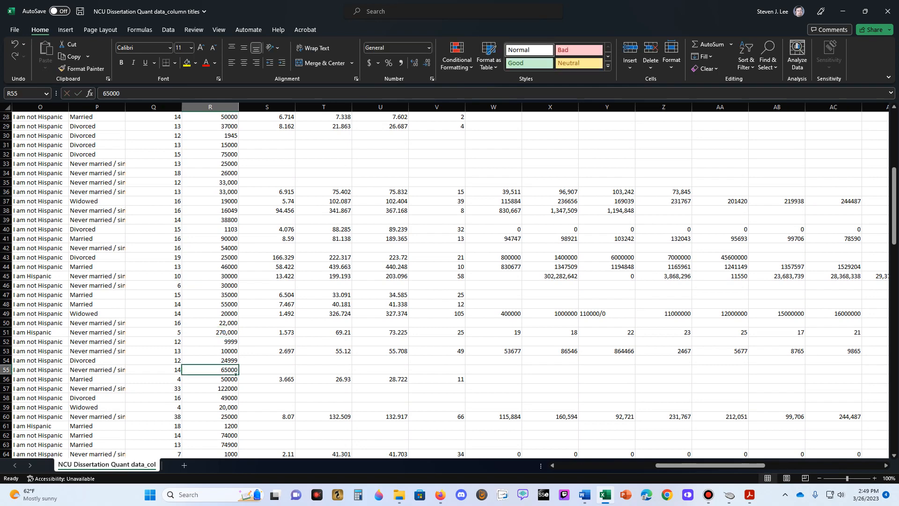
left_click(222, 332)
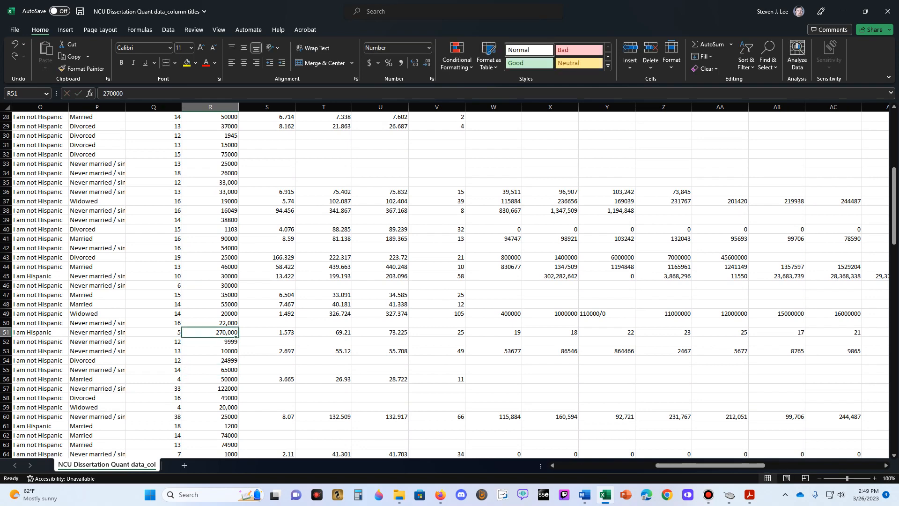
key("Up")
key("Up")
key("Up")
key("Up")
key("Up")
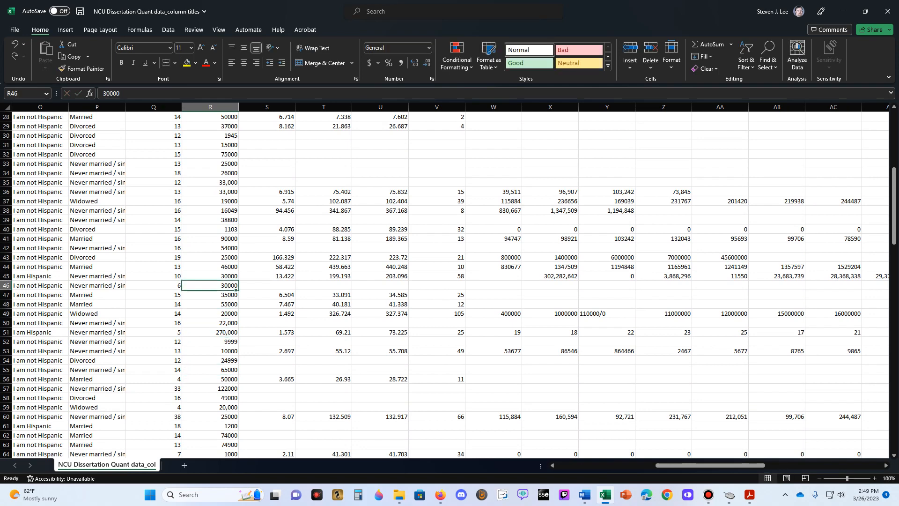
- Apply the General number format to the entire Income column
scroll(450, 281, "up", 9)
left_click(210, 107)
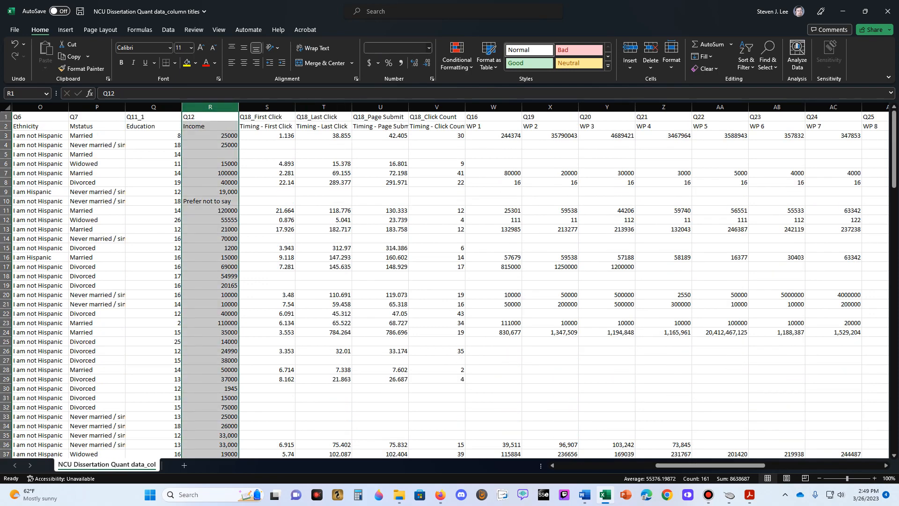
left_click(428, 48)
left_click(396, 65)
left_click(210, 248)
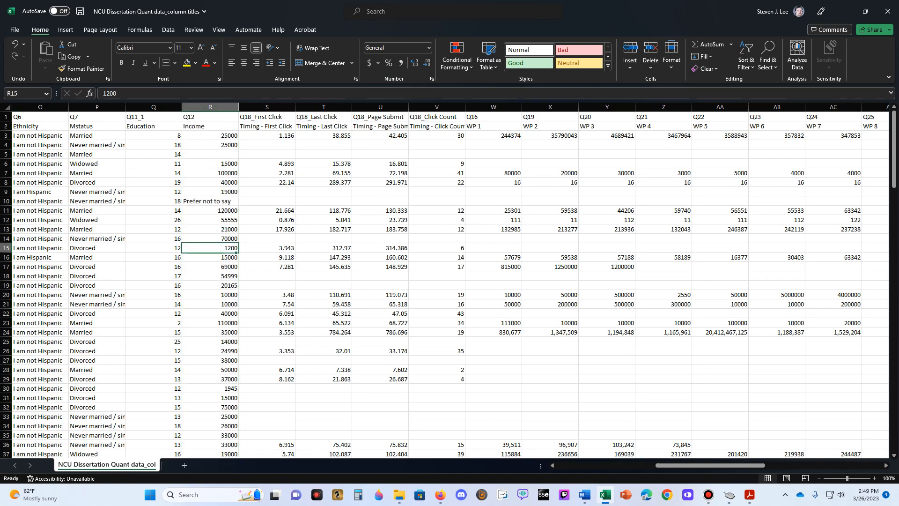
- Find the text-style entry further down the Income column, in cell R122, and replace it with 78000
scroll(210, 248, "down", 6)
scroll(445, 284, "down", 6)
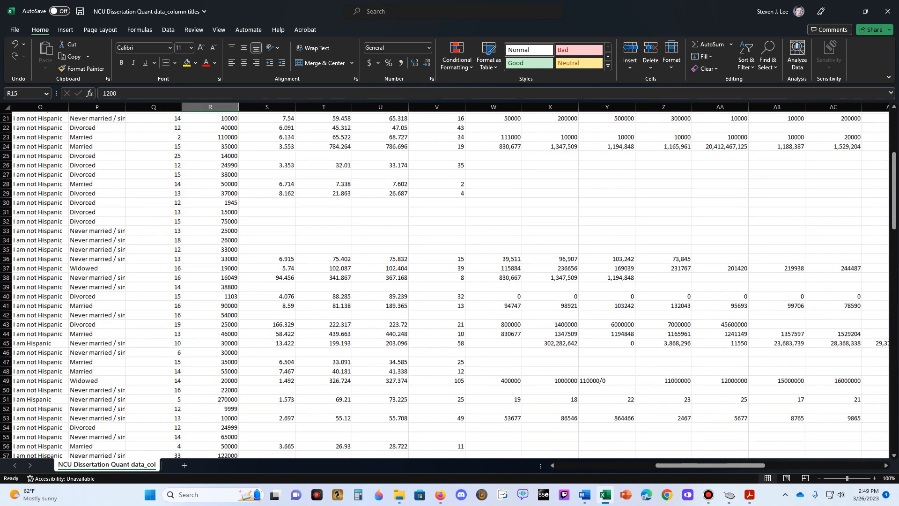
scroll(445, 284, "down", 8)
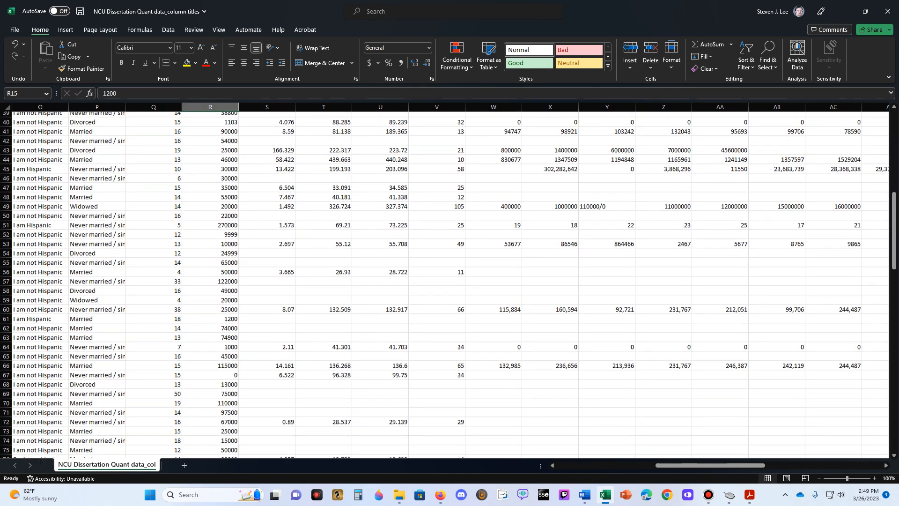
scroll(445, 284, "down", 10)
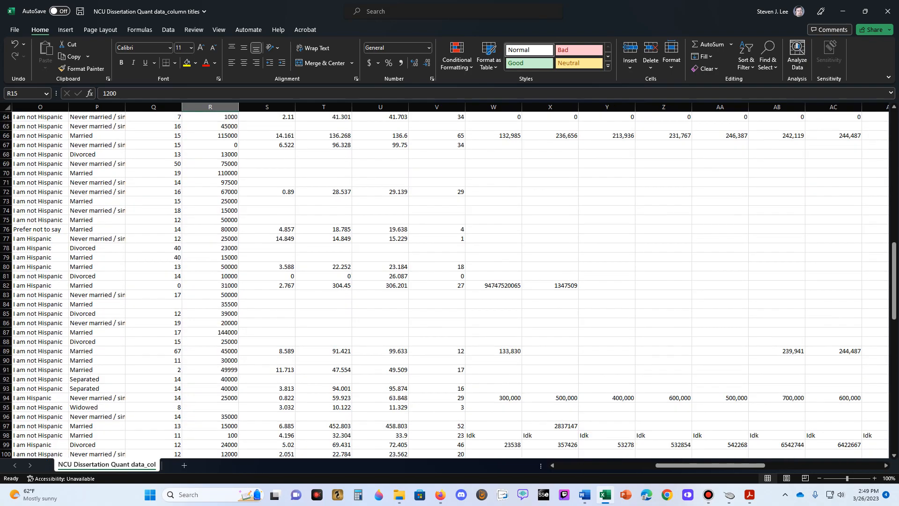
scroll(448, 285, "down", 4)
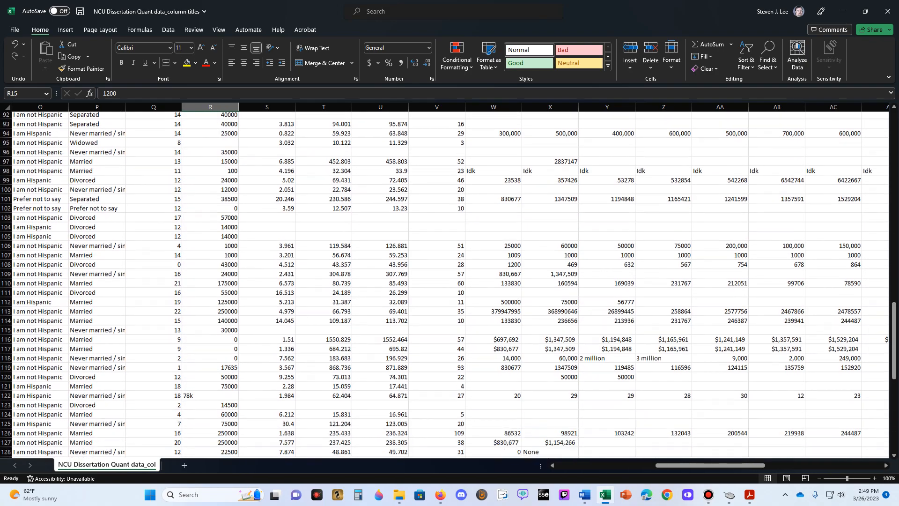
left_click(210, 323)
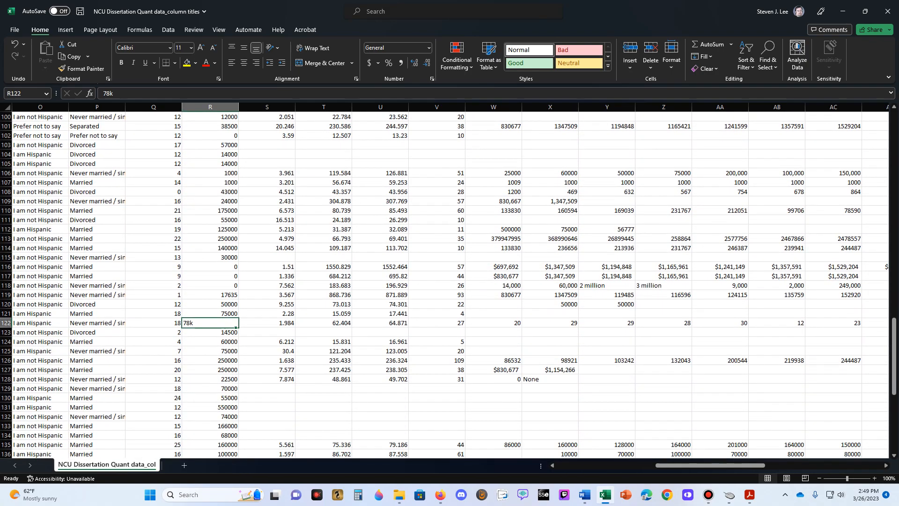
type("7800")
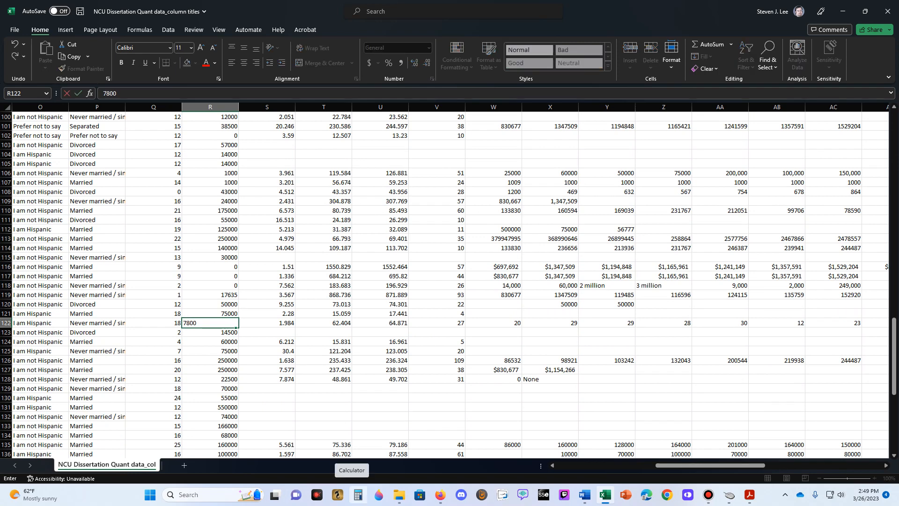
type("0")
key("ctrl+Return")
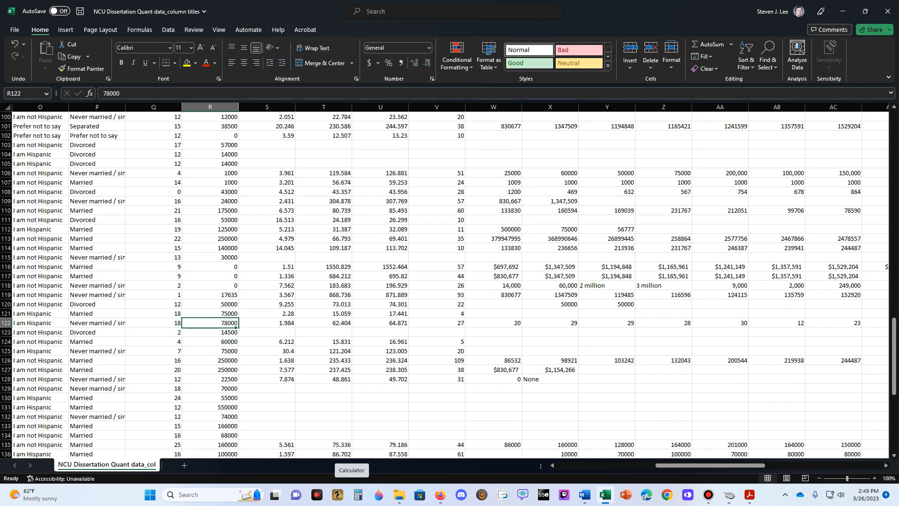
- Replace the Income entry containing a space, in cell R144, with 29000
scroll(448, 284, "down", 6)
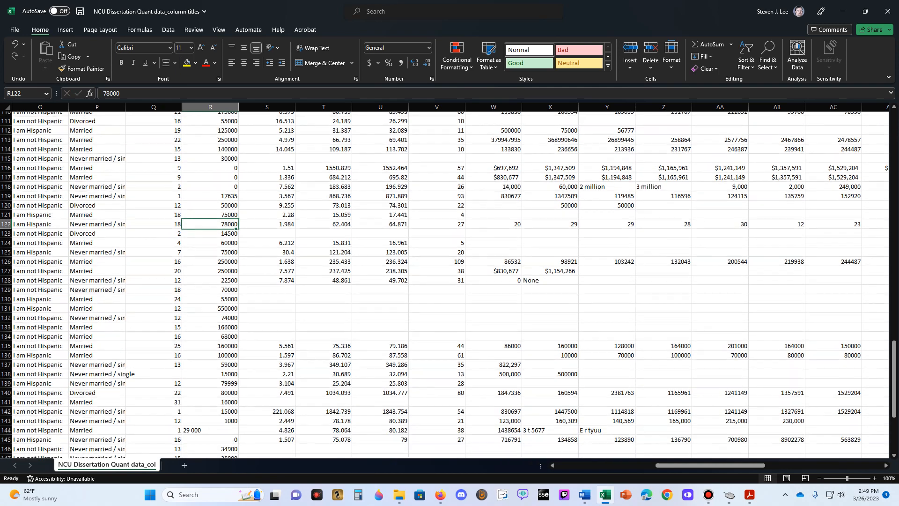
left_click(210, 361)
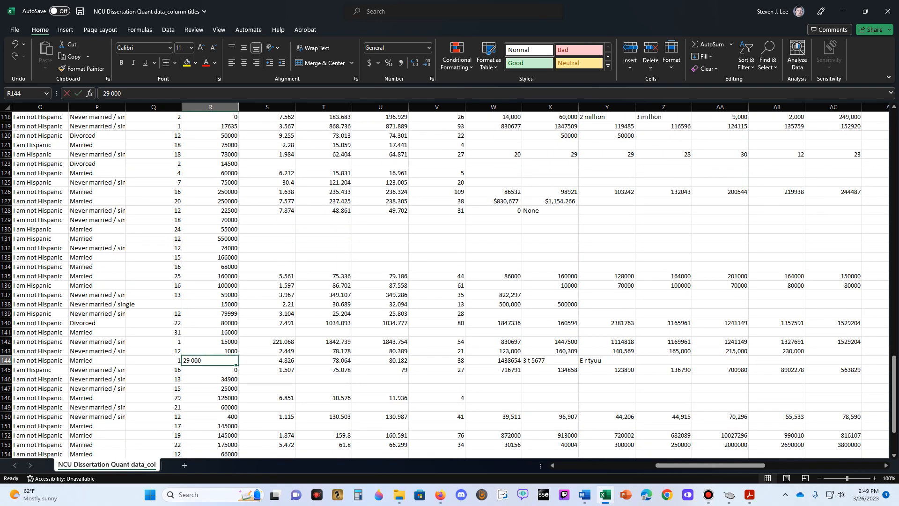
type("29000")
key("Return")
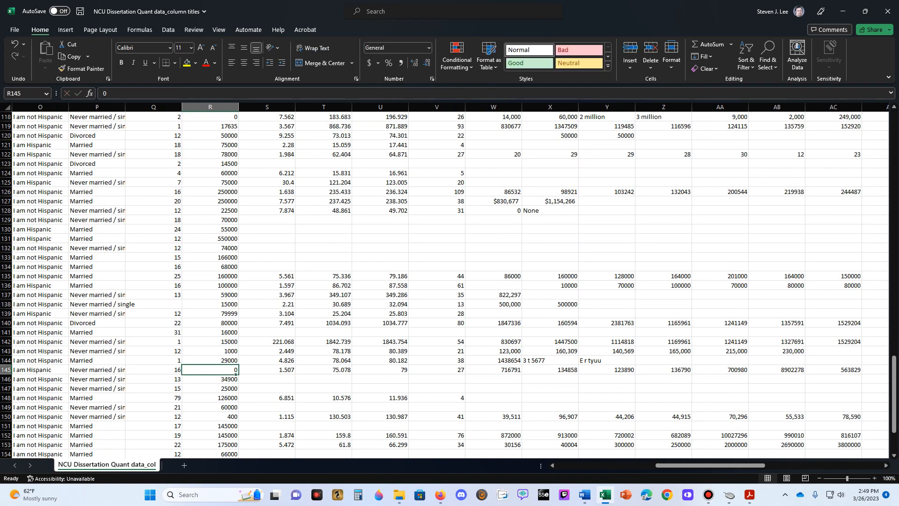
- Check the remaining Income entries down to the last response, and review the column back upward
scroll(449, 285, "down", 5)
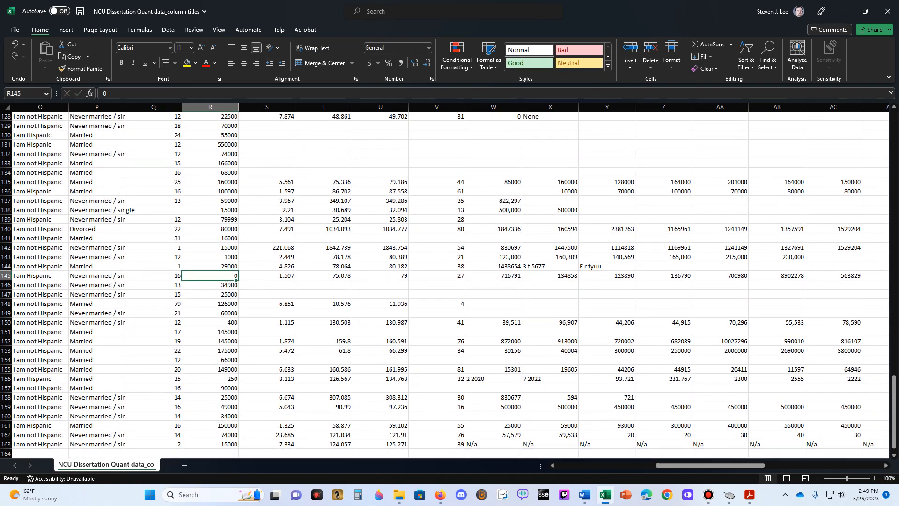
scroll(449, 284, "up", 5)
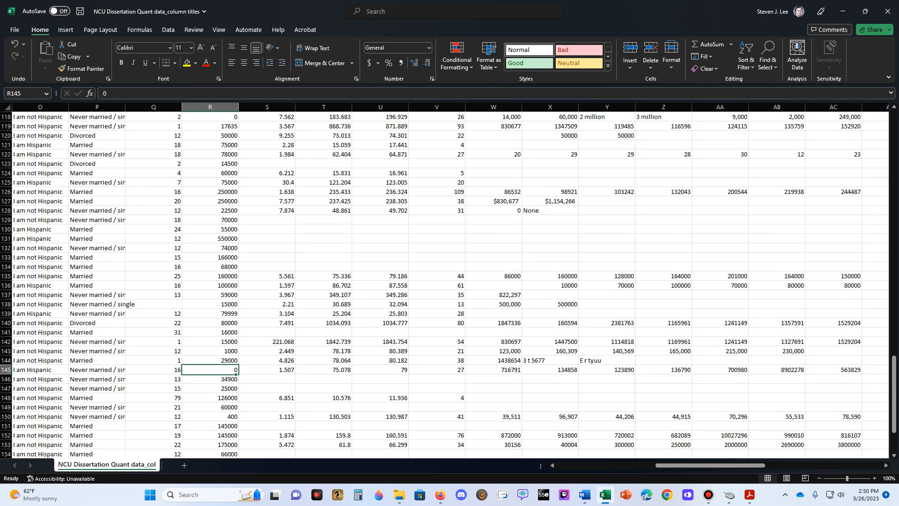
scroll(448, 285, "up", 20)
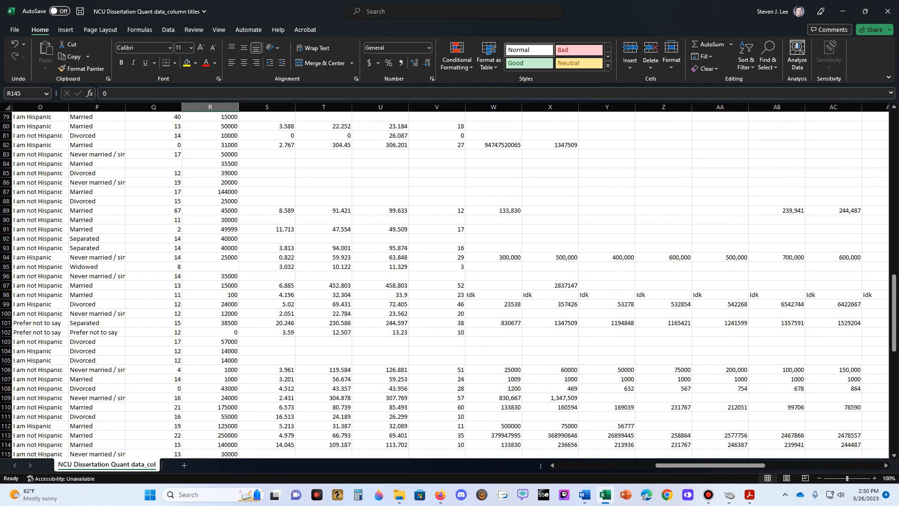
- Clear the "Prefer not to say" text from the Income column in cell R10
scroll(448, 284, "up", 12)
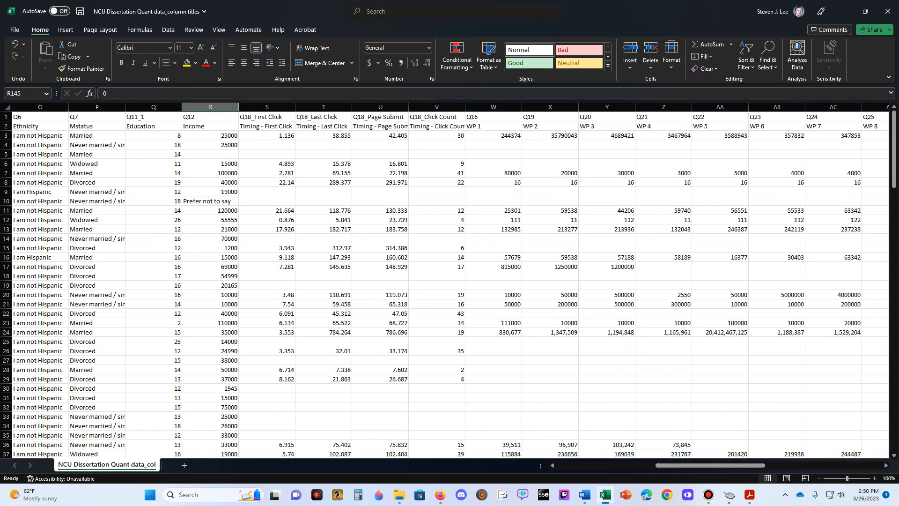
left_click(210, 202)
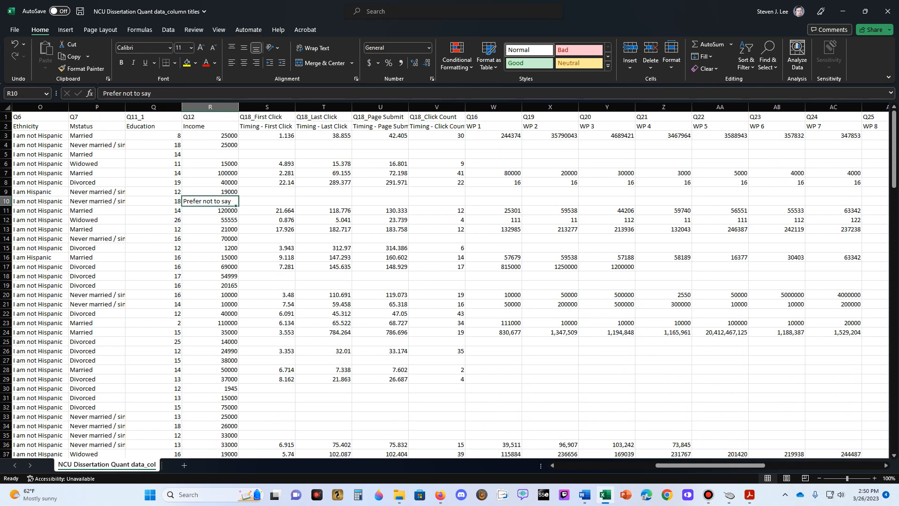
key("Delete")
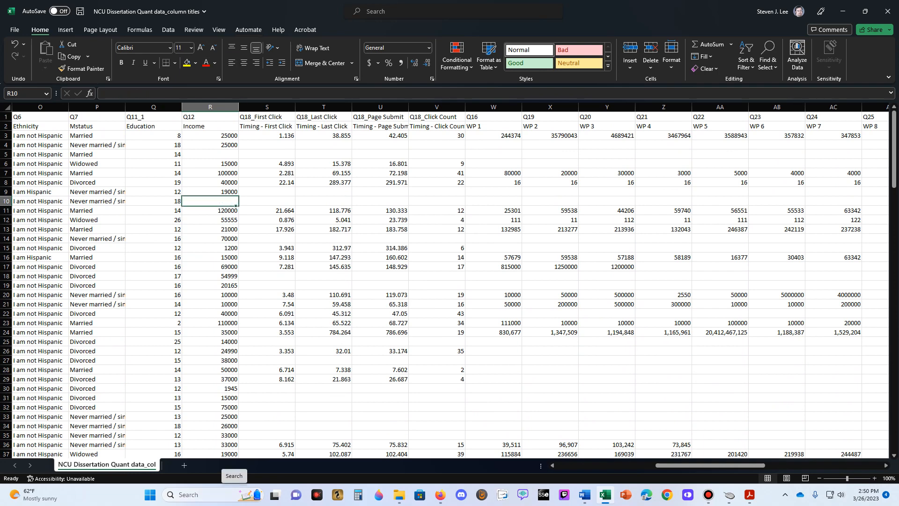
- Check the blank and numeric Income entries in the first dozen responses of the column
left_click(210, 183)
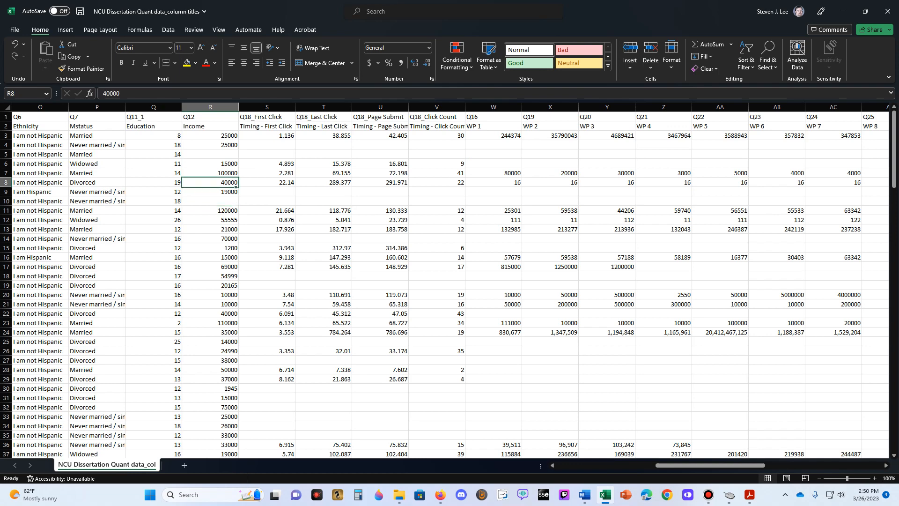
left_click(211, 201)
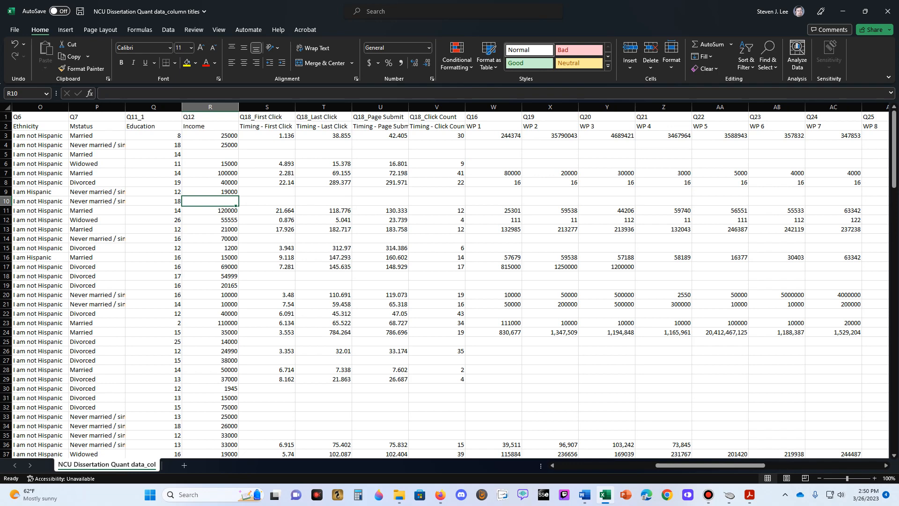
left_click(210, 164)
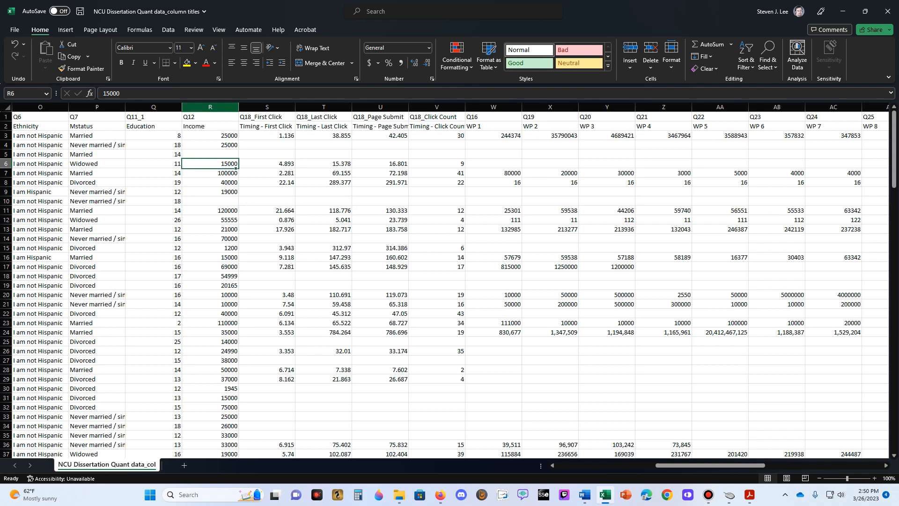
left_click(210, 107)
left_click(210, 154)
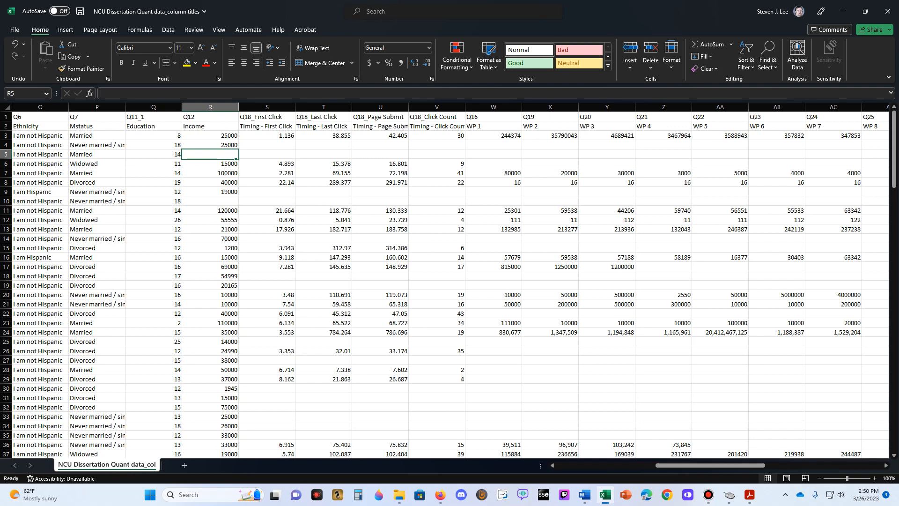
left_click(211, 173)
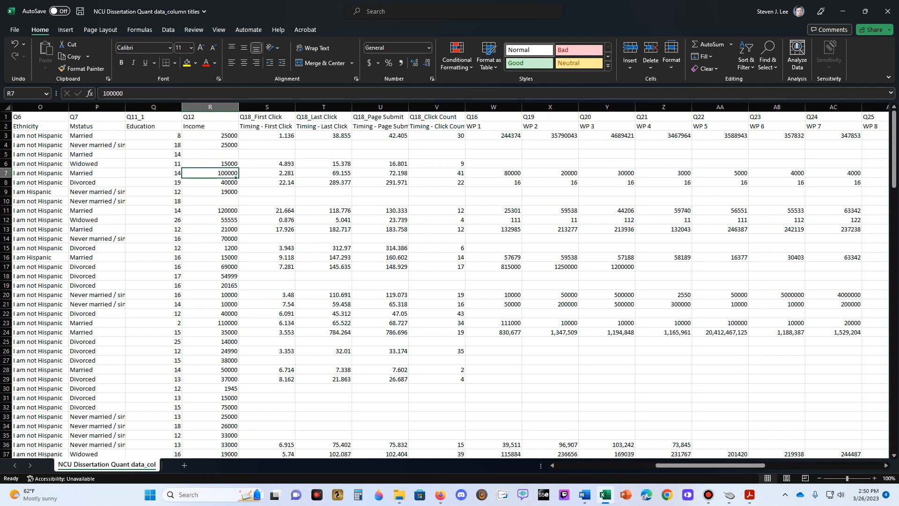
left_click(210, 239)
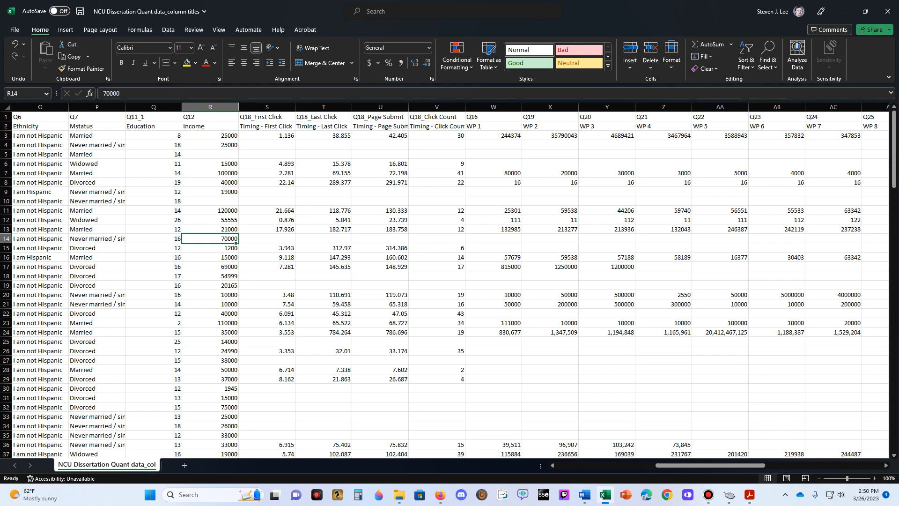
- Look across the Q18 timing and WP columns as far as the Q31 timing columns, and return to Q18_First Click
left_click(267, 146)
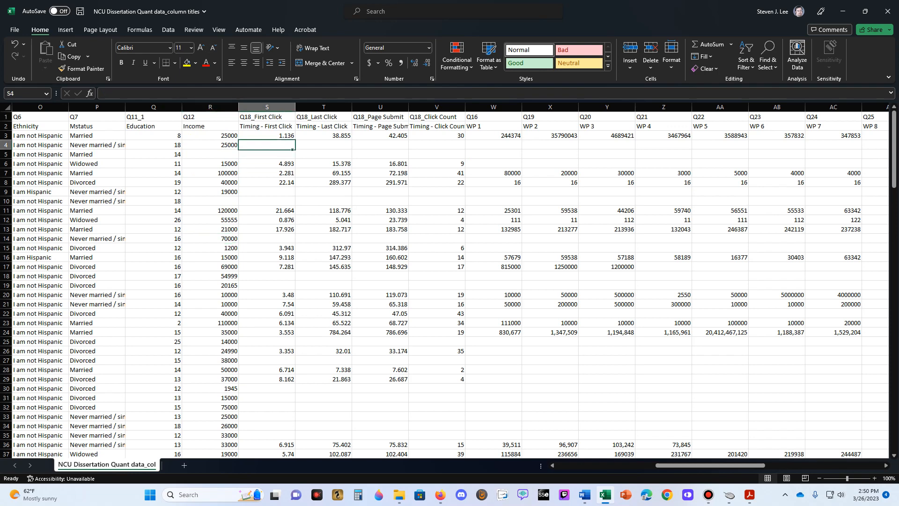
key("Right")
key("Right")
key("Right")
key("Right")
key("Right")
key("Right")
key("Right")
key("Right")
key("Right")
key("Right")
key("Right")
key("Right")
key("Right")
key("Right")
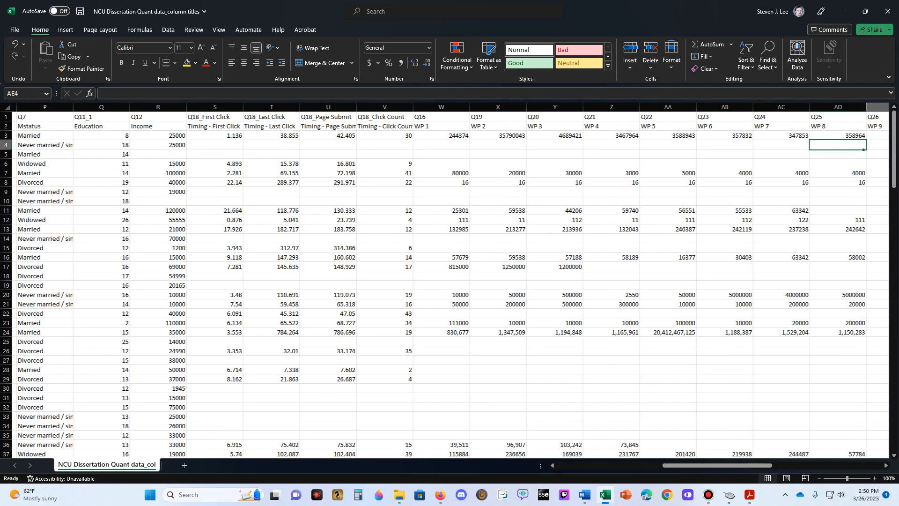
key("Left")
key("Left")
key("Left")
key("Left")
key("Left")
key("Left")
key("Left")
key("Left")
key("Left")
key("Left")
key("Left")
key("Left")
key("Left")
key("Left")
key("Left")
key("Left")
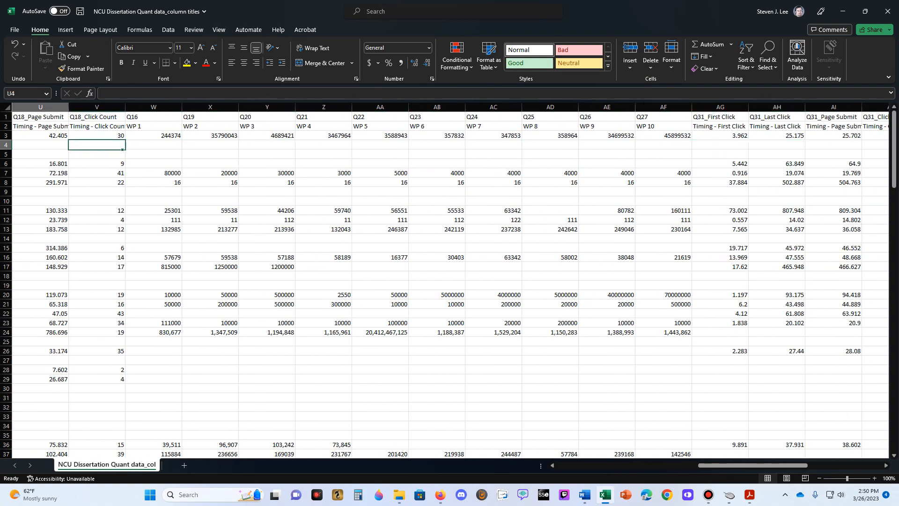
key("Left")
key("Right")
key("Right")
key("Up")
key("Right")
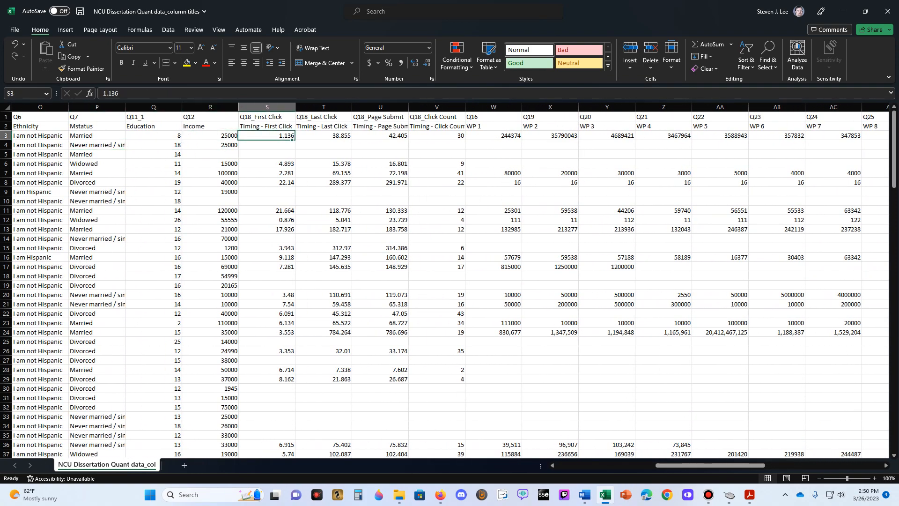
- Examine the first responses in the Q18 Last Click, Page Submit and Click Count columns, and return to First Click
key("Right")
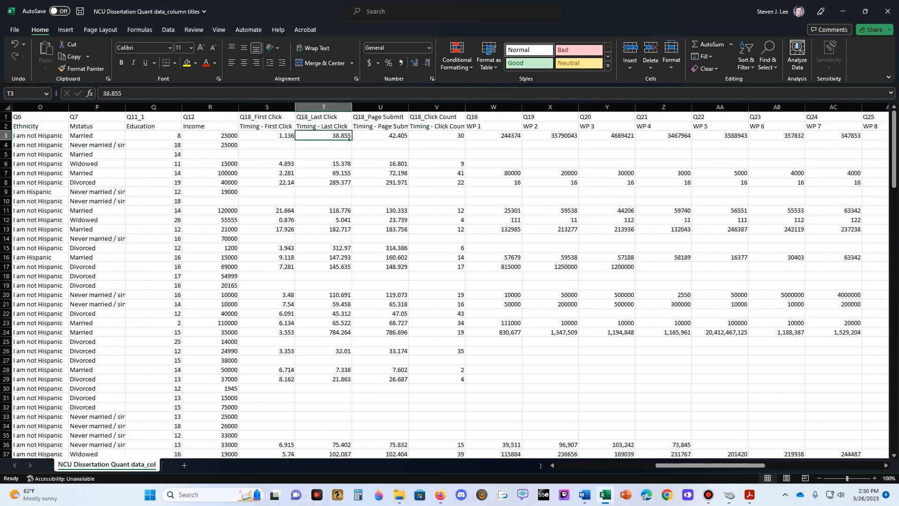
key("Right")
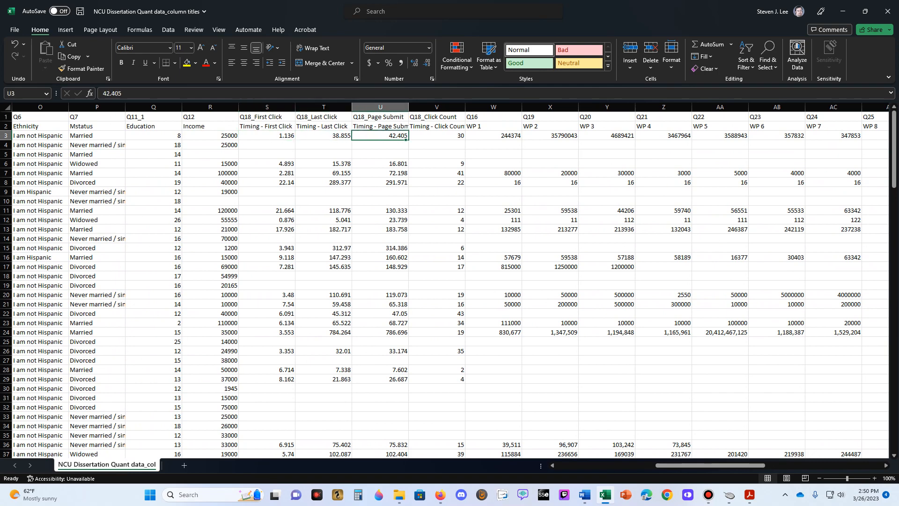
key("Right")
key("Left")
key("Down")
key("Down")
key("Down")
key("Up")
key("Up")
key("Up")
key("Up")
key("Up")
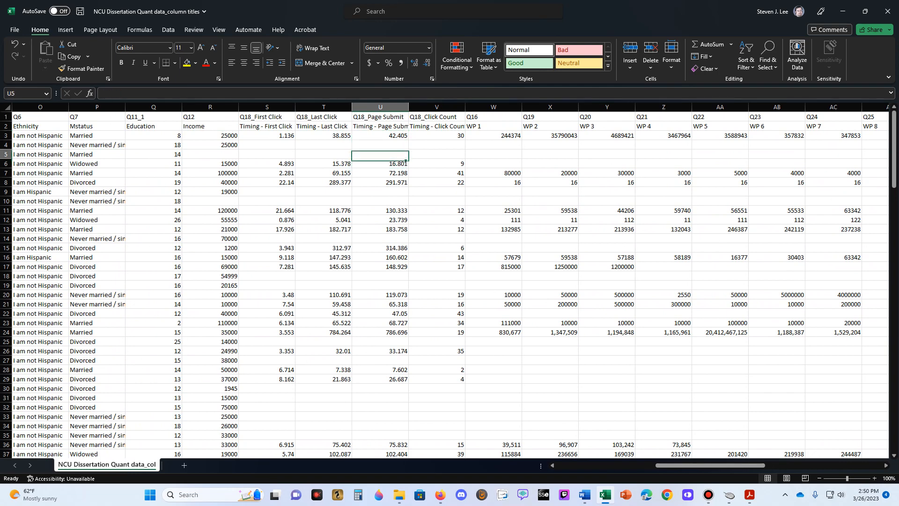
key("Down")
key("Down")
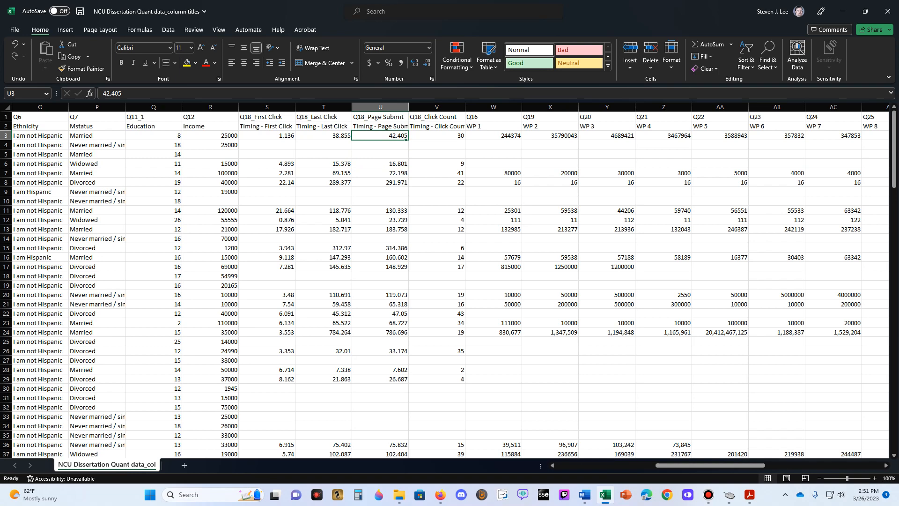
key("Up")
key("Down")
key("Up")
key("Up")
key("Down")
key("Down")
key("Left")
key("Left")
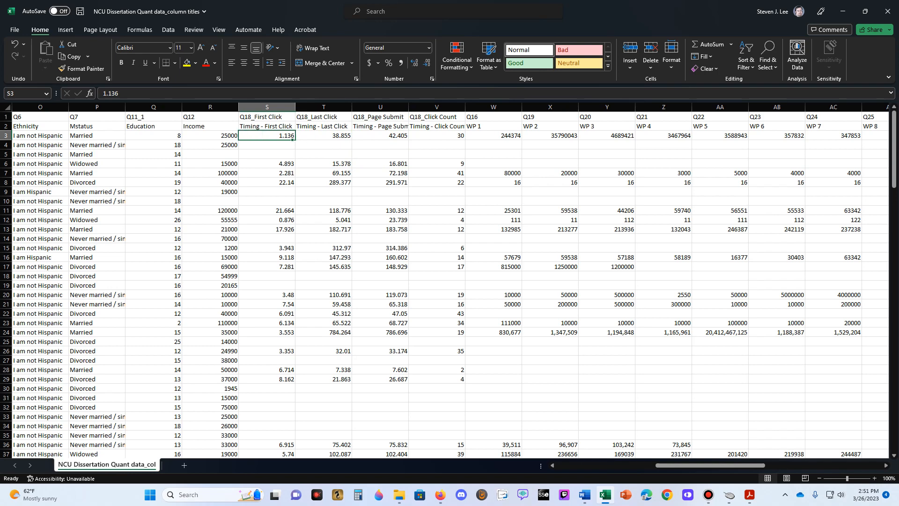
- Read the four Q18 timing headings, from First Click to Click Count, in rows 1 and 2
key("Up")
key("Up")
key("Right")
key("Right")
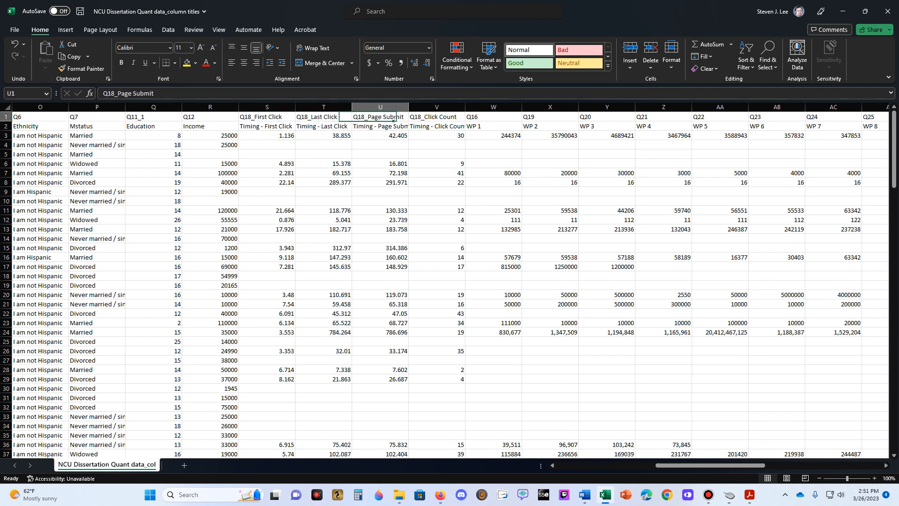
key("Right")
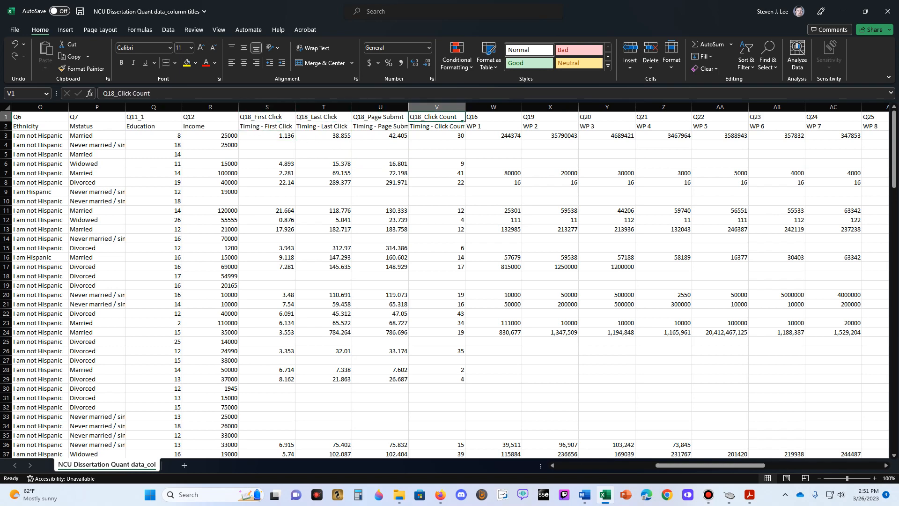
key("Left")
key("Left")
key("Left")
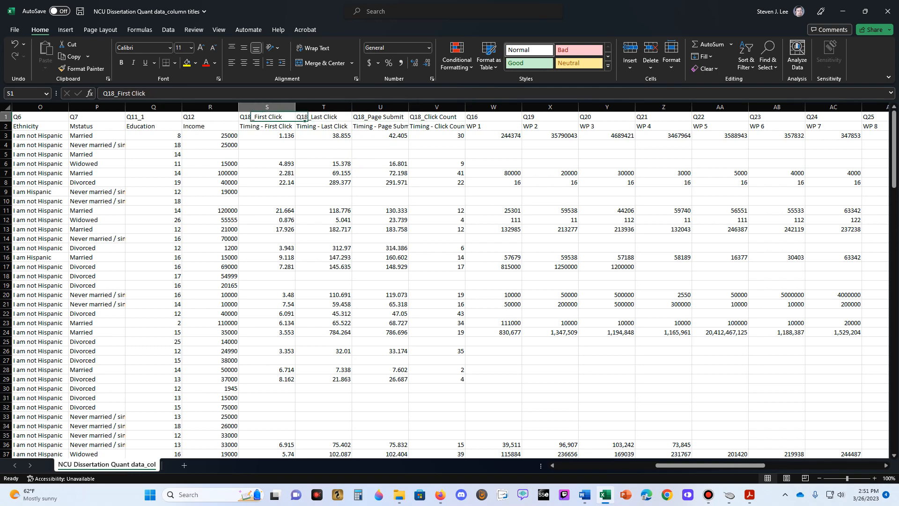
key("Right")
key("Right")
key("Right")
key("Down")
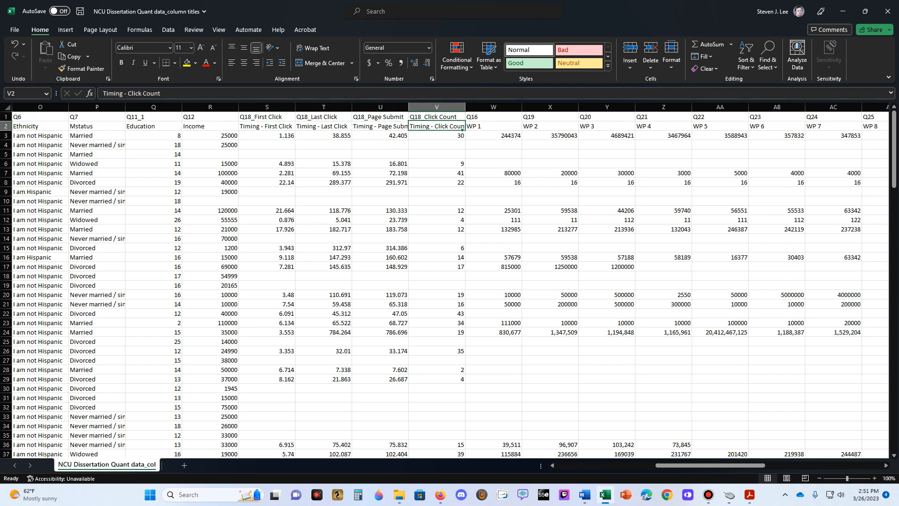
key("Up")
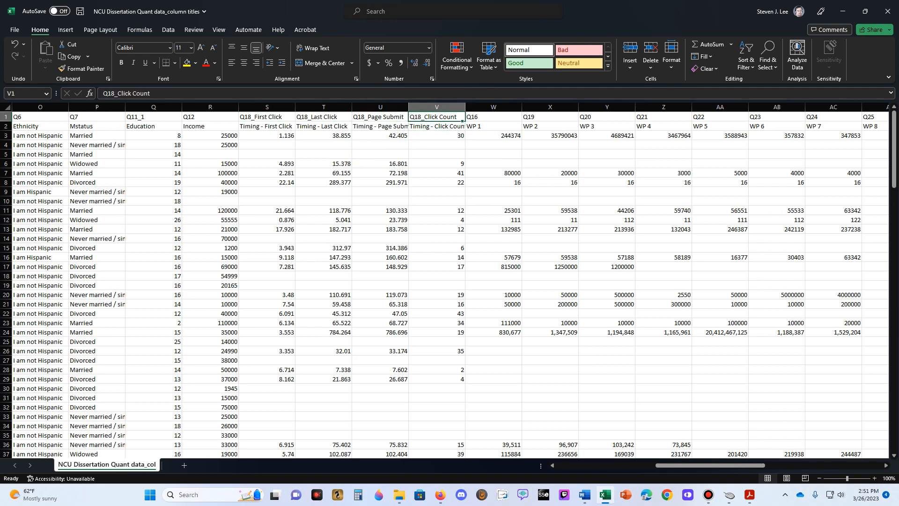
key("Down")
key("Down")
key("Left")
key("Down")
key("Down")
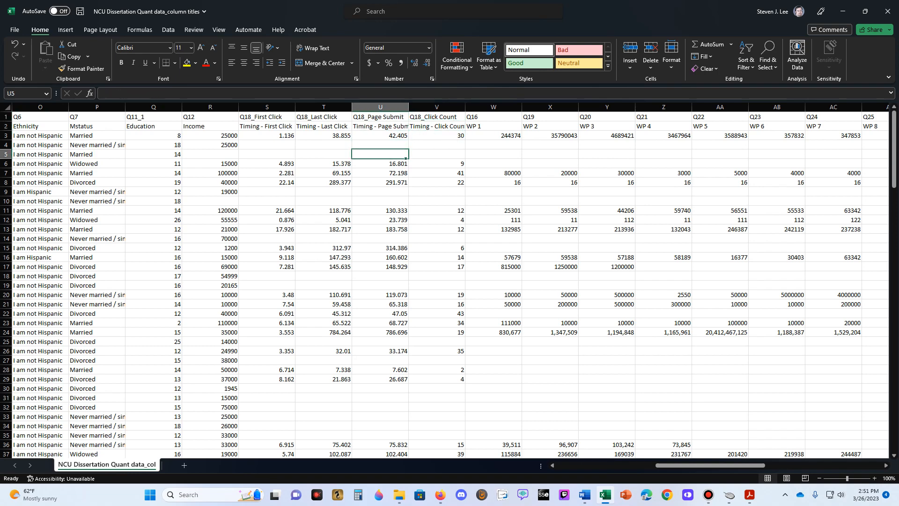
key("Up")
key("Up")
key("Up")
key("Right")
key("Up")
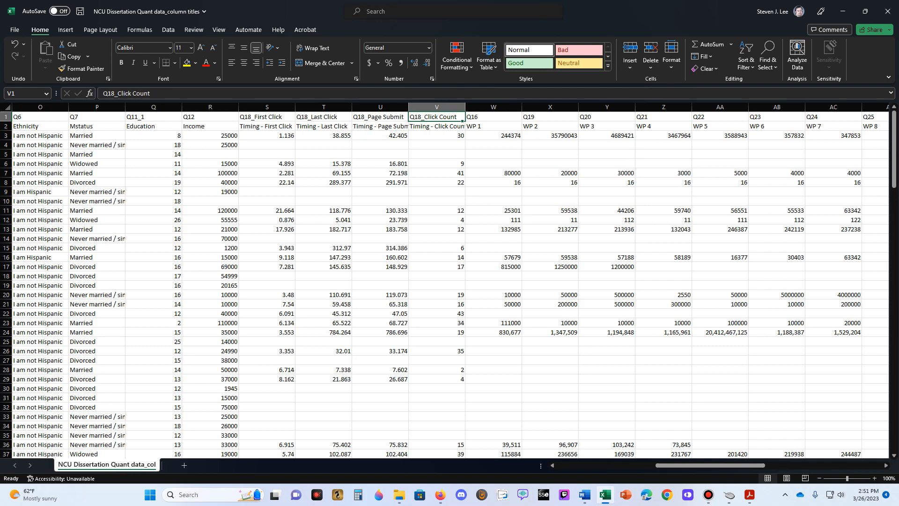
key("Left")
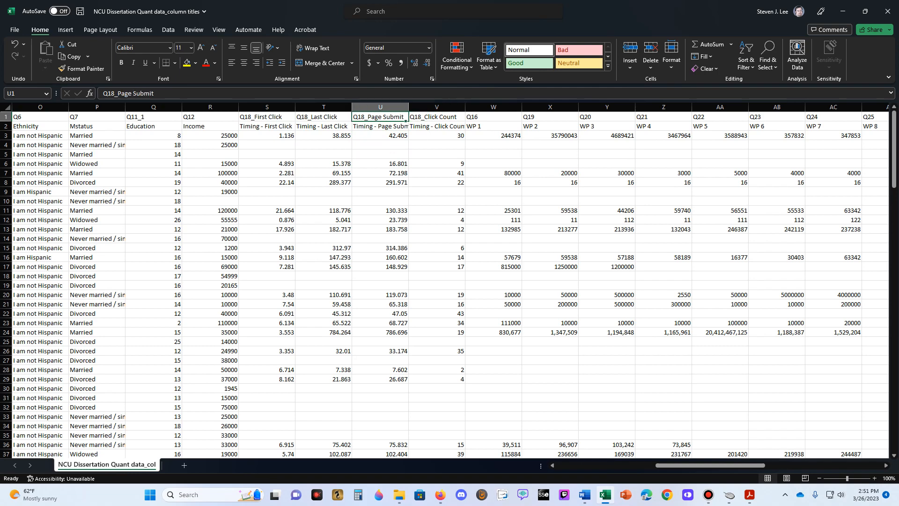
key("Right")
key("Right")
key("Left")
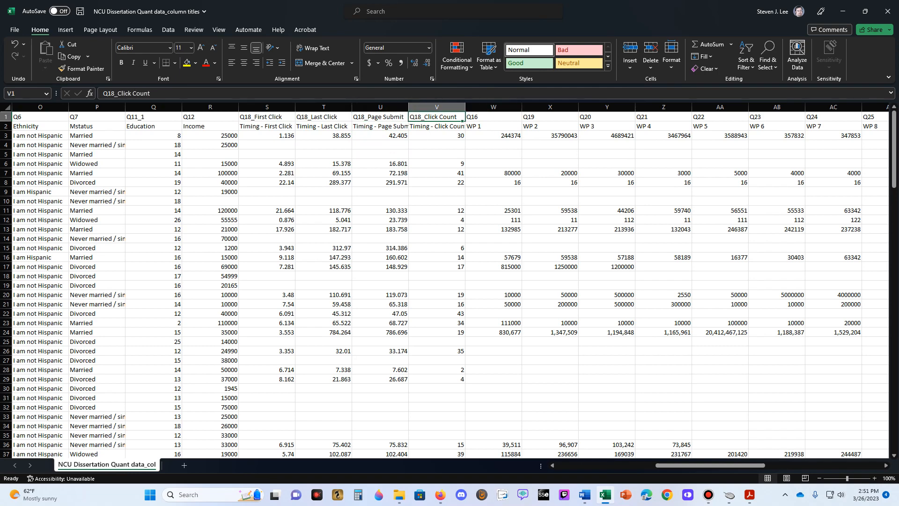
- Review the row 2 headings and responses across the WP, Q31 timing and MP columns
key("Right")
key("Right")
key("Down")
key("Right")
key("Right")
key("Right")
key("Right")
key("Right")
key("Right")
key("Right")
key("Right")
key("Right")
key("Right")
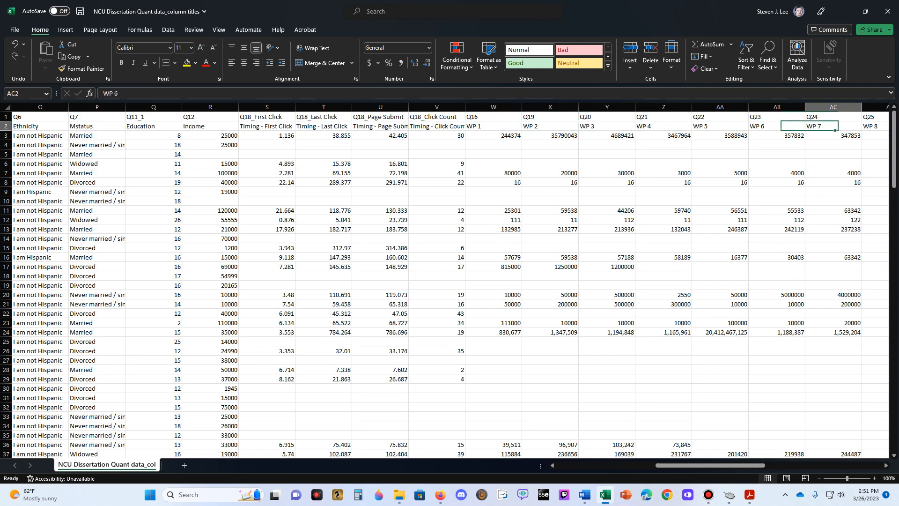
key("Right")
key("Right")
key("Right")
key("Right")
key("Right")
key("Right")
key("Right")
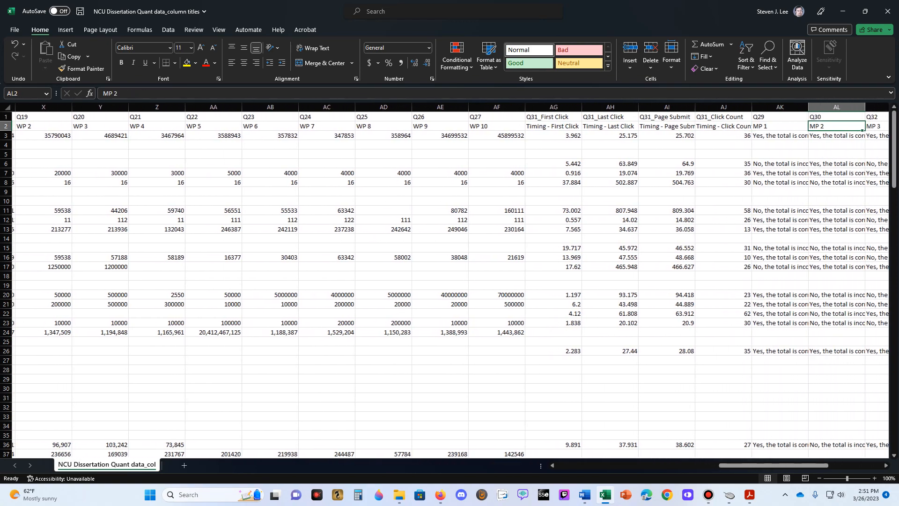
key("Right")
key("Right")
key("Right")
key("Right")
key("Right")
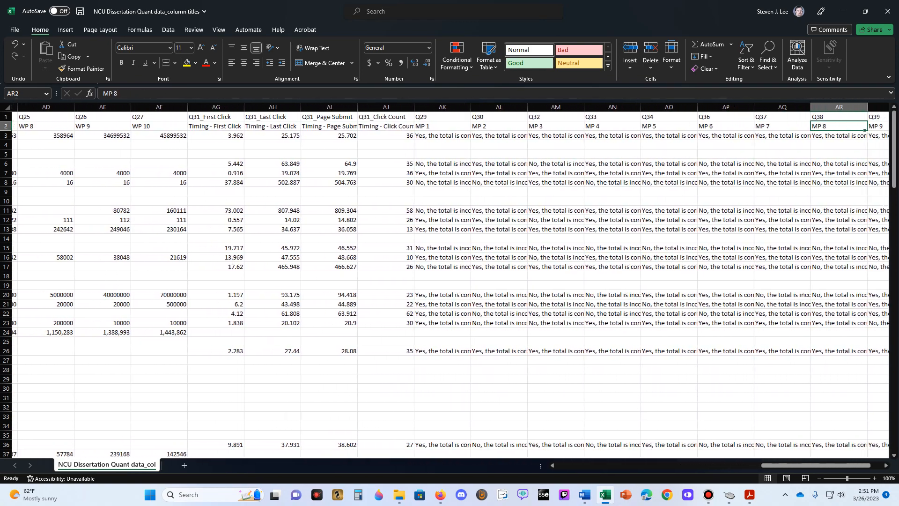
- Go back across the headings from the MP columns to the demographic columns, and view the first Mstatus response
key("Left")
key("Left")
key("Left")
key("Left")
key("Left")
key("Left")
key("Left")
key("Left")
key("Left")
key("Left")
key("Left")
key("Left")
key("Left")
key("Left")
key("Left")
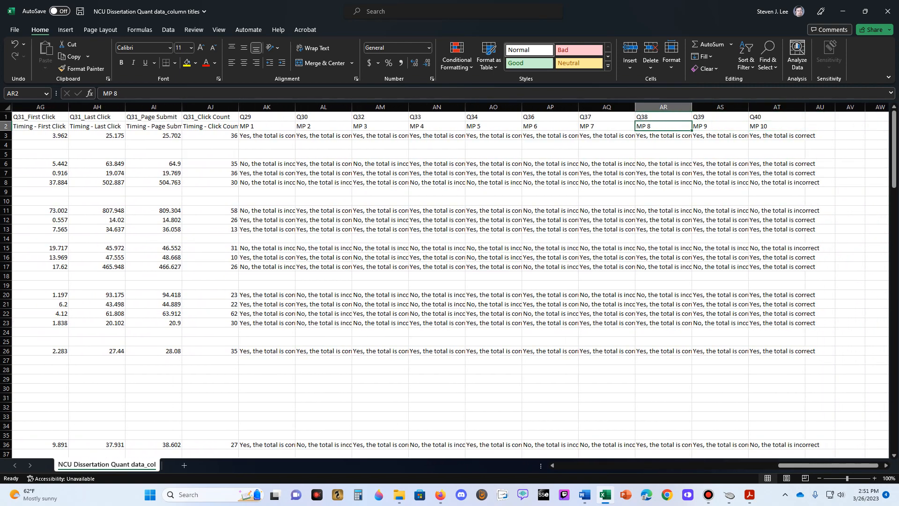
key("Left")
key("Left")
key("Left")
key("Left")
key("Left")
key("Left")
key("Left")
key("Left")
key("Left")
key("Left")
key("Left")
key("Left")
key("Left")
key("Left")
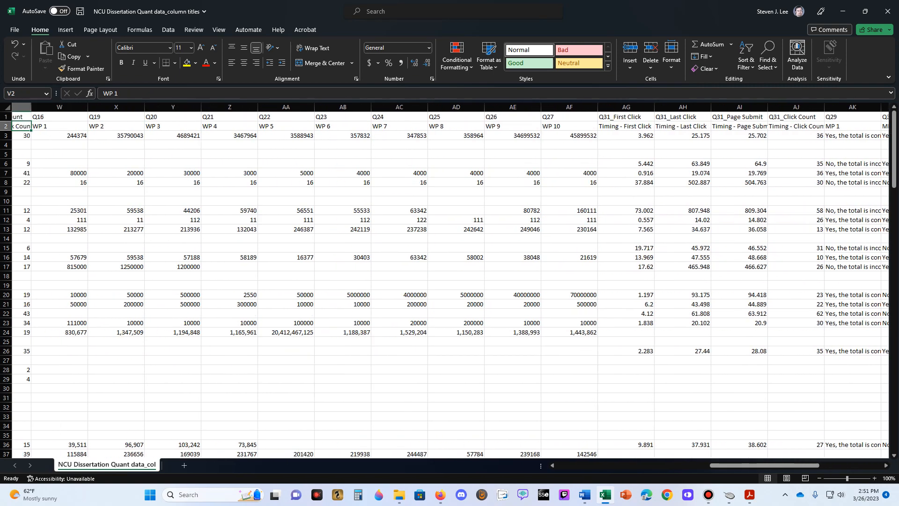
key("Left")
key("Left")
key("Left")
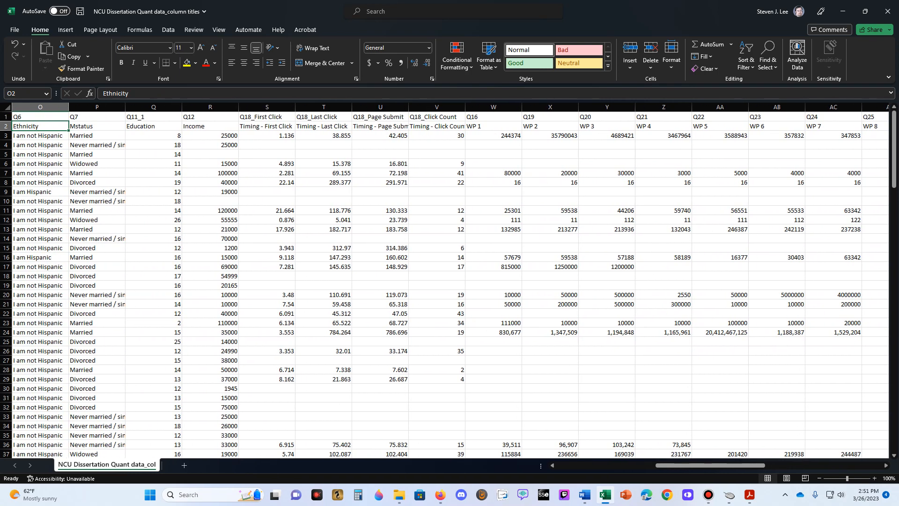
key("Right")
key("Right")
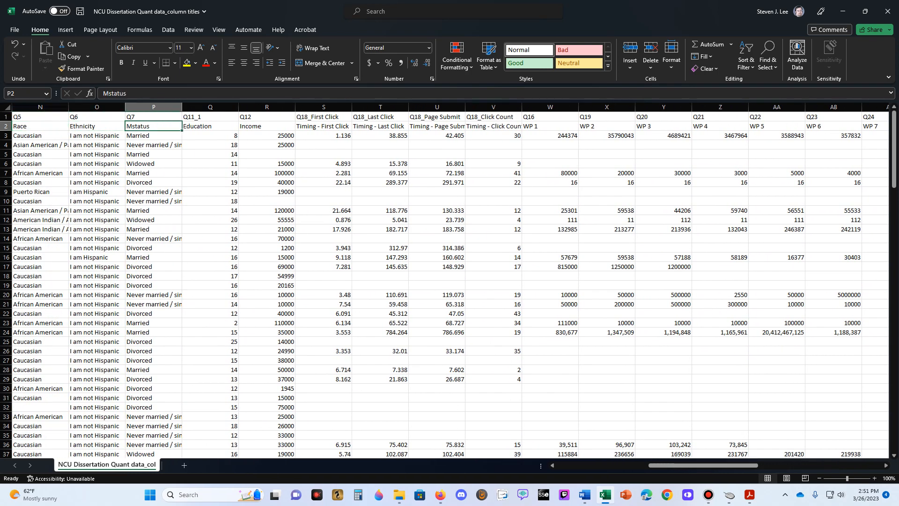
key("Down")
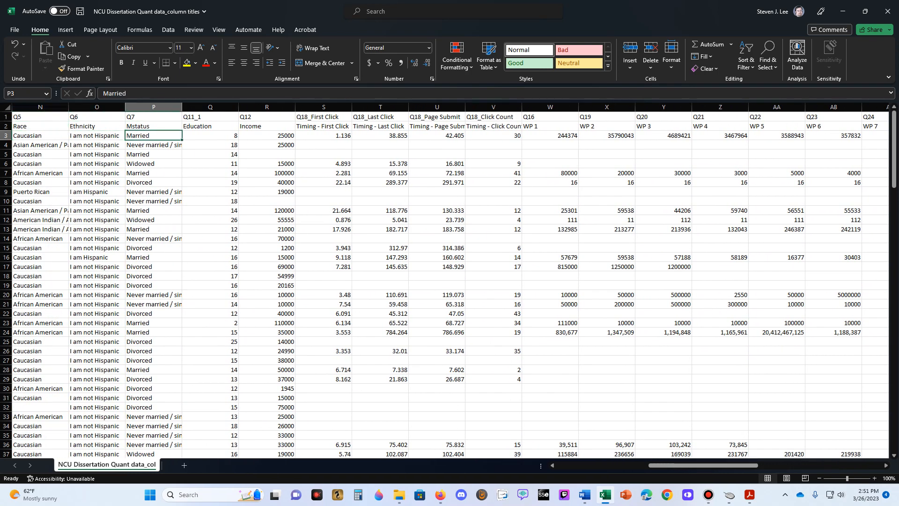
- Examine the blank responses from row 4's Q18 First Click, and along row 28 across the WP, Q31 timing and MP columns
key("Right")
key("Down")
key("Right")
key("Right")
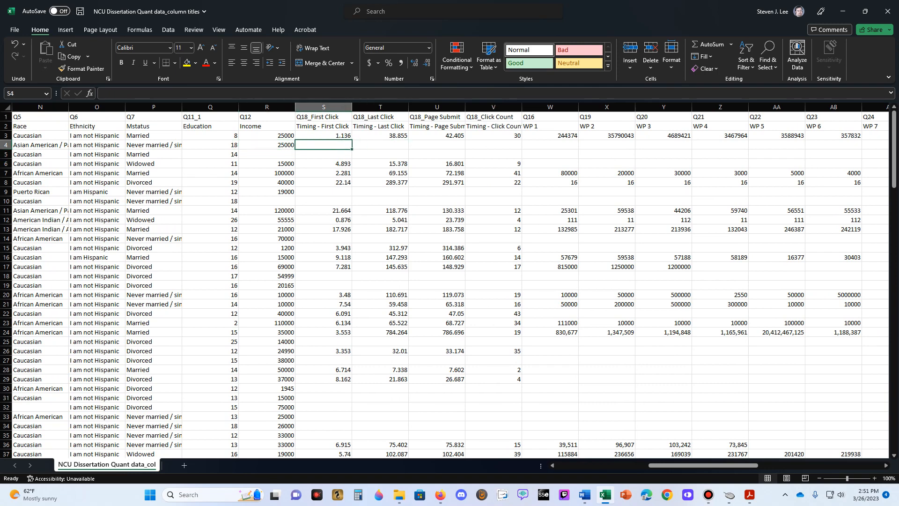
scroll(450, 281, "down", 2)
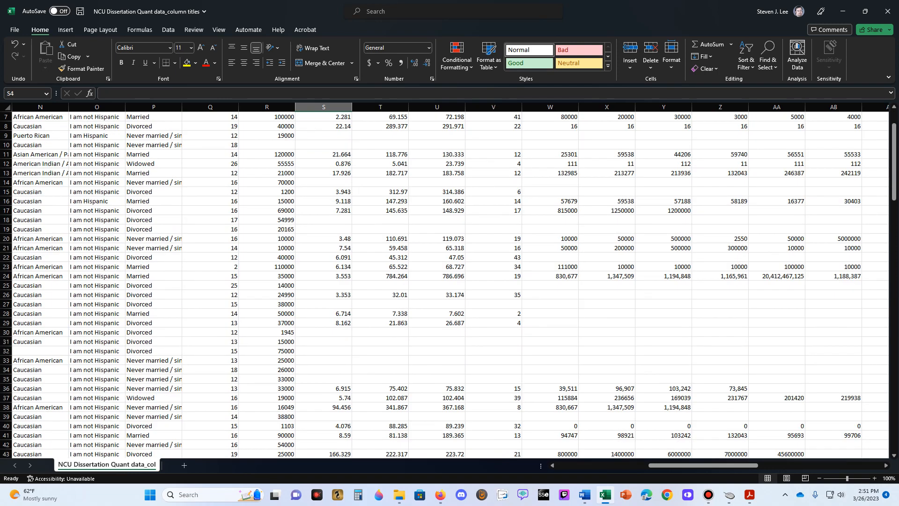
left_click(607, 313)
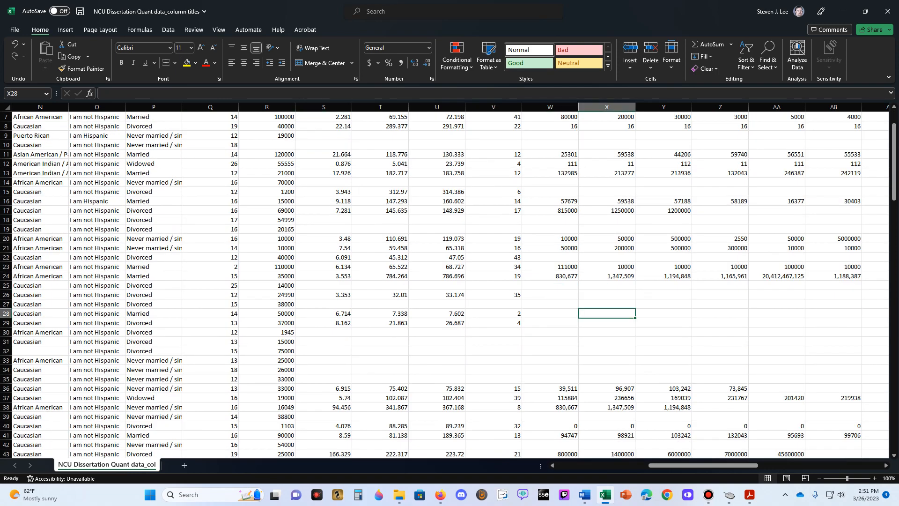
key("Right")
key("Right")
key("Right")
key("Right")
key("Right")
key("Right")
key("Right")
key("Right")
key("Right")
key("Right")
key("Right")
key("Right")
key("Right")
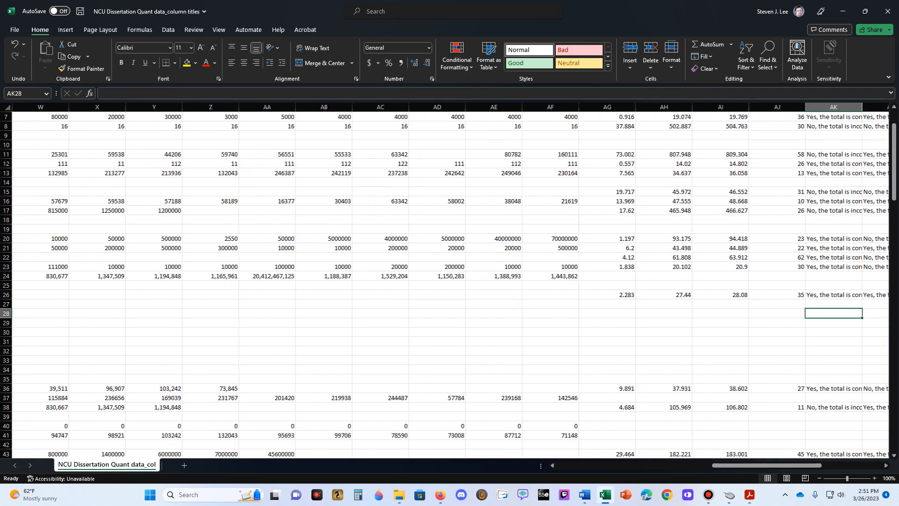
key("Right")
key("Right")
key("Right")
key("Right")
key("Right")
key("Right")
key("Right")
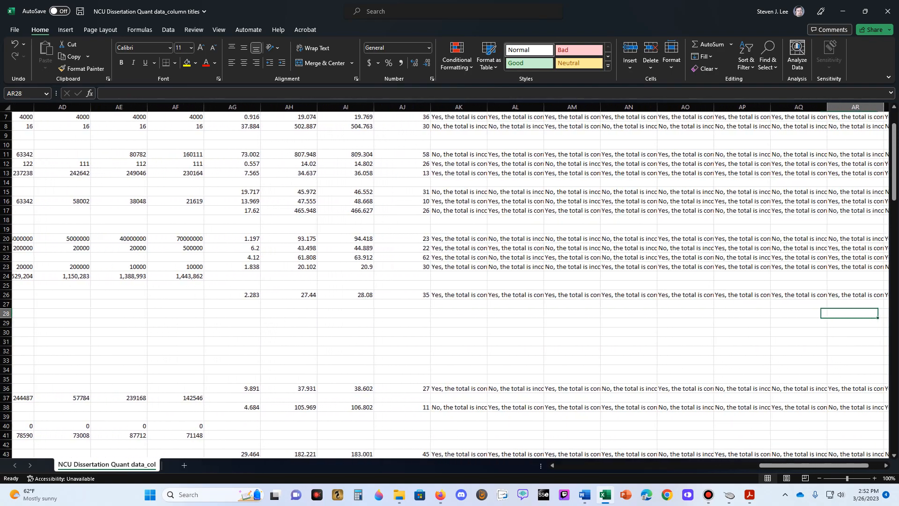
key("Right")
- Go back along row 28 from the MP columns to Mstatus, and return to the headings
key("Left")
key("Left")
key("Left")
key("Left")
key("Left")
key("Left")
key("Left")
key("Left")
key("Left")
key("Left")
key("Left")
key("Left")
key("Left")
key("Left")
key("Left")
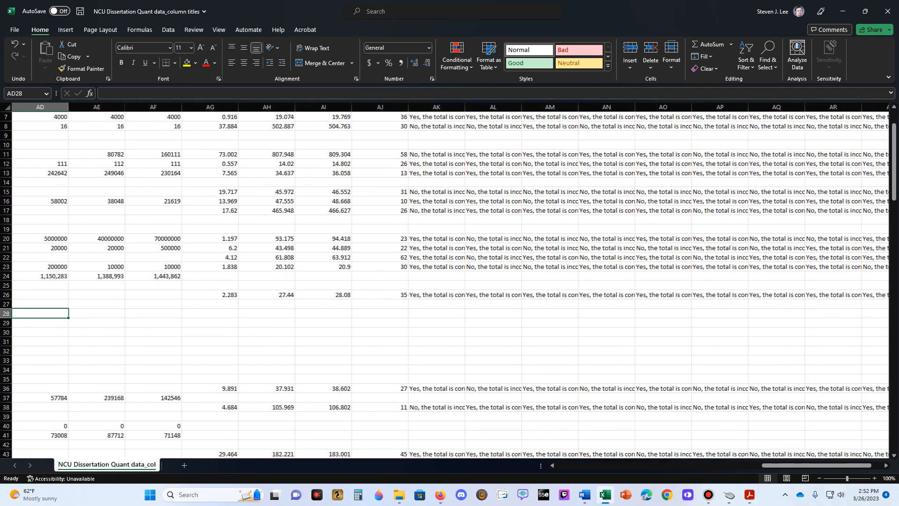
key("Left")
key("Left")
key("Left")
key("Left")
key("Left")
key("Left")
key("Left")
key("Left")
key("Left")
key("Left")
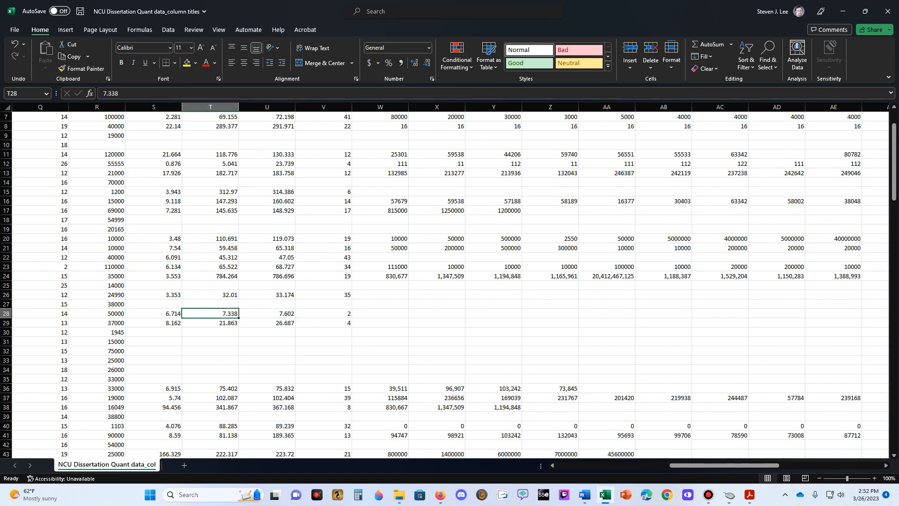
key("Left")
key("Left")
key("Left")
key("Left")
key("Left")
key("Left")
key("Right")
key("Right")
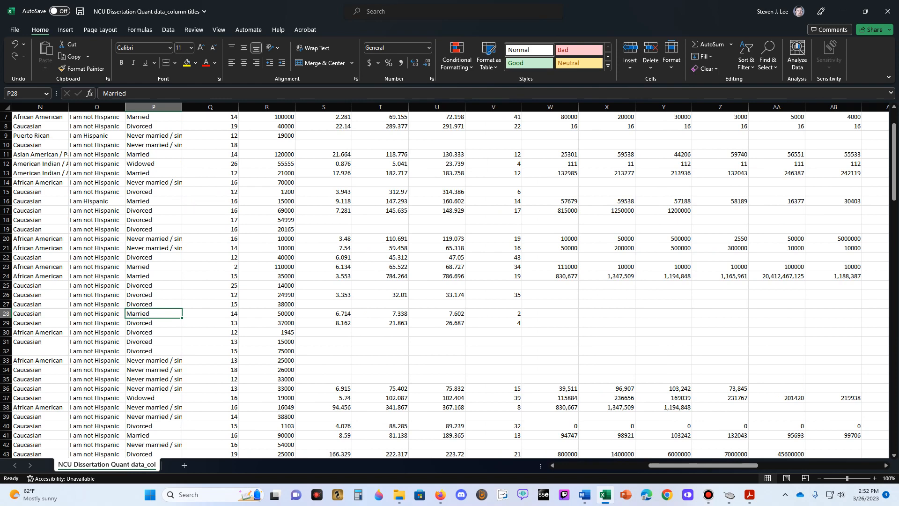
scroll(450, 281, "up", 2)
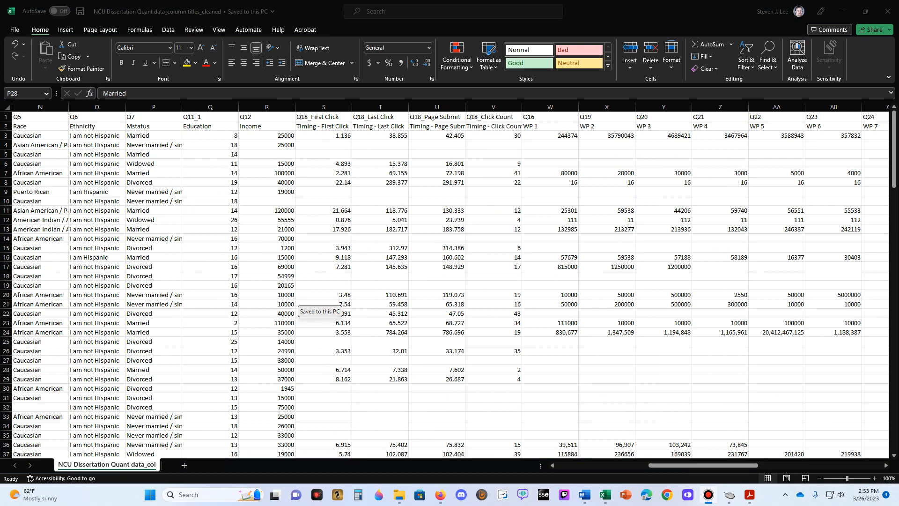
- Hide the Dropbox badge that covers part of the worksheet
left_click(323, 191)
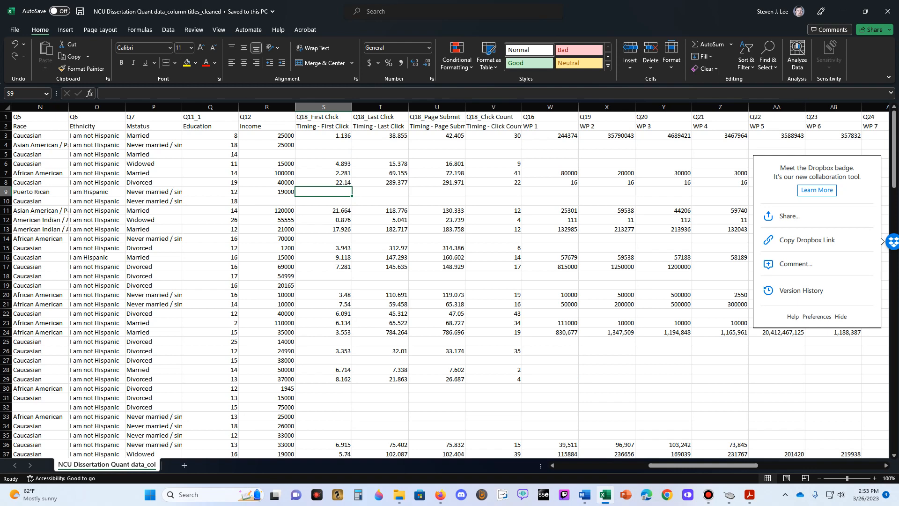
left_click(841, 316)
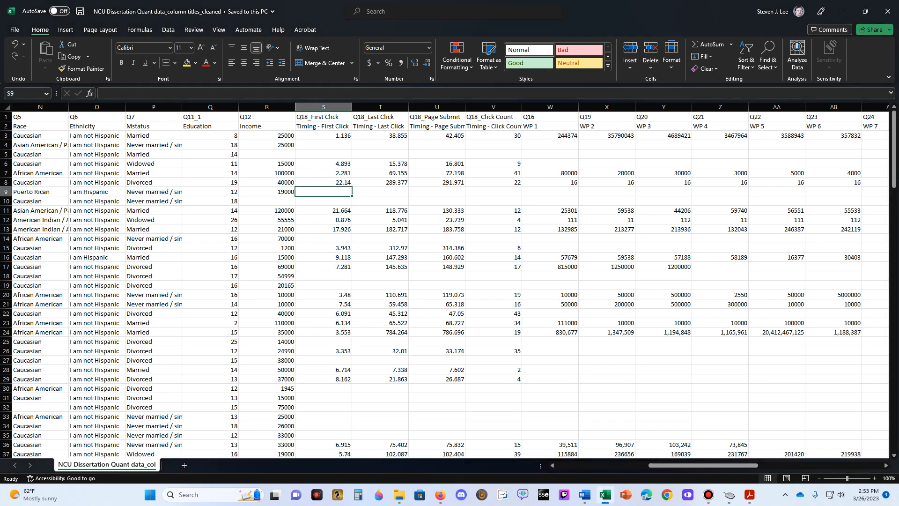
- Check row 4 for responses from Q18 First Click across the WP, Q31 timing and MP columns
left_click(324, 144)
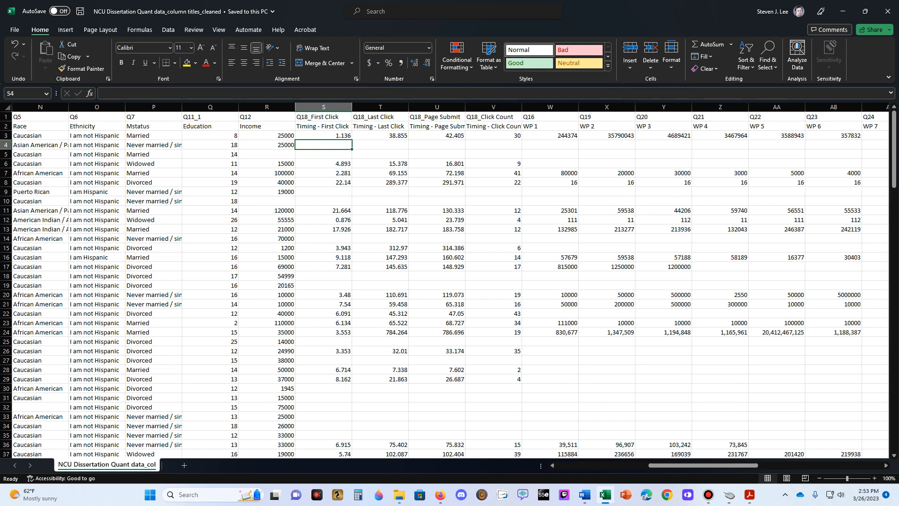
left_click(607, 145)
key("Right")
key("Right")
key("Right")
key("Right")
key("Right")
key("Right")
key("Right")
key("Right")
key("Right")
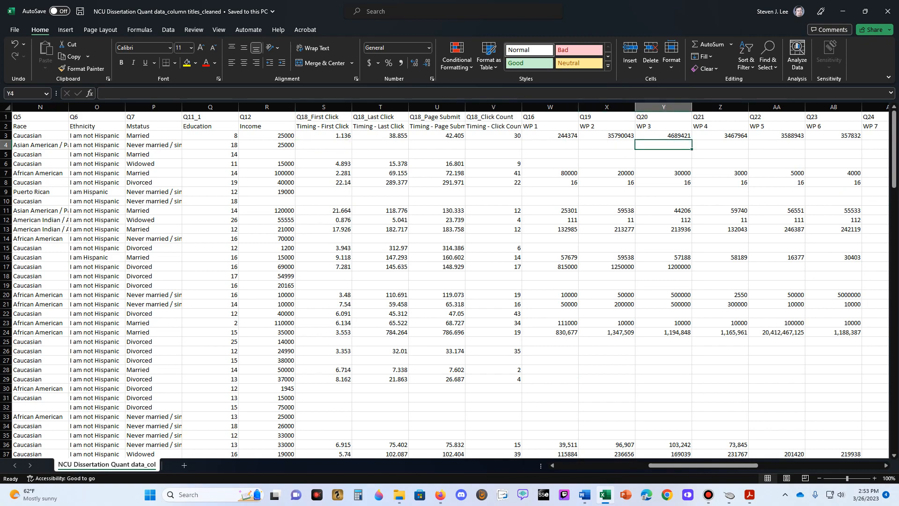
key("Right")
key("Right")
key("Right")
key("Right")
key("Right")
key("Right")
key("Right")
key("Right")
key("Right")
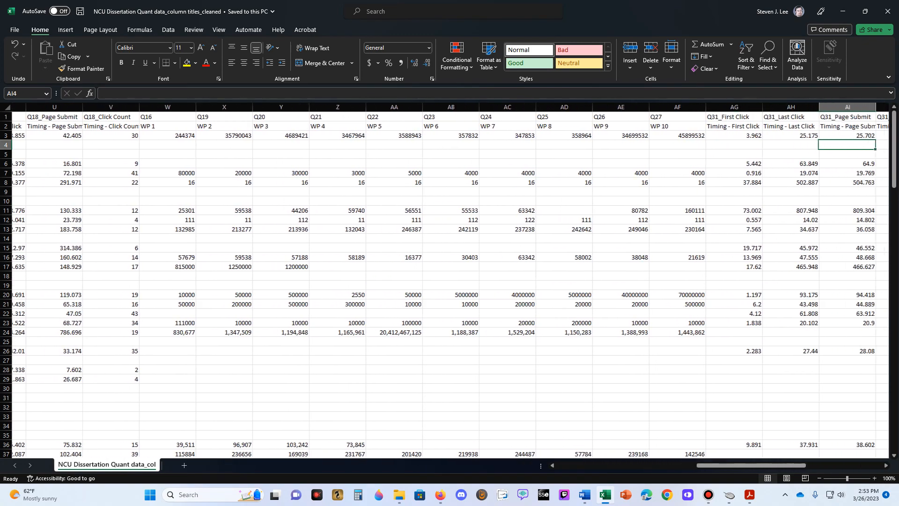
key("Right")
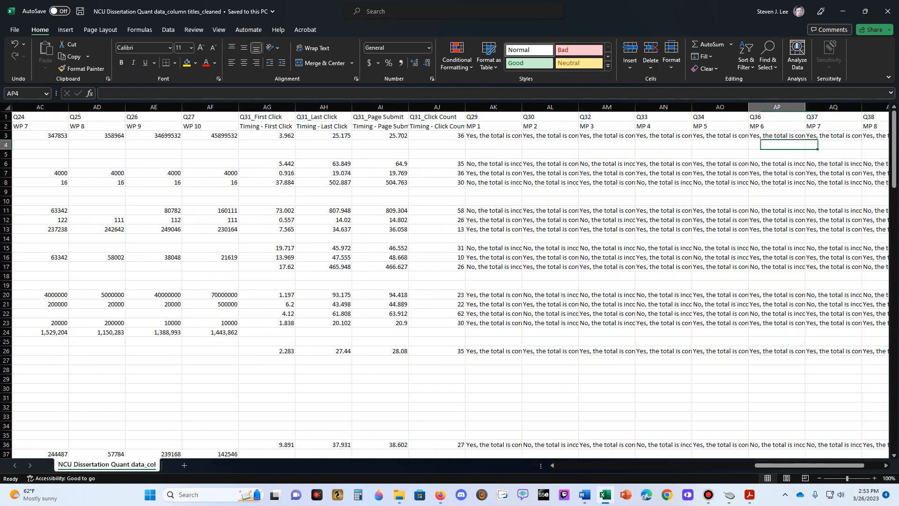
- Recheck row 4 by going back from MP 6 to the WP columns and forward again to MP 6
key("Left")
key("Left")
key("Left")
key("Left")
key("Left")
key("Left")
key("Left")
key("Left")
key("Left")
key("Left")
key("Left")
key("Left")
key("Left")
key("Left")
key("Right")
key("Right")
key("Right")
key("Right")
key("Right")
key("Right")
key("Right")
key("Right")
key("Right")
key("Right")
key("Right")
key("Right")
key("Right")
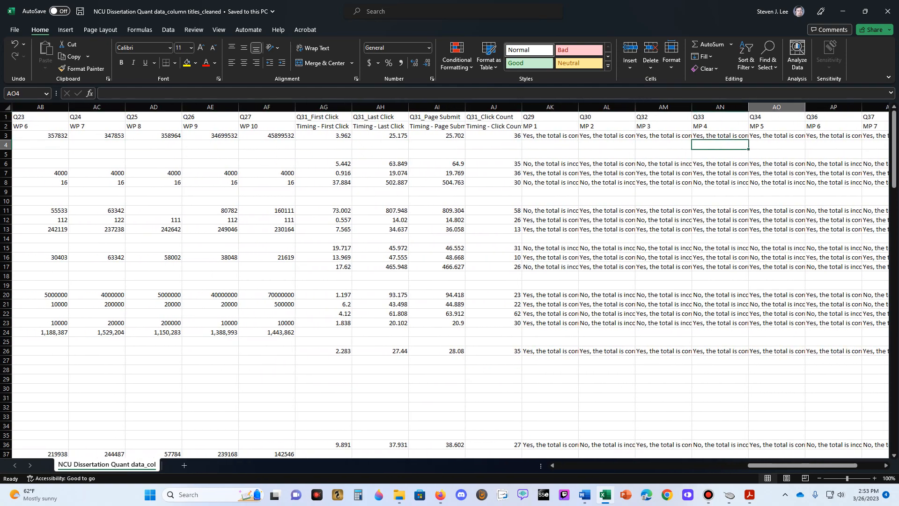
- Examine the WP, Q31 timing and MP responses down to the last record in row 163, and return to the headings
scroll(445, 281, "down", 8)
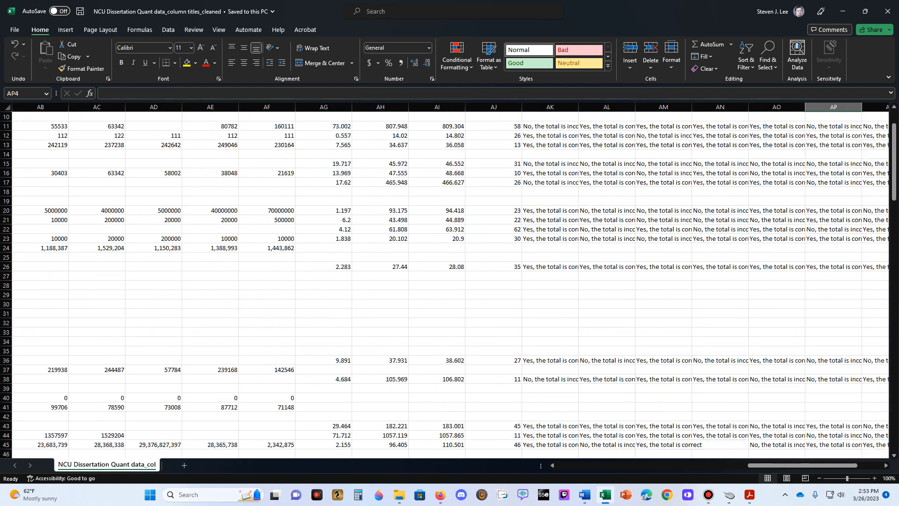
scroll(445, 281, "down", 3)
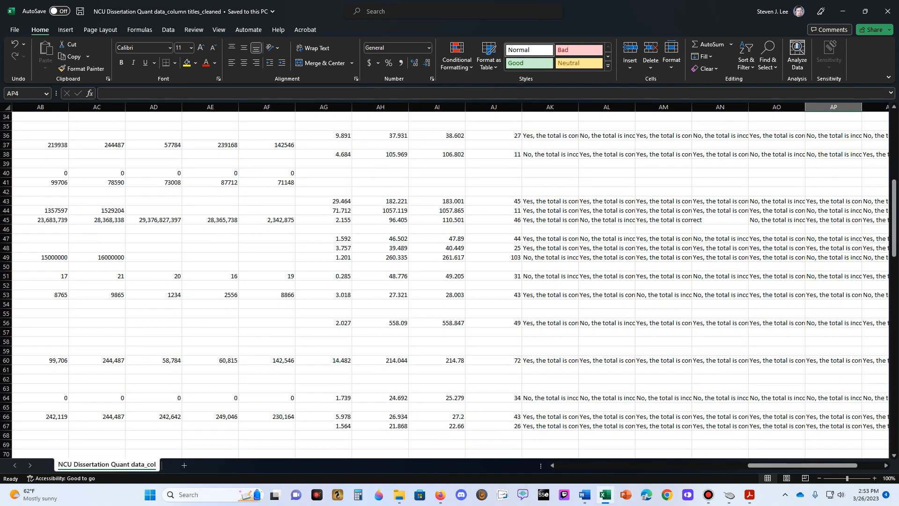
scroll(445, 281, "down", 12)
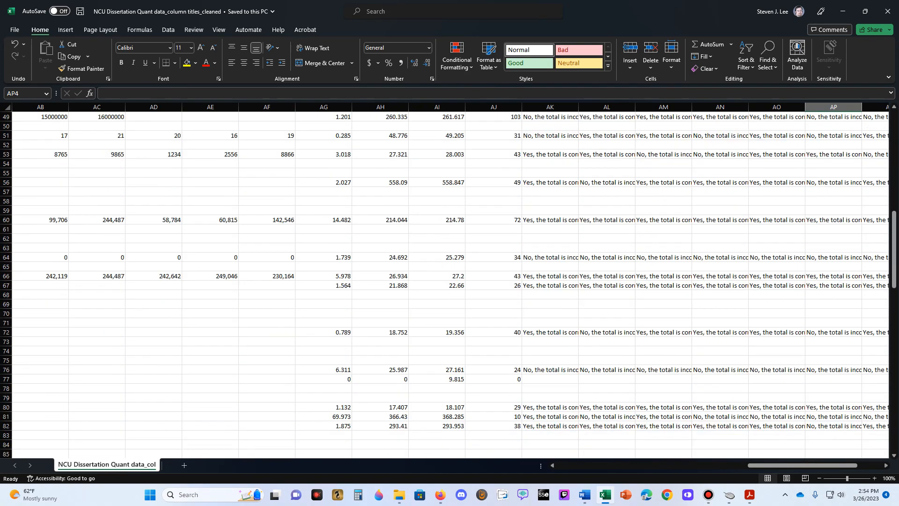
scroll(445, 281, "down", 14)
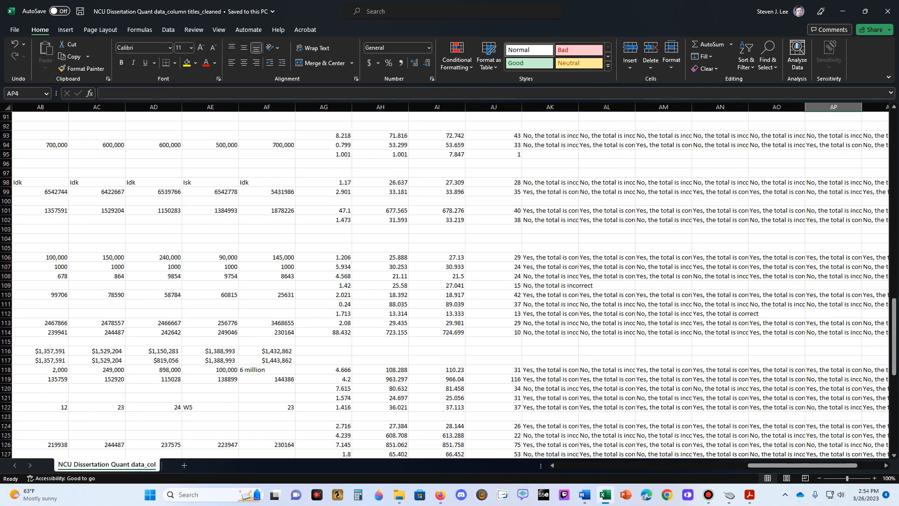
scroll(445, 281, "down", 6)
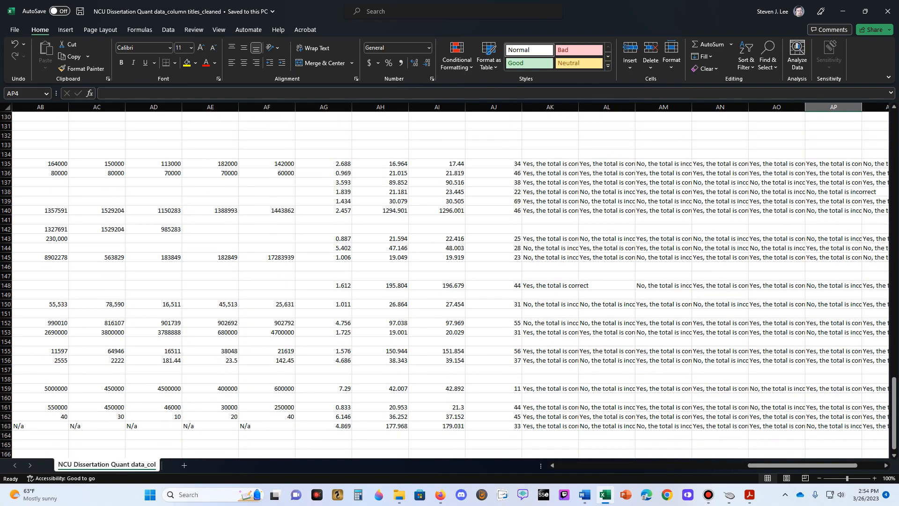
scroll(445, 281, "down", 5)
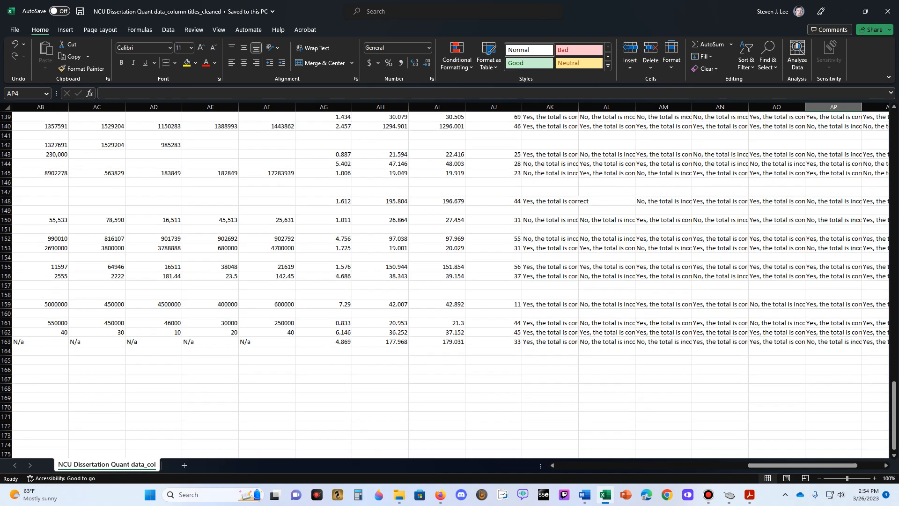
scroll(445, 281, "up", 20)
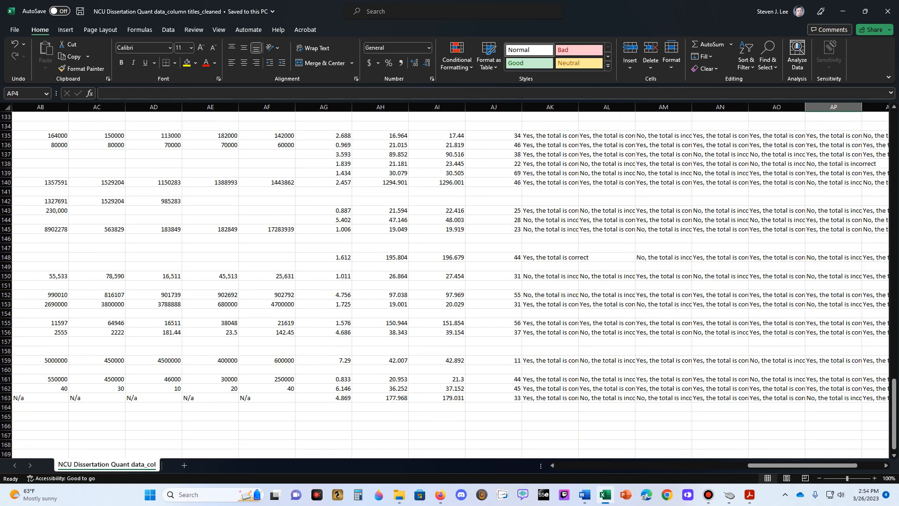
scroll(445, 281, "up", 20)
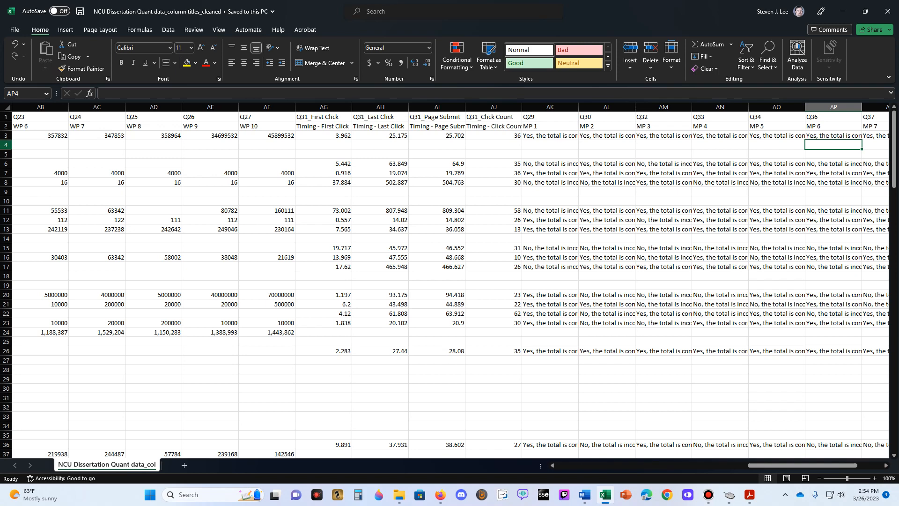
- Delete rows 4, 5, 9, 10, 14, 18, 19, 22 and 25 from the dataset together
left_click(6, 145)
left_click(6, 154, "ctrl")
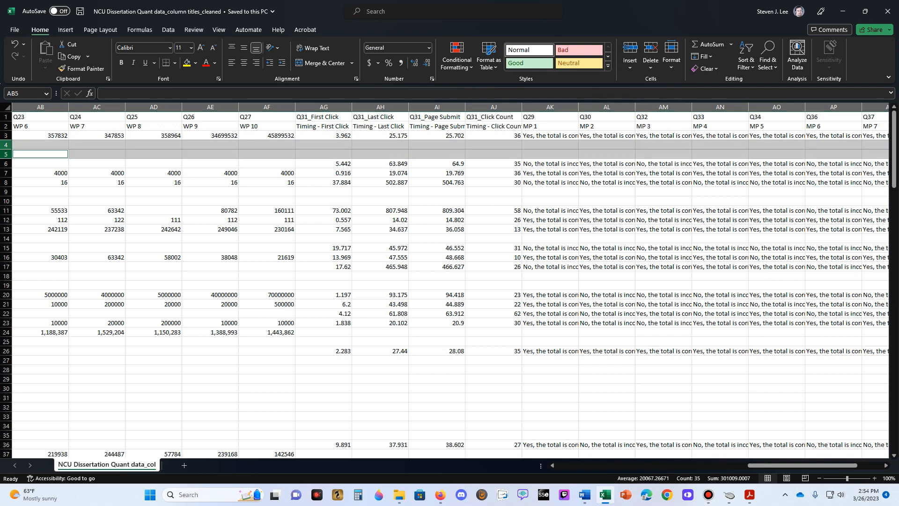
left_click(6, 192, "ctrl")
left_click(5, 201, "ctrl")
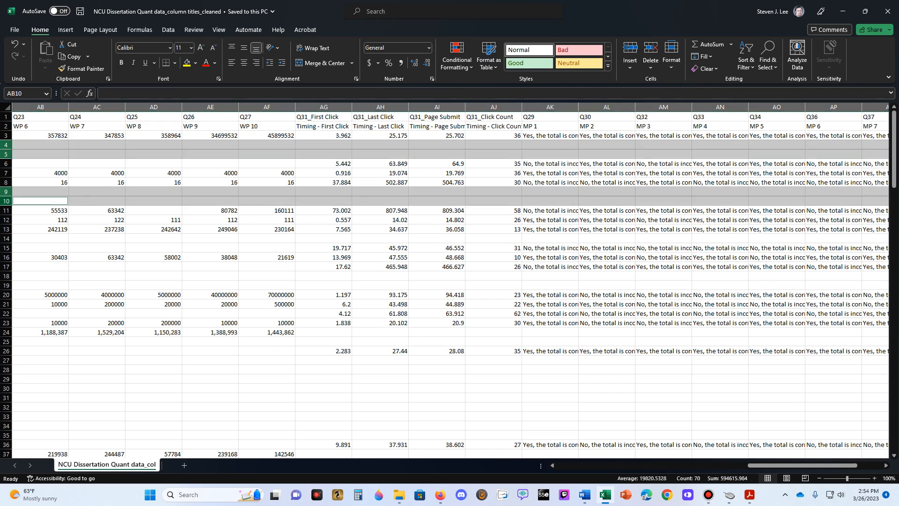
left_click(6, 238, "ctrl")
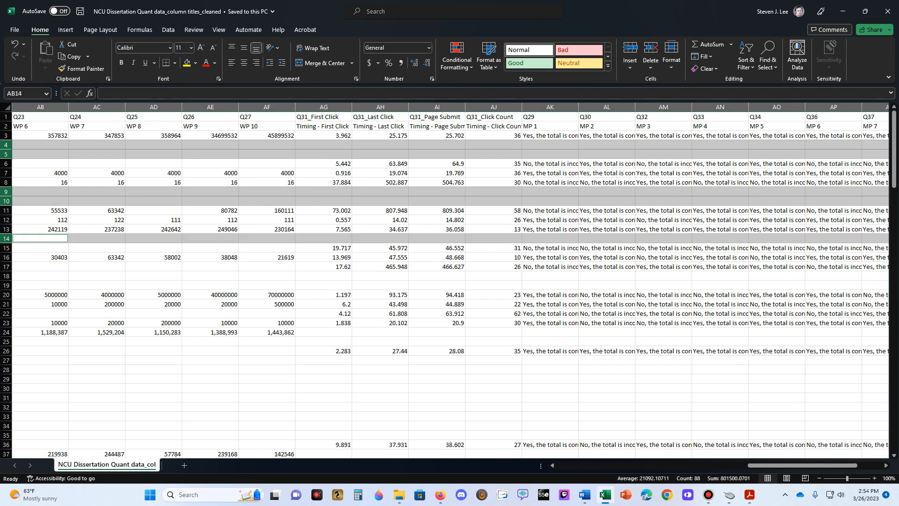
left_click(6, 276, "ctrl")
left_click(6, 286, "ctrl")
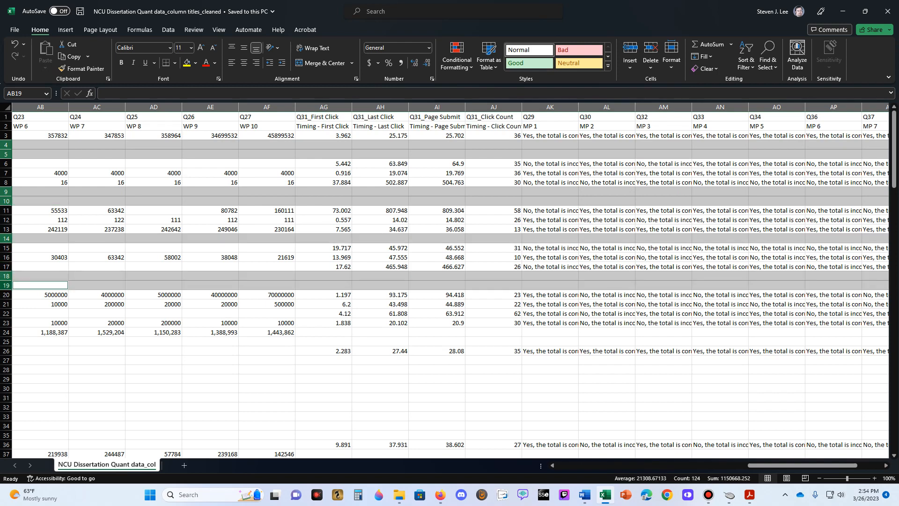
left_click(6, 313, "ctrl")
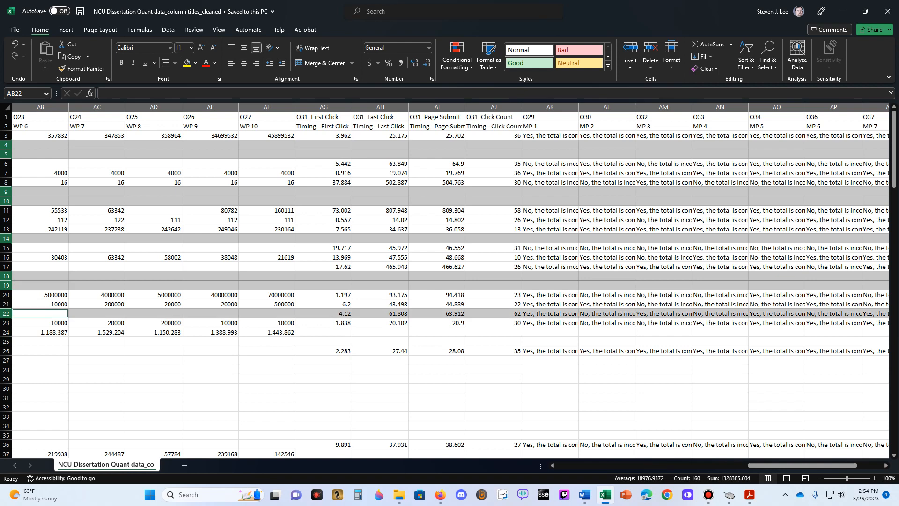
left_click(5, 342, "ctrl")
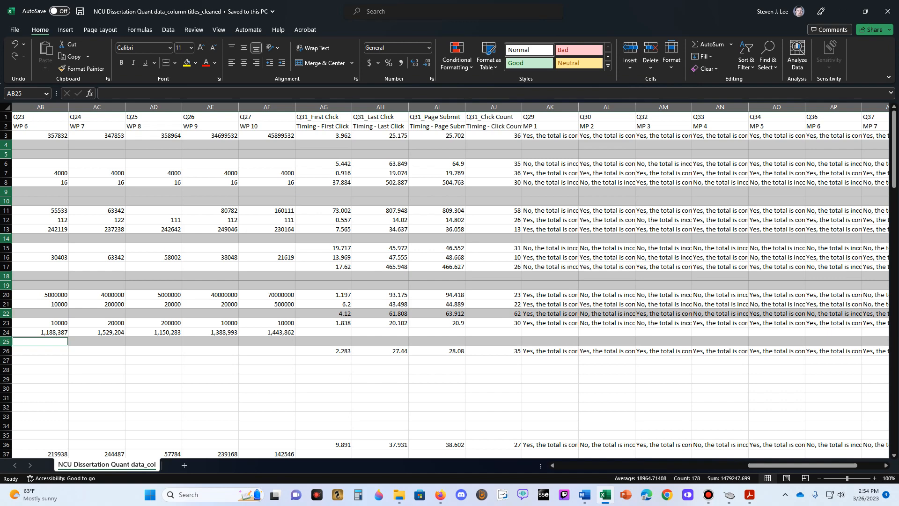
left_click_drag(802, 465, 705, 465)
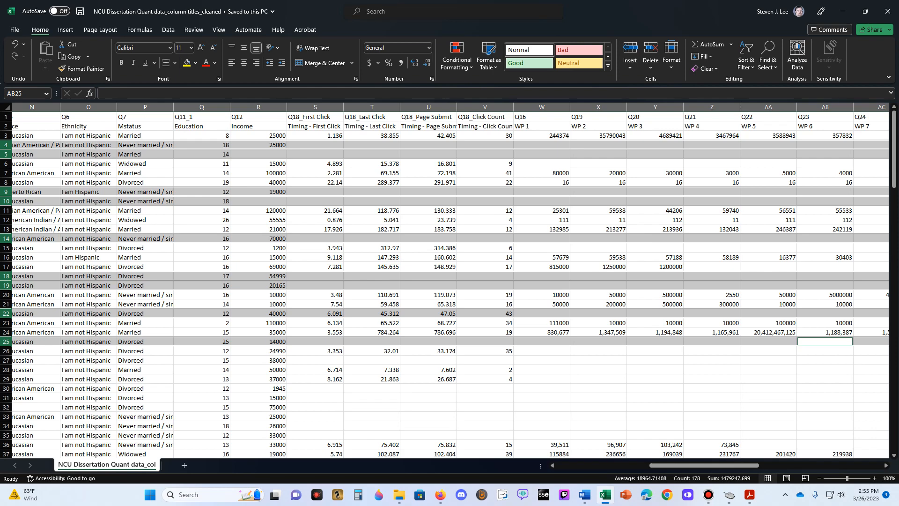
right_click(475, 145)
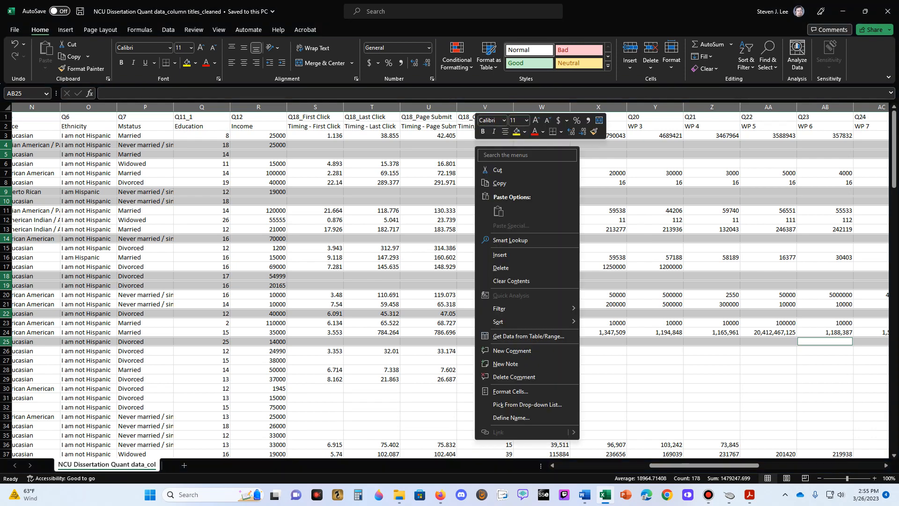
left_click(504, 268)
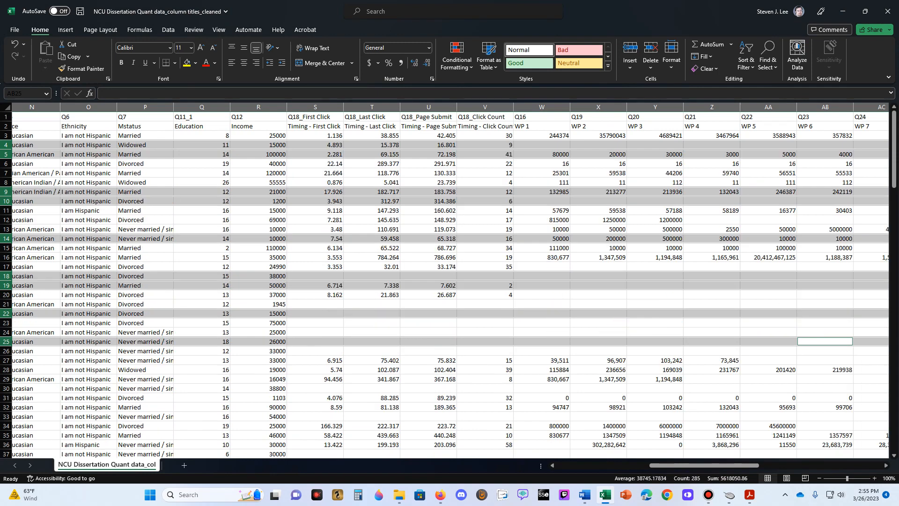
- Check row 18 for responses from WP 1 across to WP 10
left_click(542, 276)
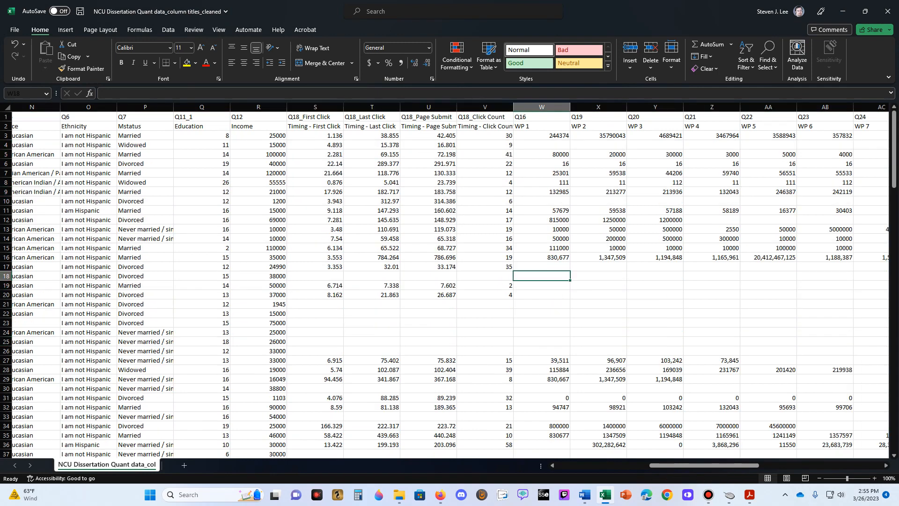
key("Right")
key("Right")
key("Right")
key("Right")
key("Right")
key("Right")
key("Right")
key("Right")
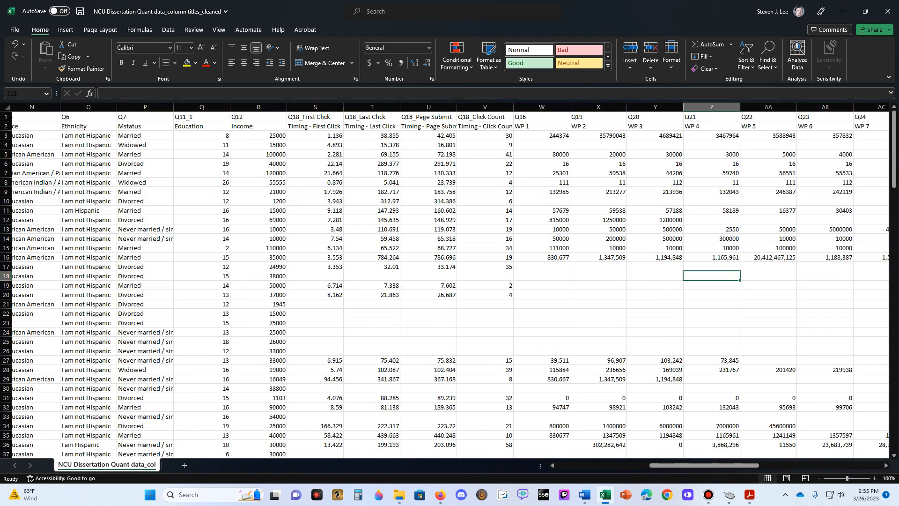
key("Right")
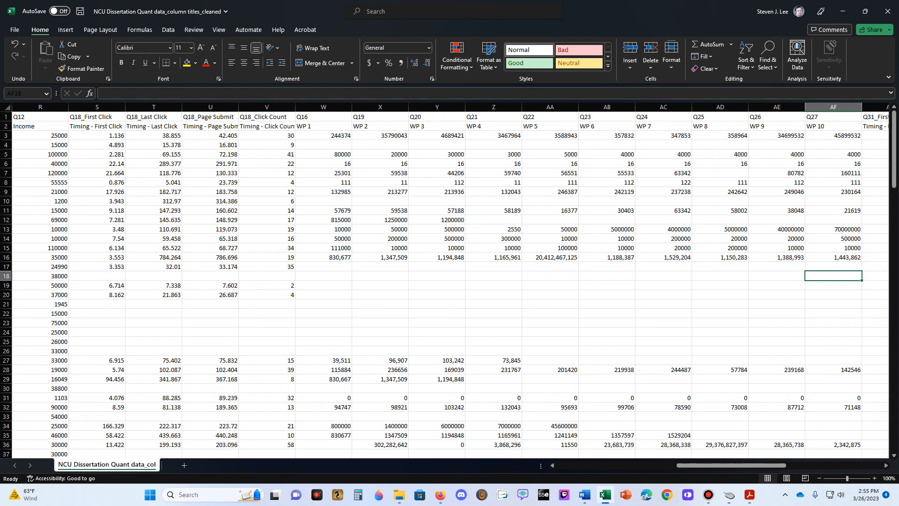
- Check row 17 for responses across the Q31 timing columns and the MP columns up to MP 9
key("Up")
key("Right")
key("Right")
key("Right")
key("Right")
key("Right")
key("Right")
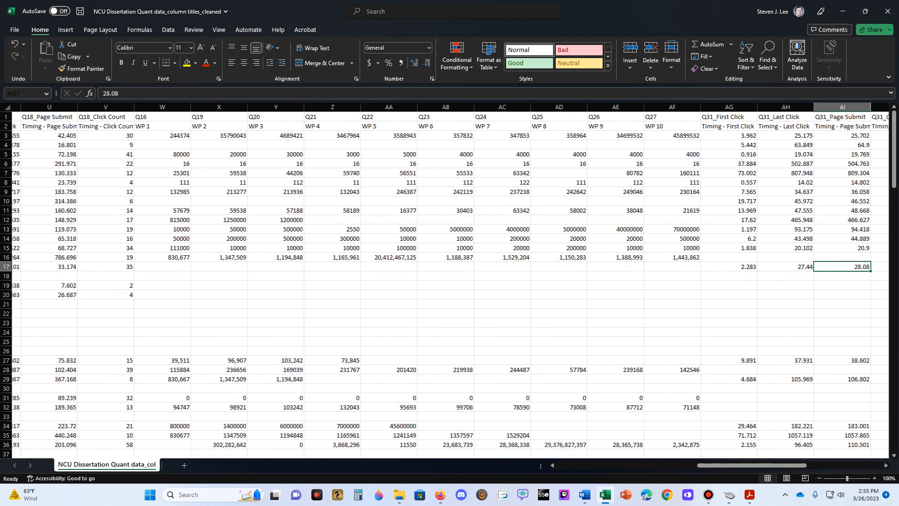
key("Right")
key("Right")
key("Right")
key("Right")
key("Right")
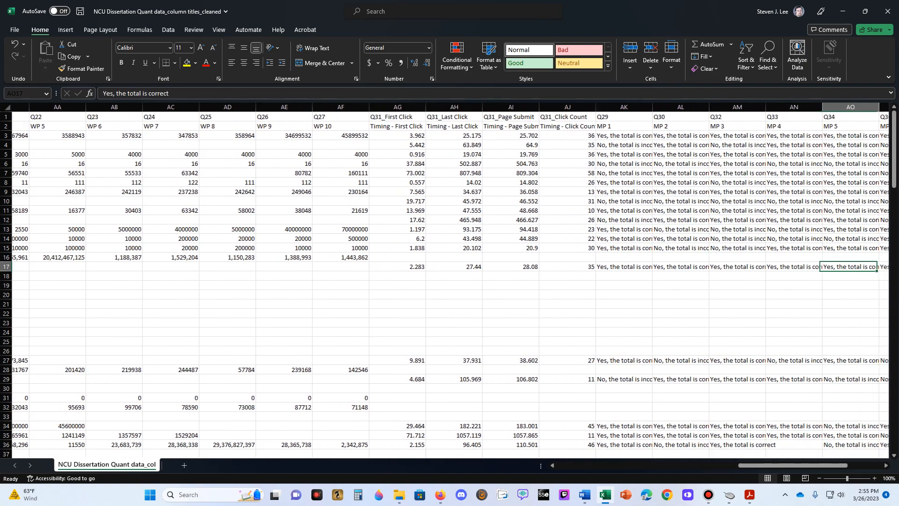
key("Right")
key("Right")
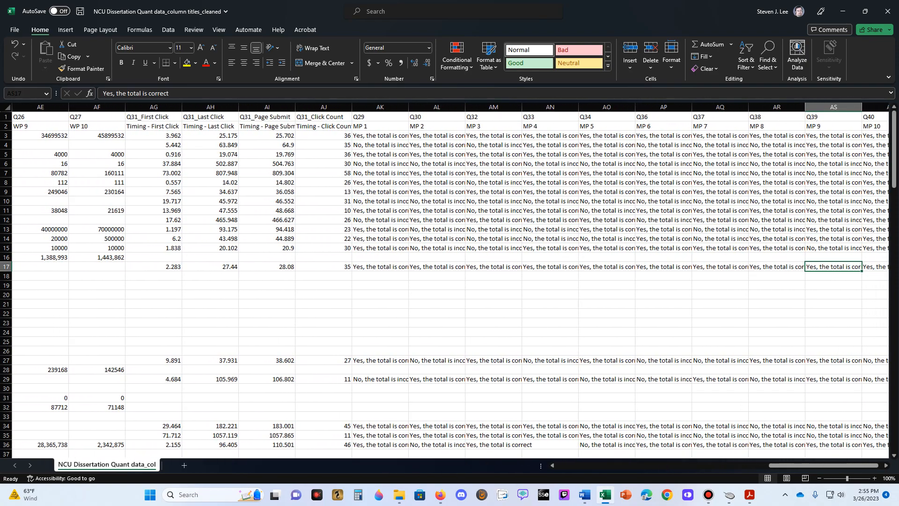
- Check row 18 for responses from MP 9 back through the Q31 timing columns to WP 2
key("Down")
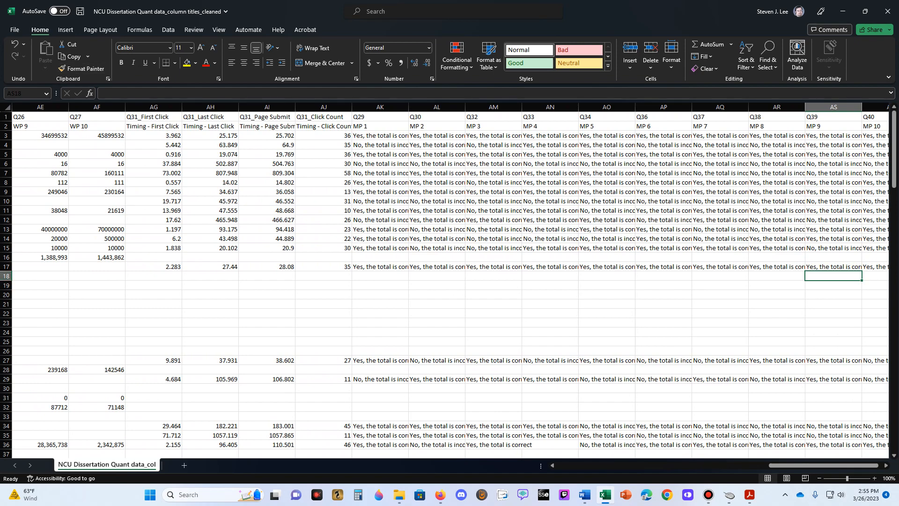
key("Left")
key("Left")
key("Left")
key("Left")
key("Left")
key("Left")
key("Left")
key("Left")
key("Left")
key("Left")
key("Left")
key("Left")
key("Left")
key("Left")
key("Left")
key("Left")
key("Left")
key("Left")
key("Left")
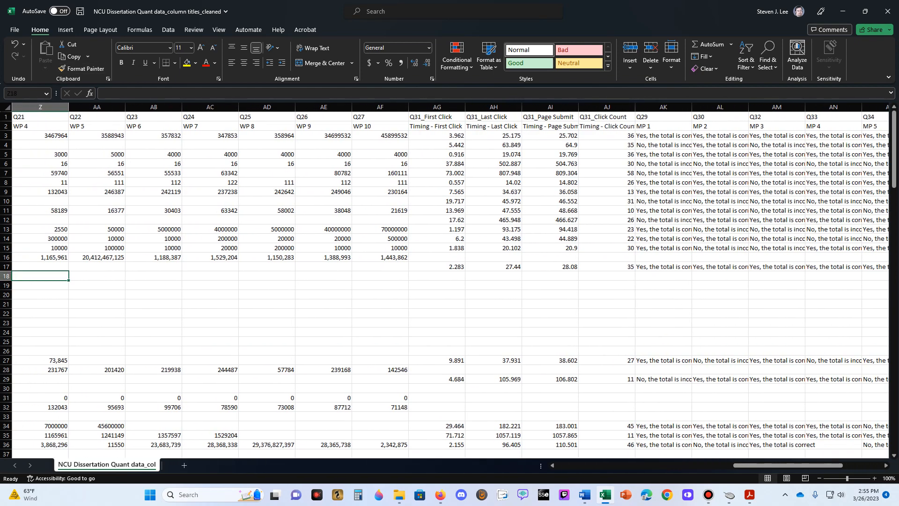
key("Left")
key("Left")
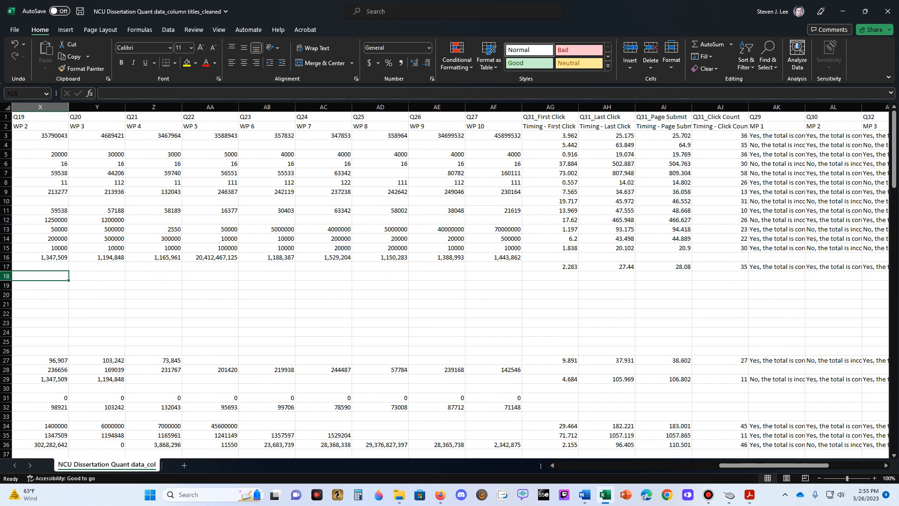
- Delete the consecutive rows 18 to 26 from the dataset
key("shift+space")
key("shift+Down")
key("shift+Down")
key("shift+Down")
key("shift+Down")
key("shift+Down")
key("shift+Down")
key("shift+Down")
key("shift+Down")
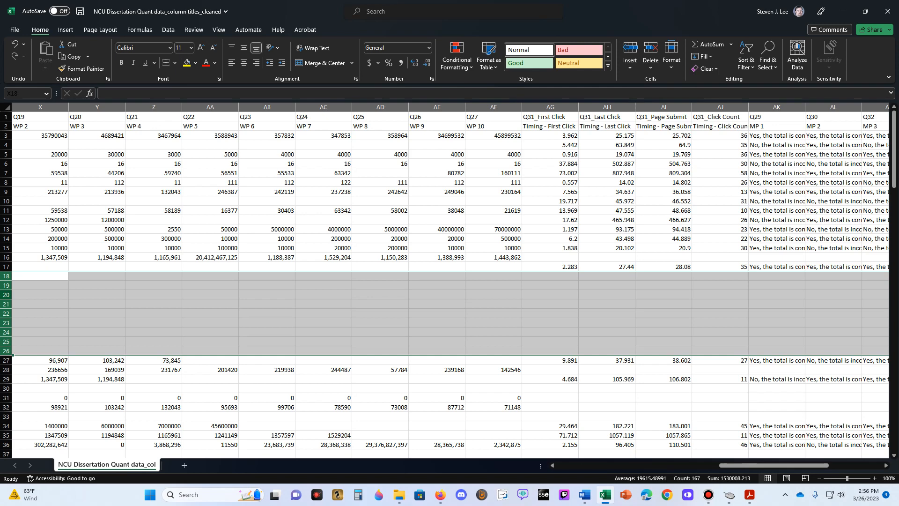
right_click(6, 296)
left_click(37, 404)
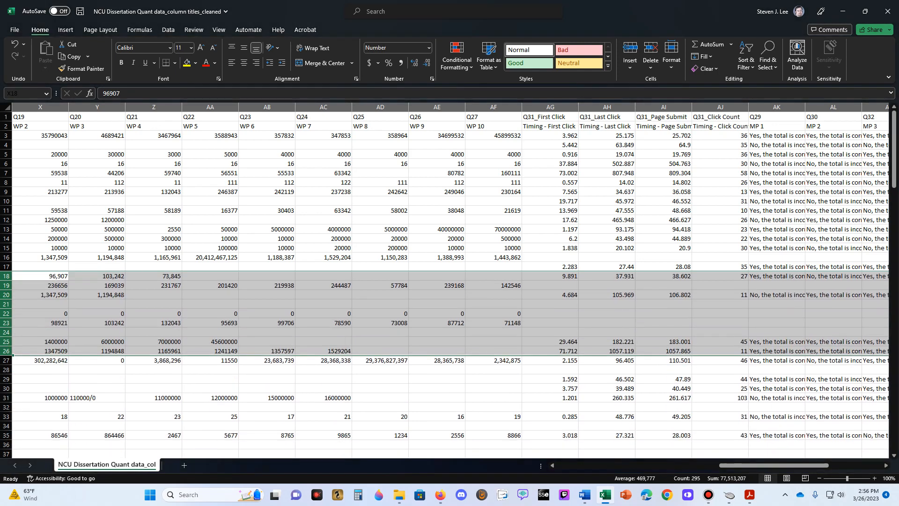
- Delete row 21, the record without WP, Q31 timing or MP responses
left_click(5, 304)
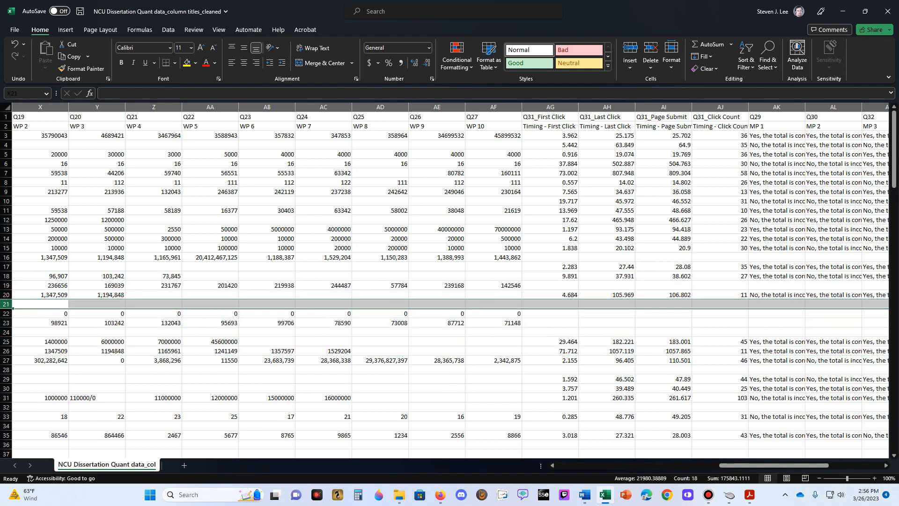
right_click(8, 305)
left_click(37, 229)
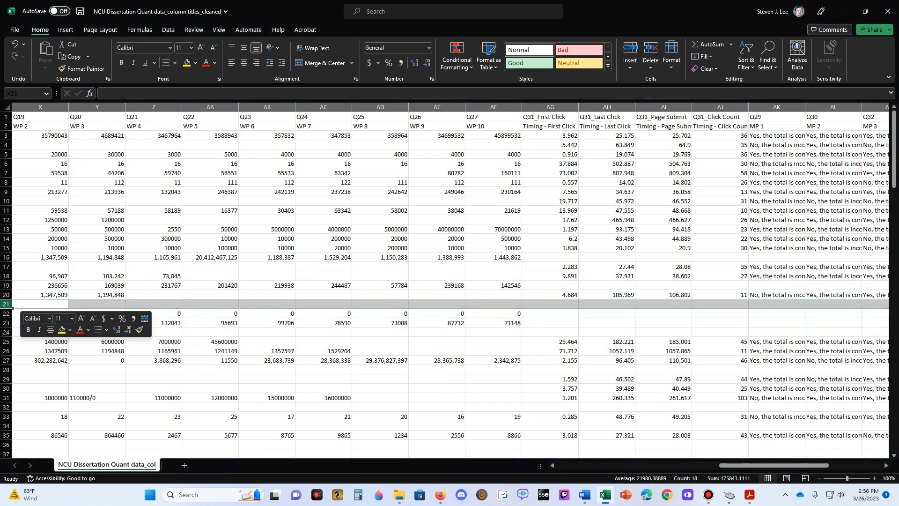
- Delete rows 23, 27, 31, 33, 35–36, 38–40, 42–44, 46, 49–52, 54–56 and 59–60 from the dataset together
left_click(6, 314)
left_click(6, 323)
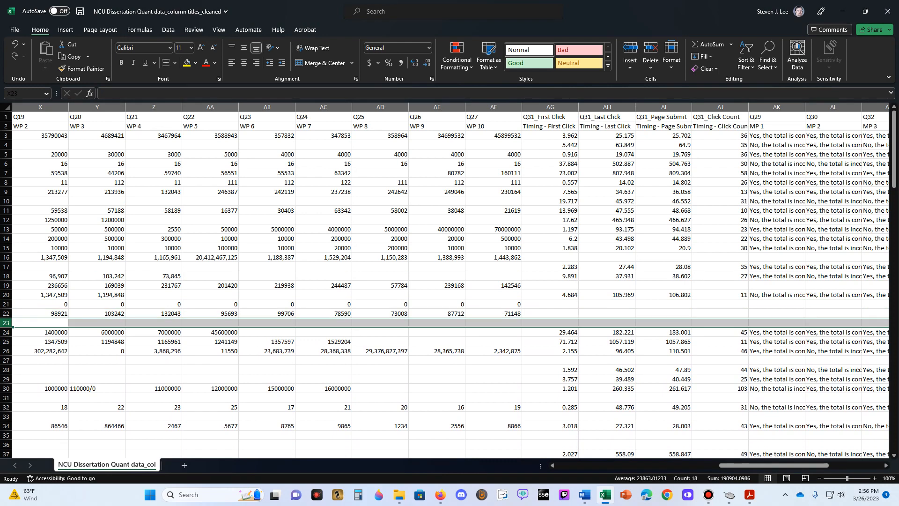
left_click(7, 361, "ctrl")
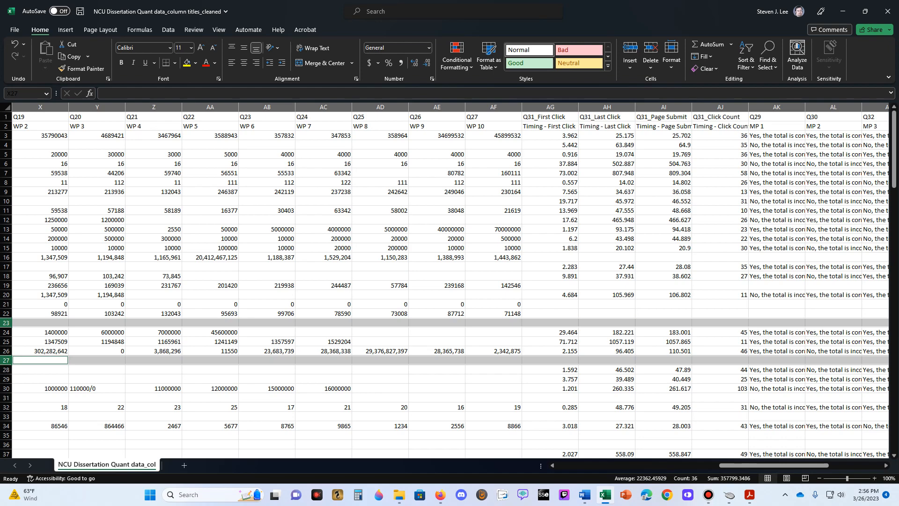
left_click(6, 398, "ctrl")
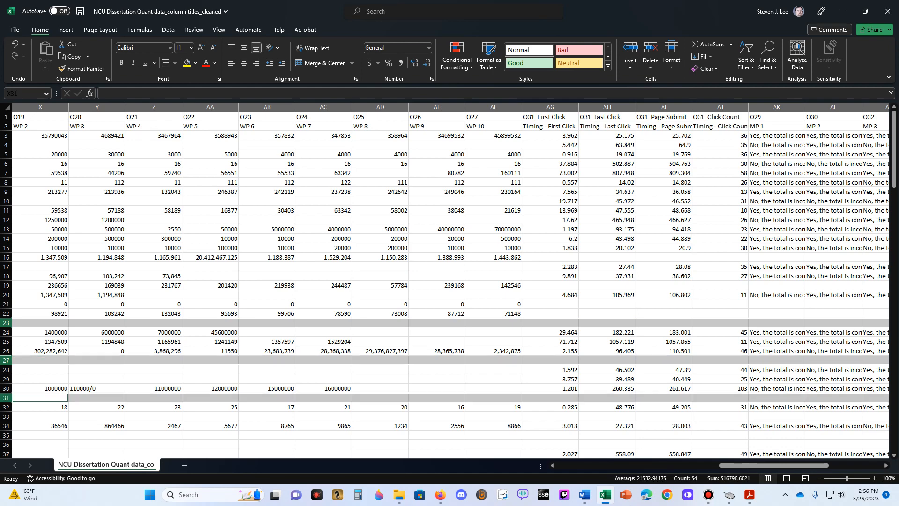
scroll(6, 398, "down", 5)
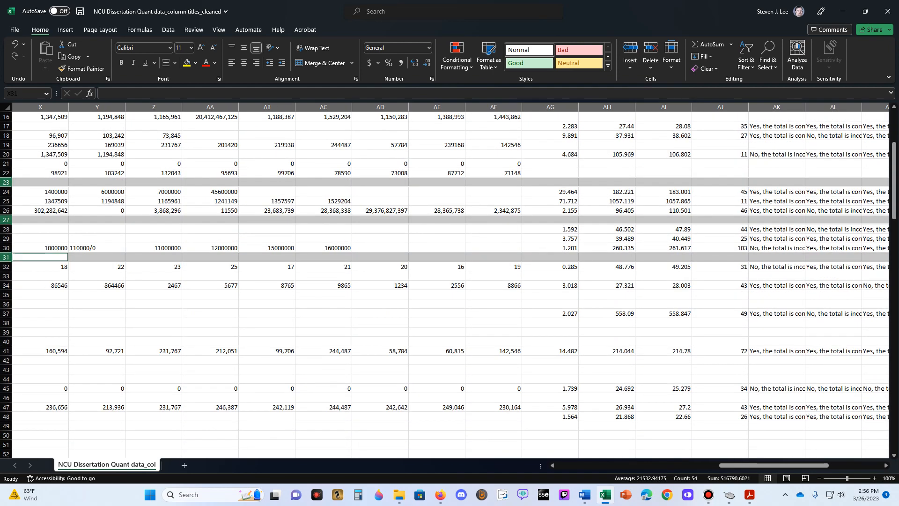
left_click(6, 275, "ctrl")
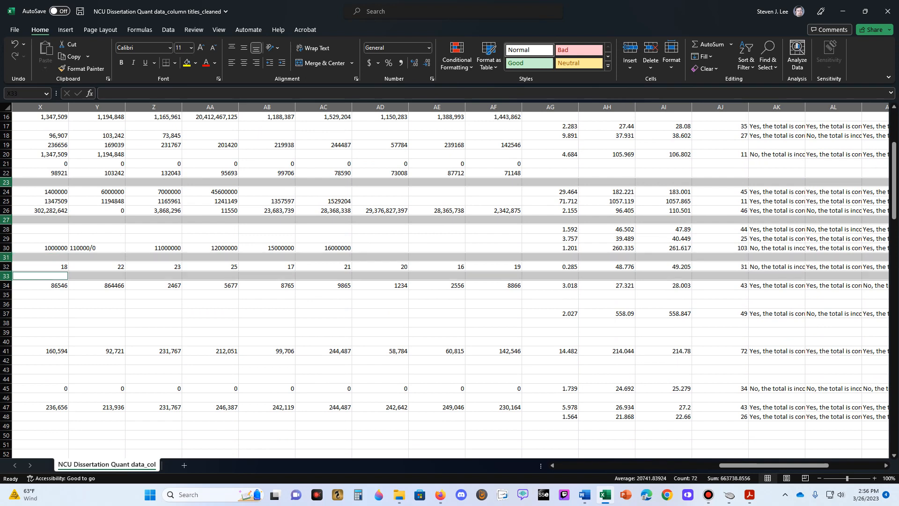
left_click_drag(6, 294, 6, 304)
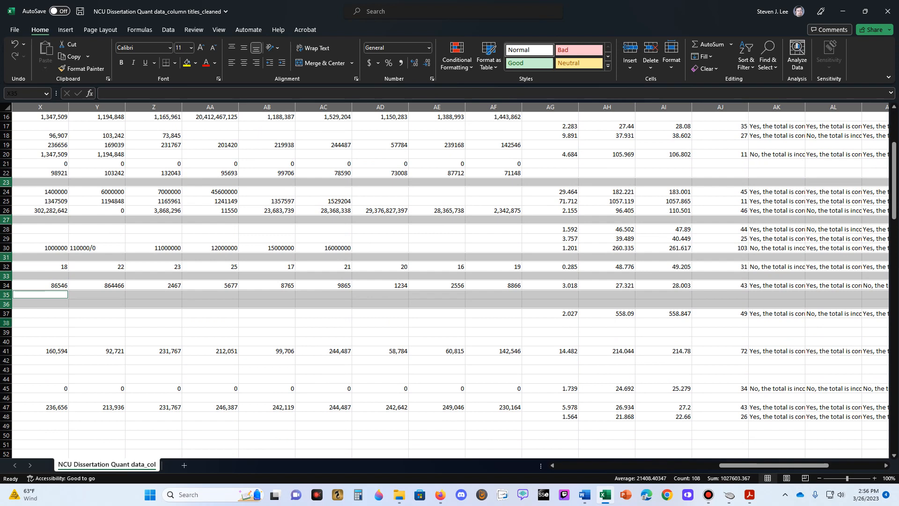
left_click_drag(6, 323, 6, 379)
left_click(6, 397, "ctrl")
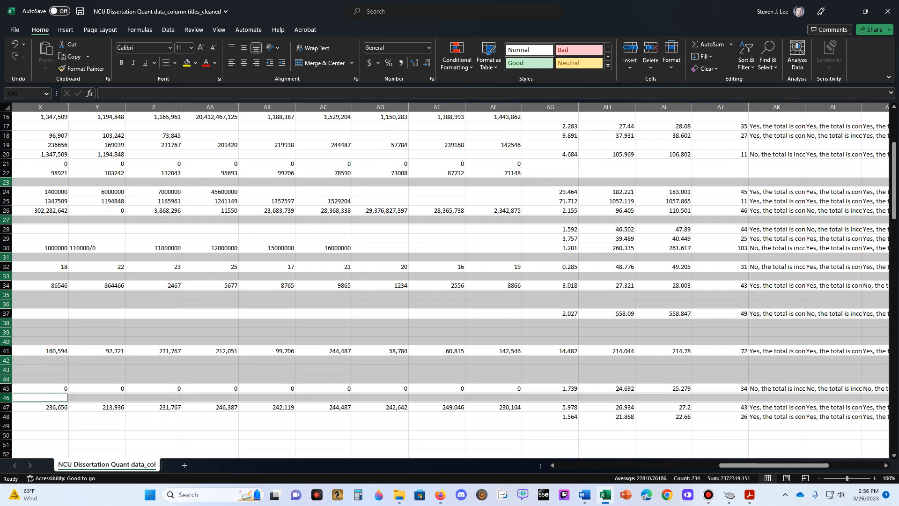
scroll(450, 281, "down", 5)
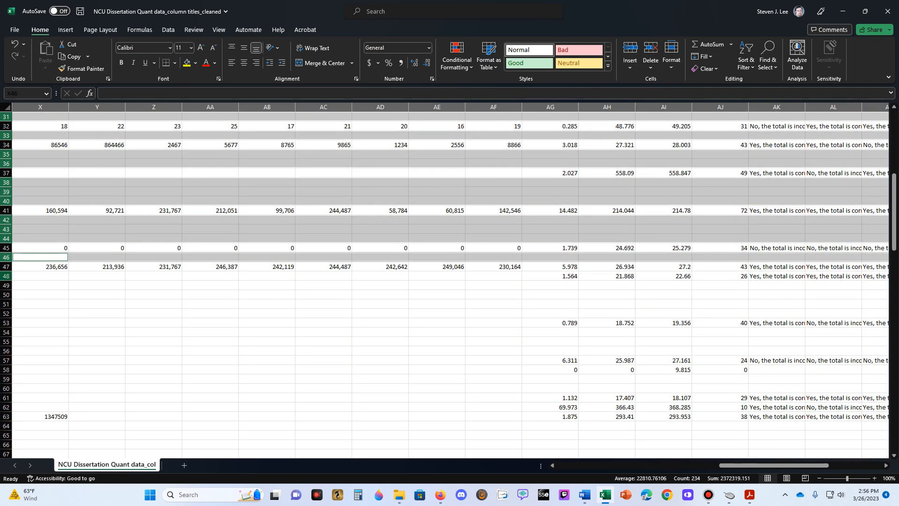
left_click(7, 276, "ctrl")
left_click(7, 276, "ctrl")
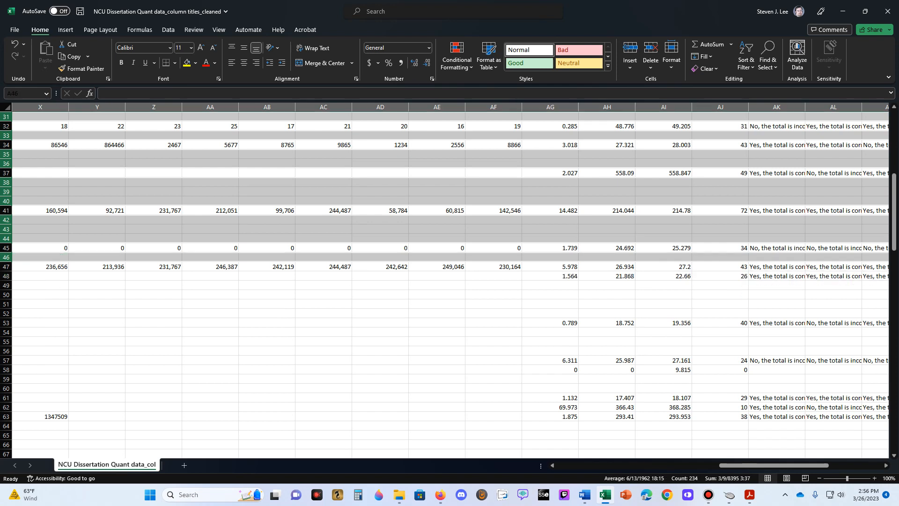
left_click_drag(7, 285, 6, 314)
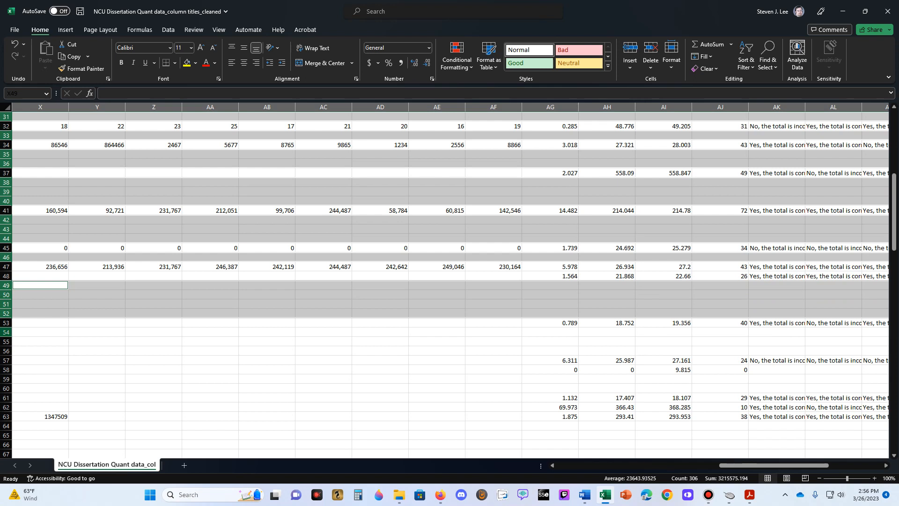
left_click_drag(6, 332, 6, 388)
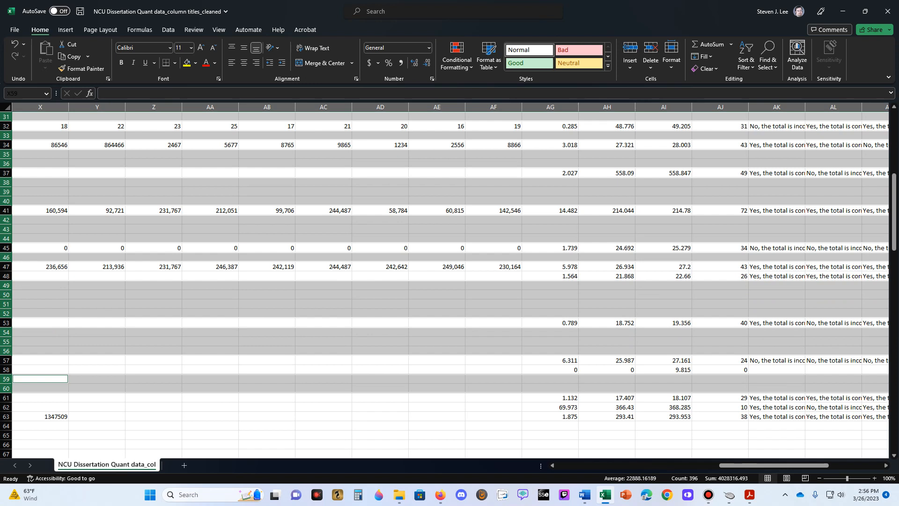
right_click(306, 295)
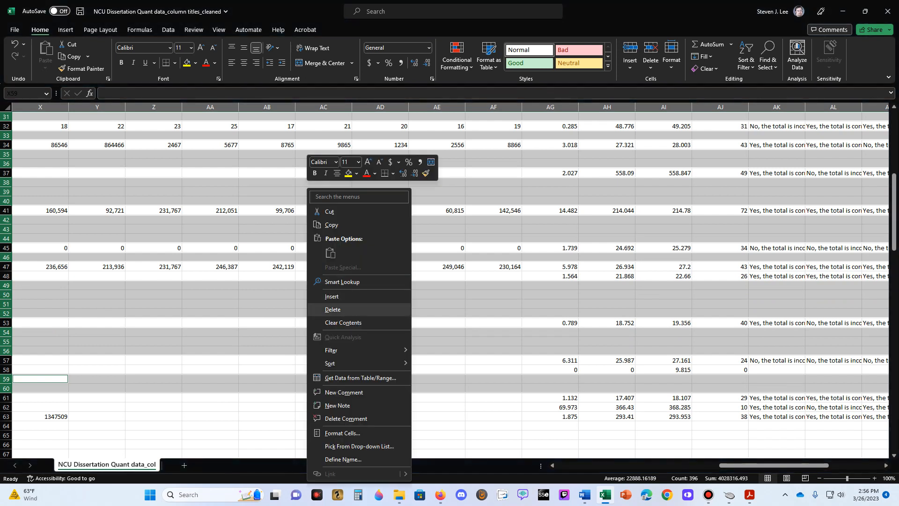
left_click(325, 309)
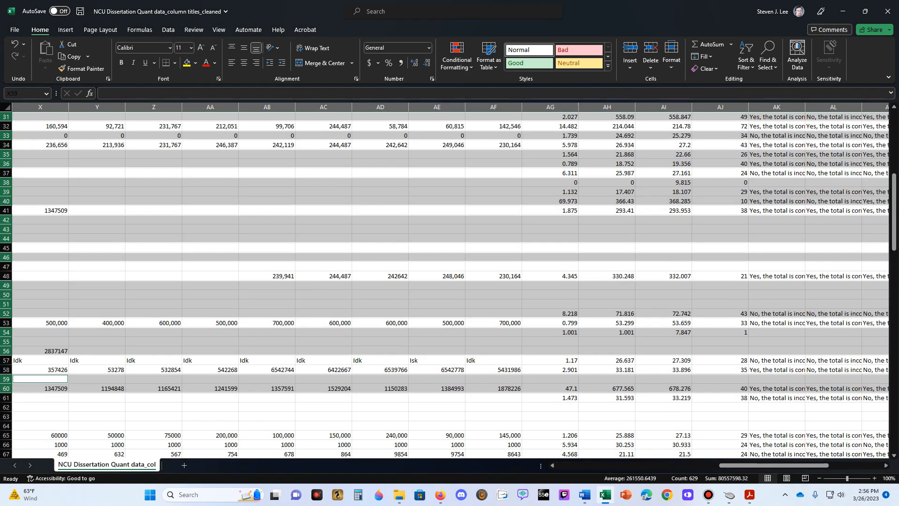
- Delete rows 42–47, 49–51, 55, 59 and 62–64, the records without WP, timing or MP responses, from the dataset together
left_click(267, 229)
scroll(267, 229, "up", 5)
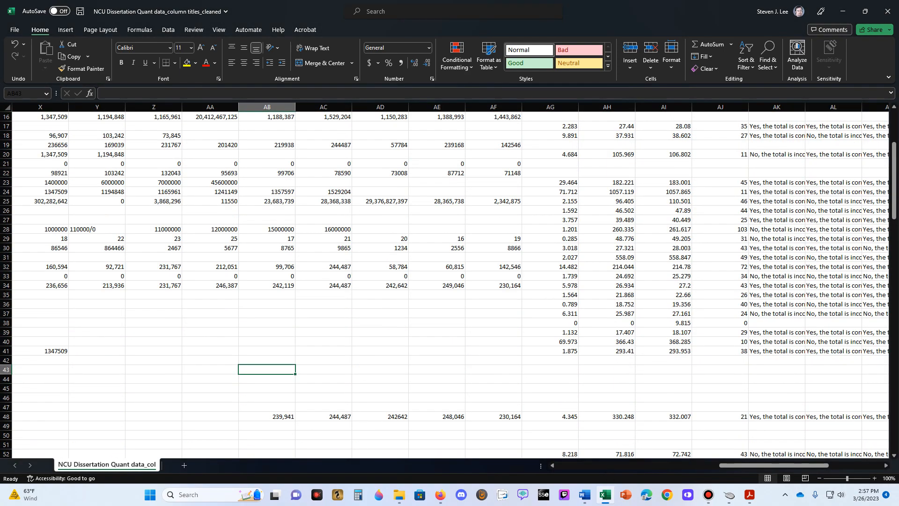
scroll(445, 281, "down", 5)
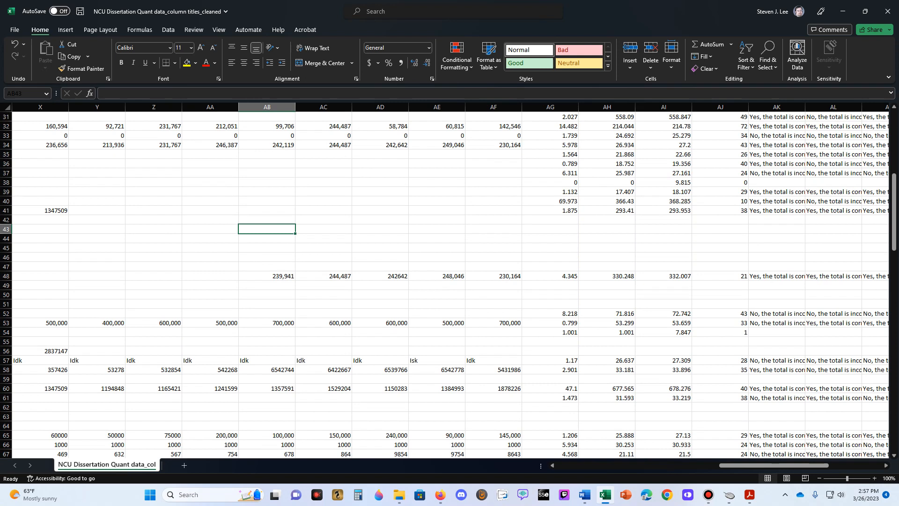
left_click(6, 220)
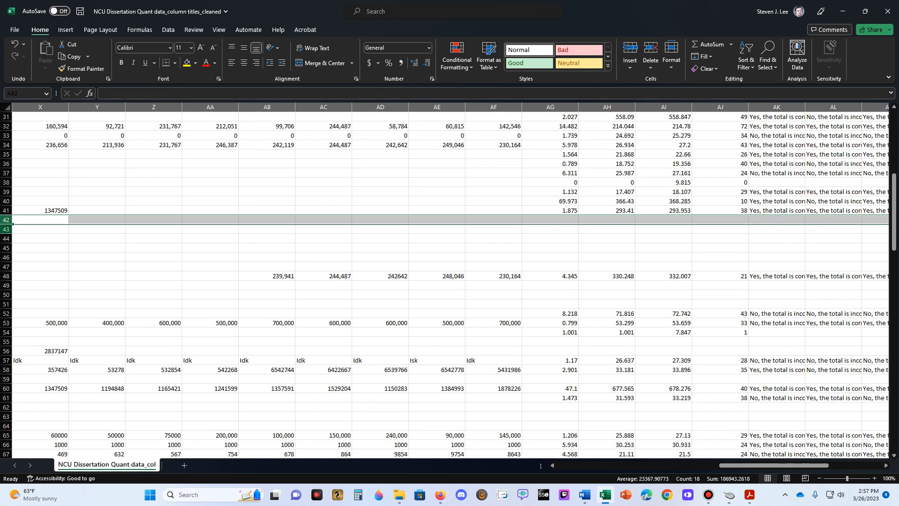
left_click_drag(6, 229, 6, 266)
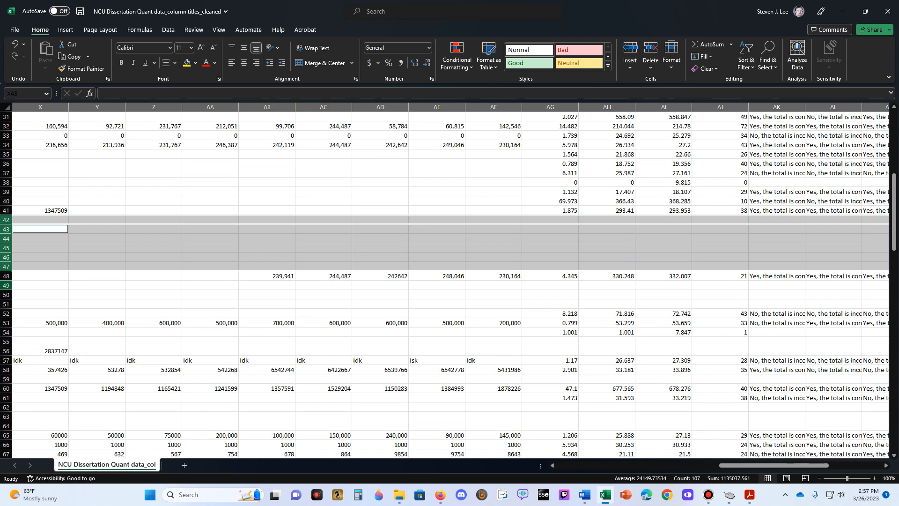
left_click(6, 286, "ctrl")
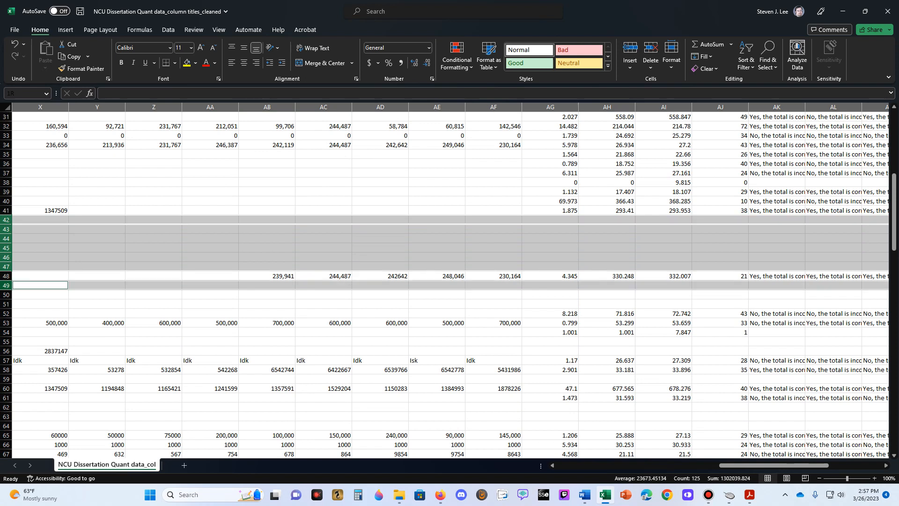
left_click_drag(6, 285, 6, 305)
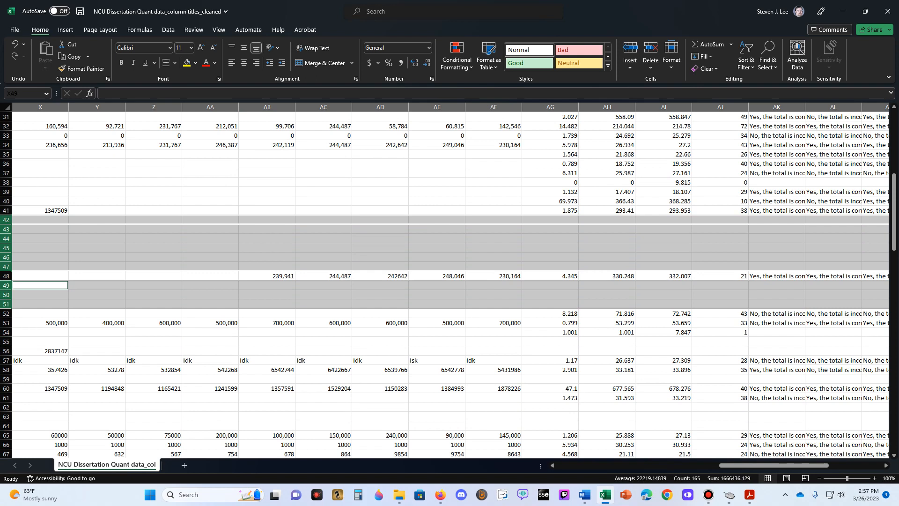
left_click(7, 341, "ctrl")
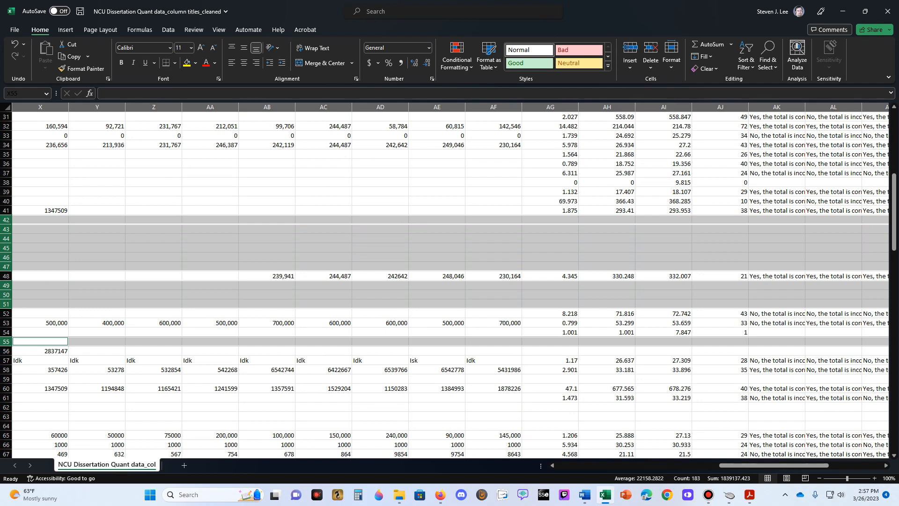
left_click(6, 379, "ctrl")
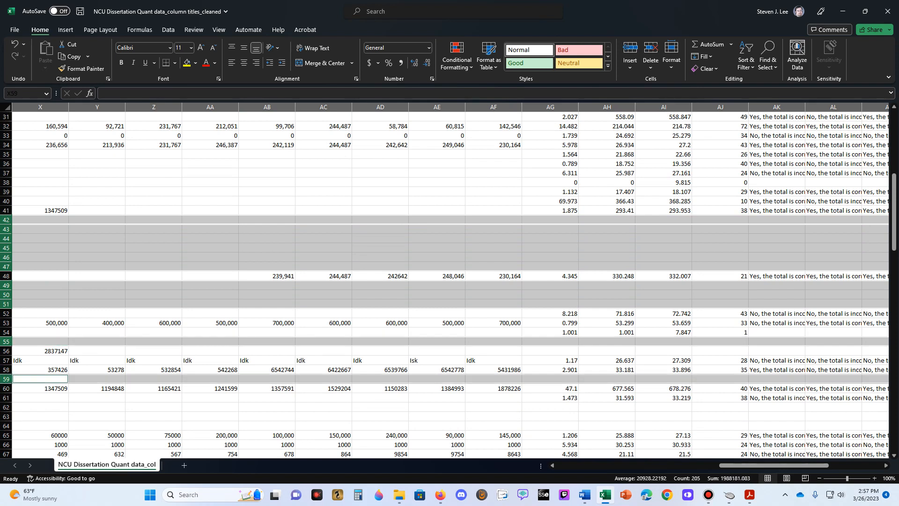
left_click_drag(6, 407, 6, 426)
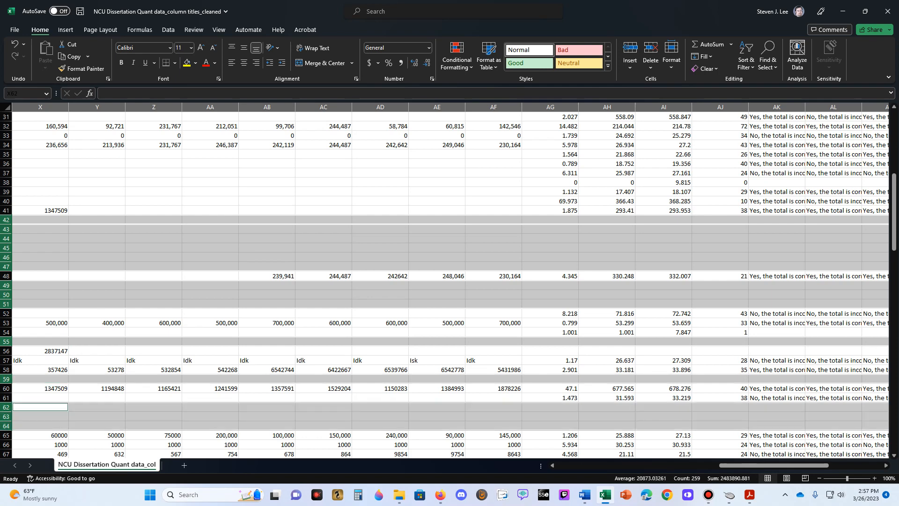
right_click(491, 416)
left_click(515, 309)
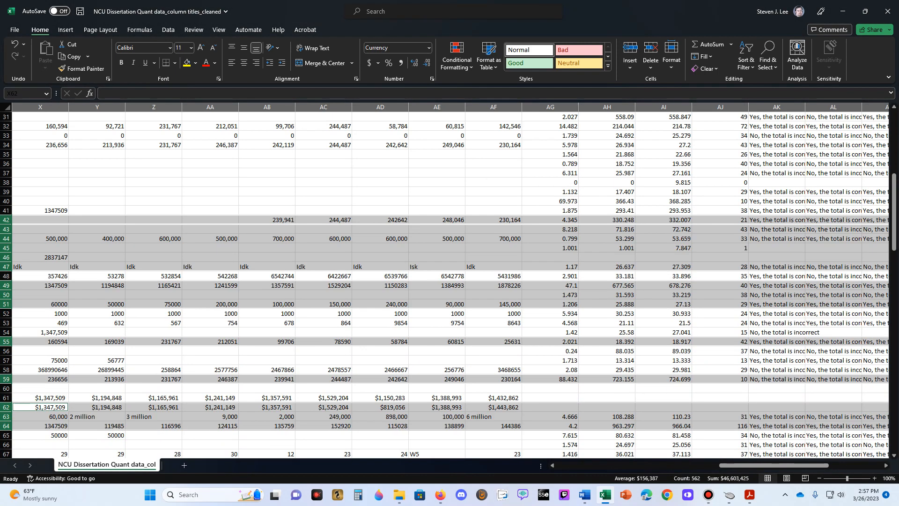
- Try to delete rows 60 and 68, which lack WP, timing and MP responses, in one operation
left_click(380, 248)
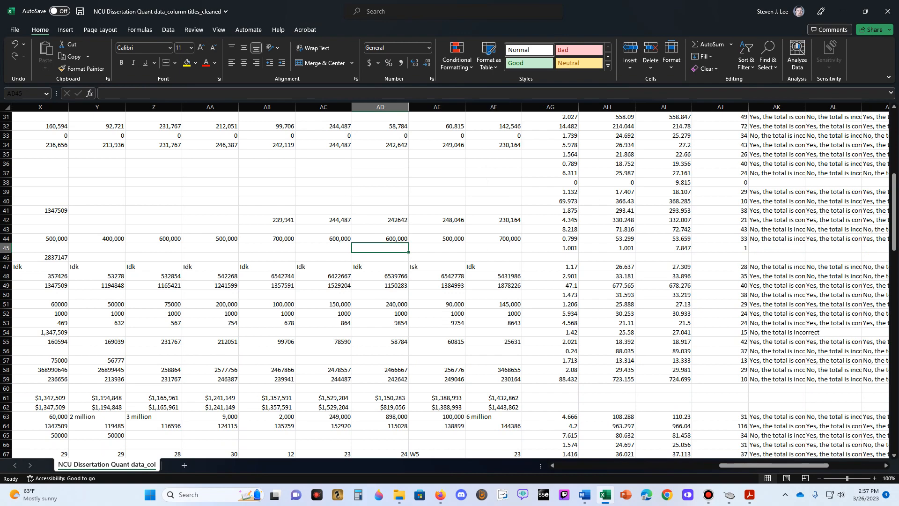
scroll(450, 281, "up", 10)
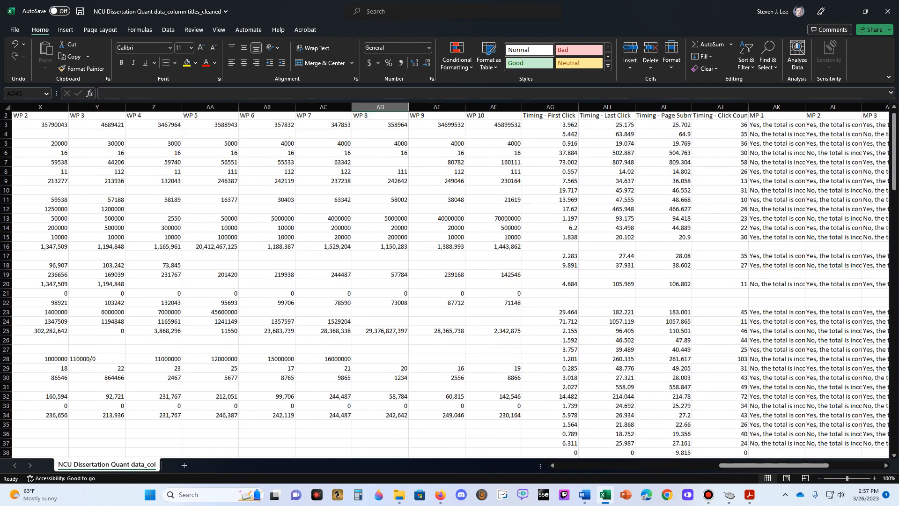
scroll(449, 281, "down", 11)
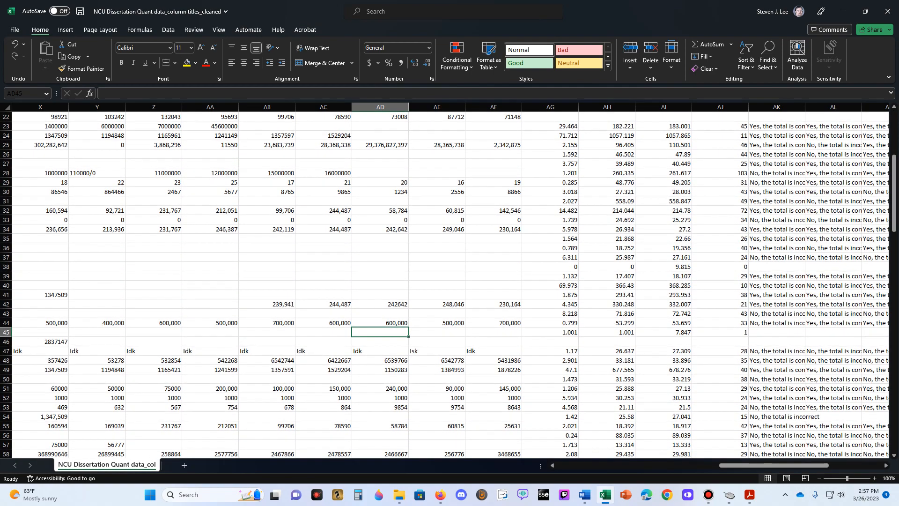
scroll(449, 281, "down", 3)
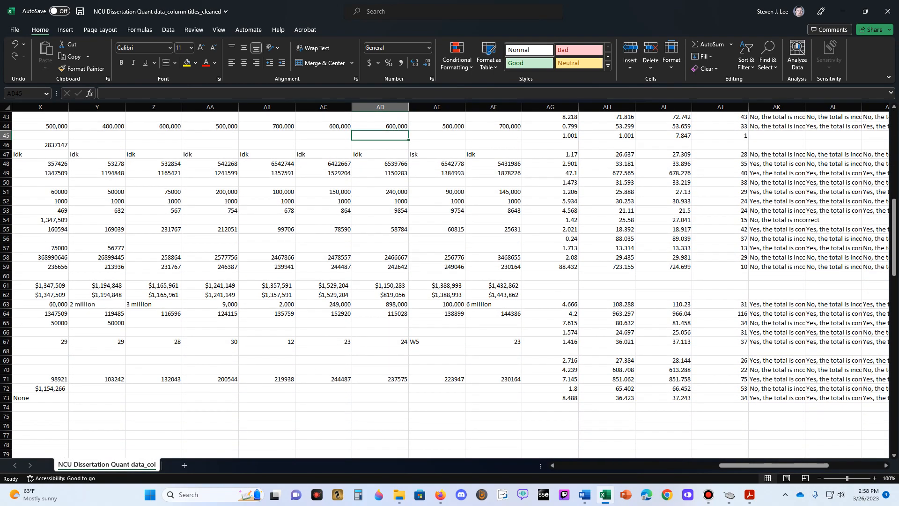
left_click(6, 276)
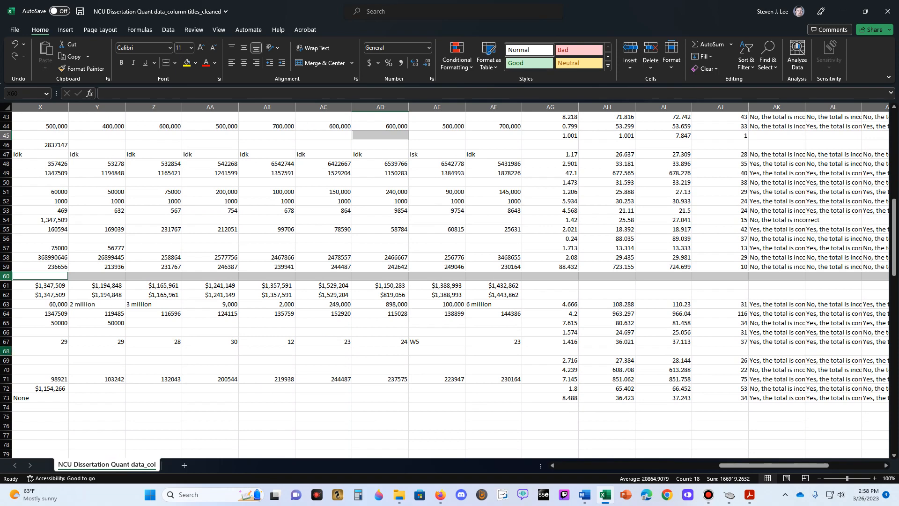
left_click(6, 351, "ctrl")
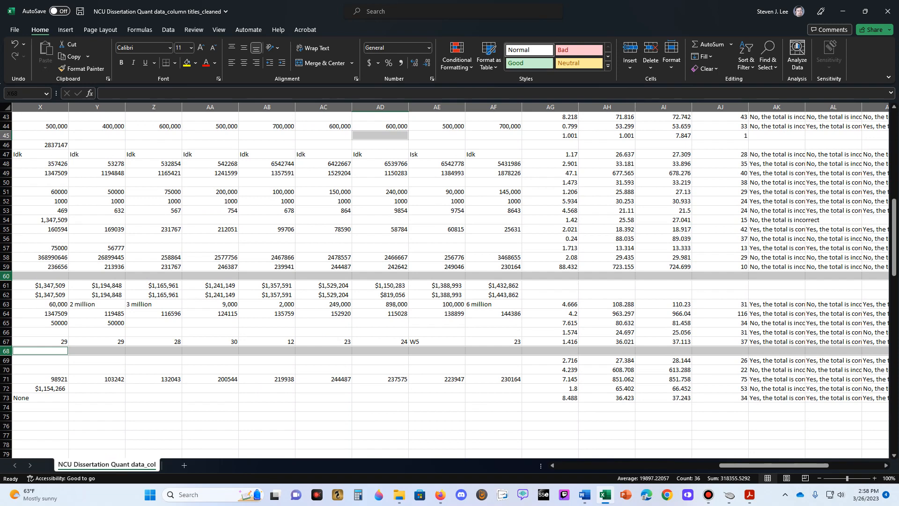
right_click(458, 276)
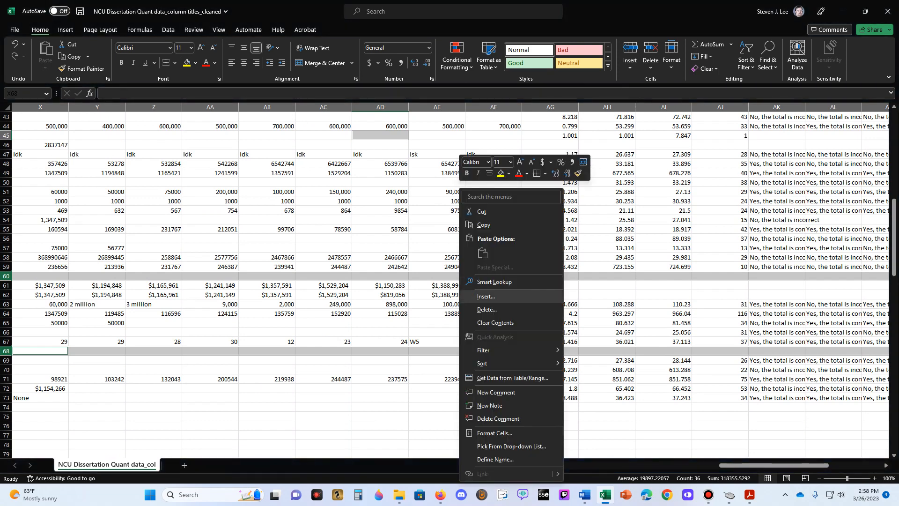
left_click(487, 310)
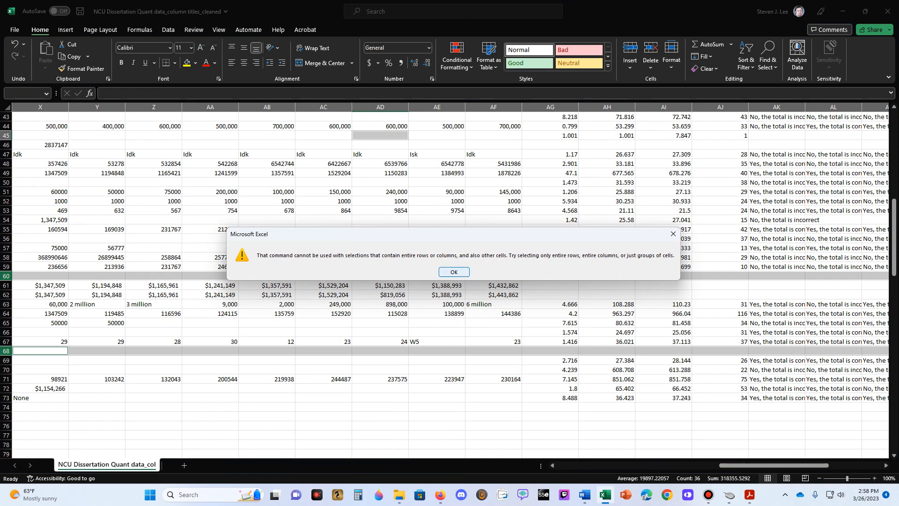
left_click(453, 272)
left_click(380, 276)
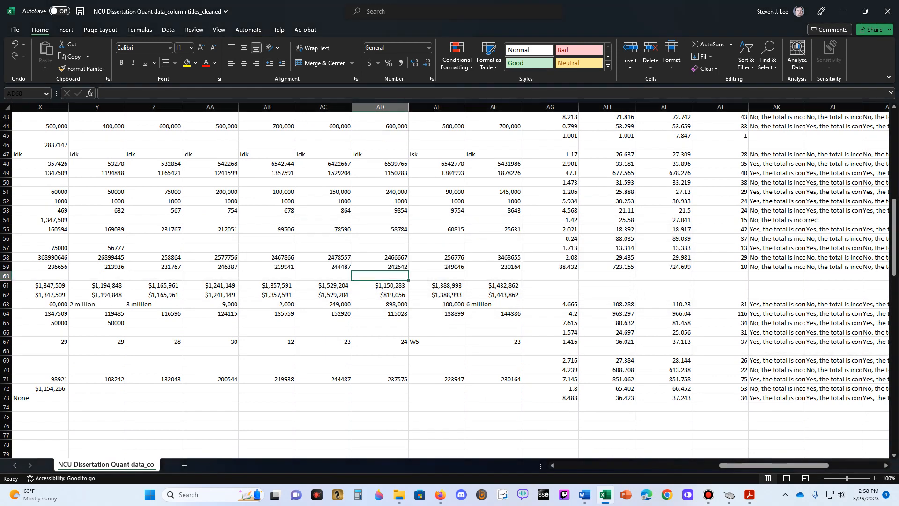
- Delete row 60 and, once the rows have moved up, row 67, both without WP, timing or MP responses
left_click(5, 276)
right_click(6, 276)
left_click(33, 384)
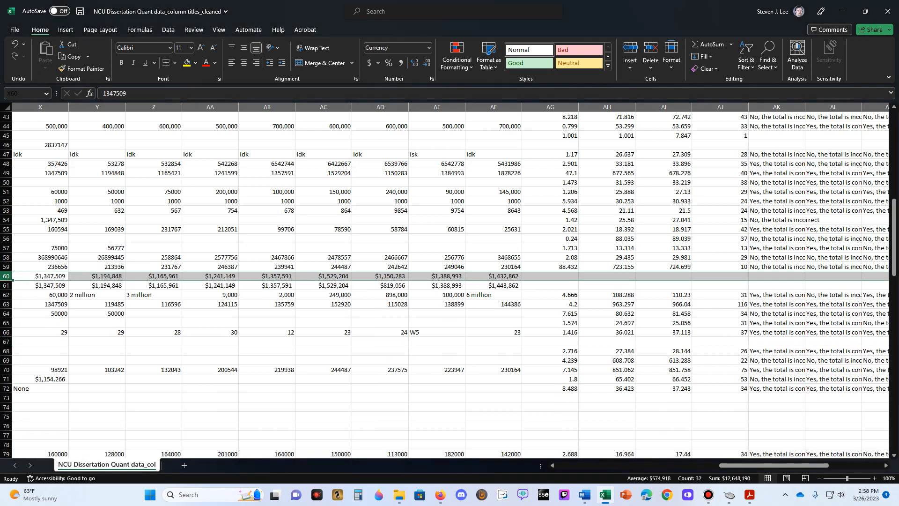
left_click(6, 342)
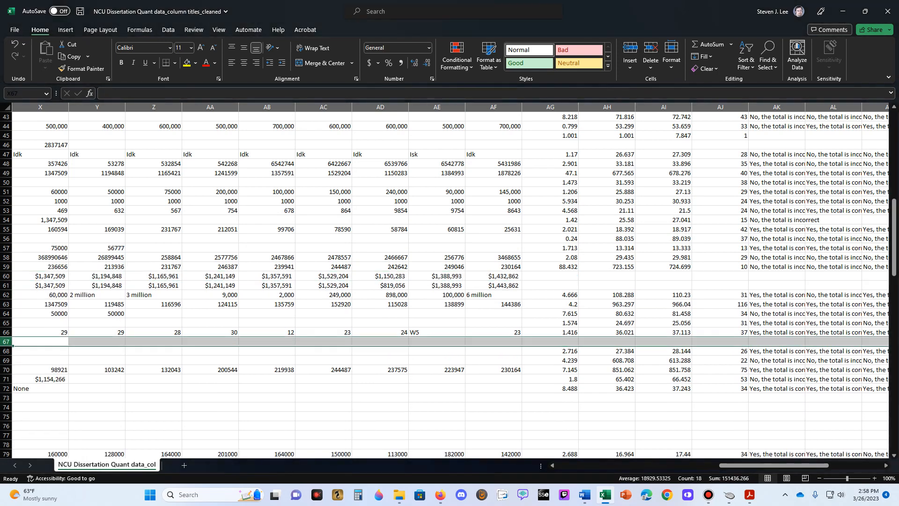
right_click(312, 342)
left_click(332, 266)
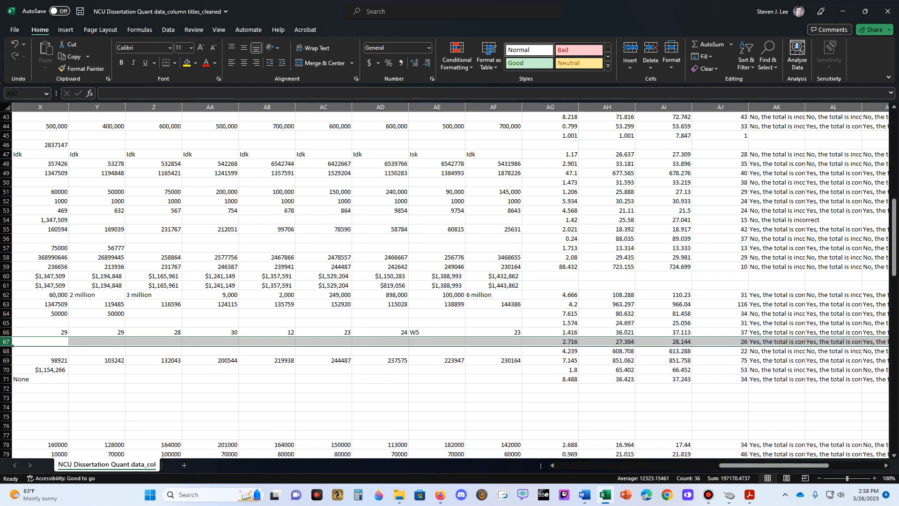
- Try freezing the panes with cell Z60 selected, and unfreeze them again
left_click(154, 276)
scroll(154, 276, "down", 5)
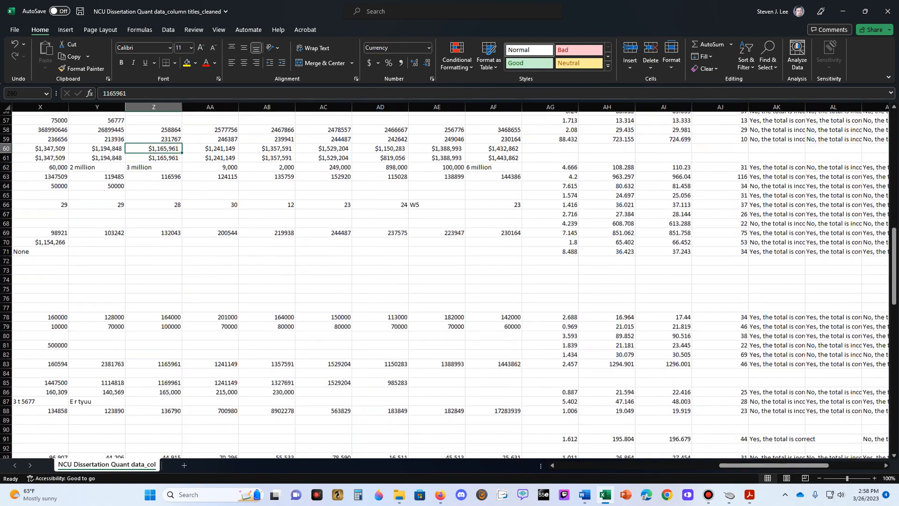
scroll(445, 281, "up", 19)
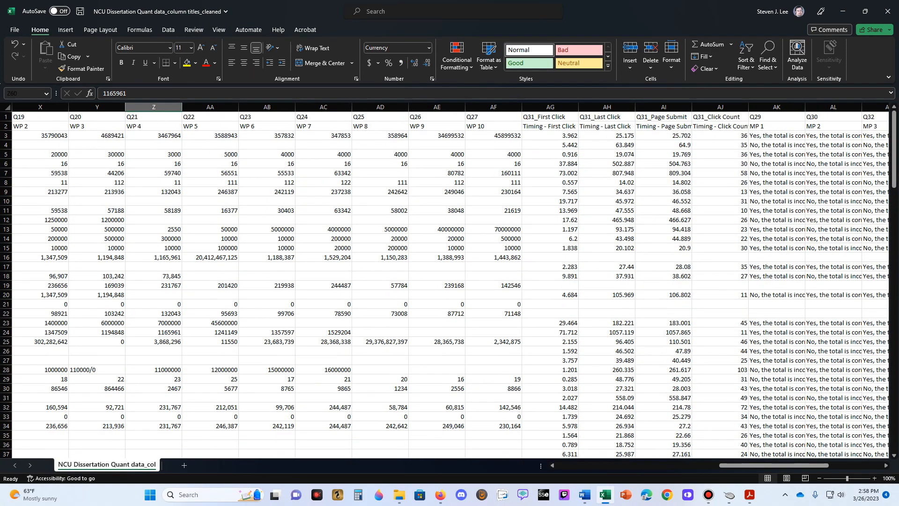
left_click(219, 29)
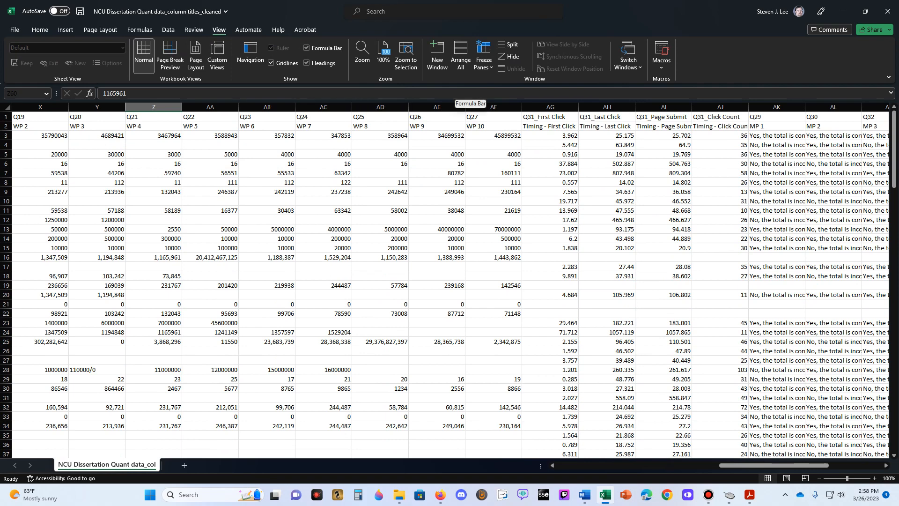
left_click(484, 59)
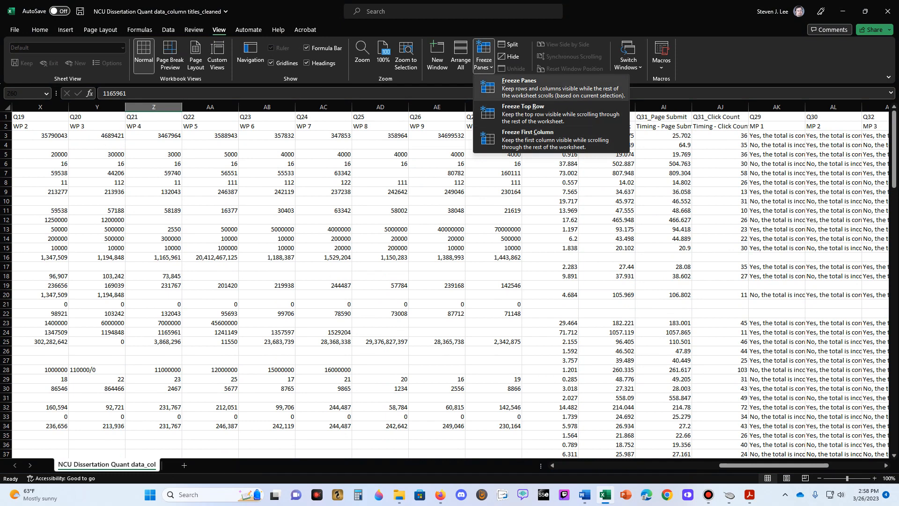
left_click(539, 88)
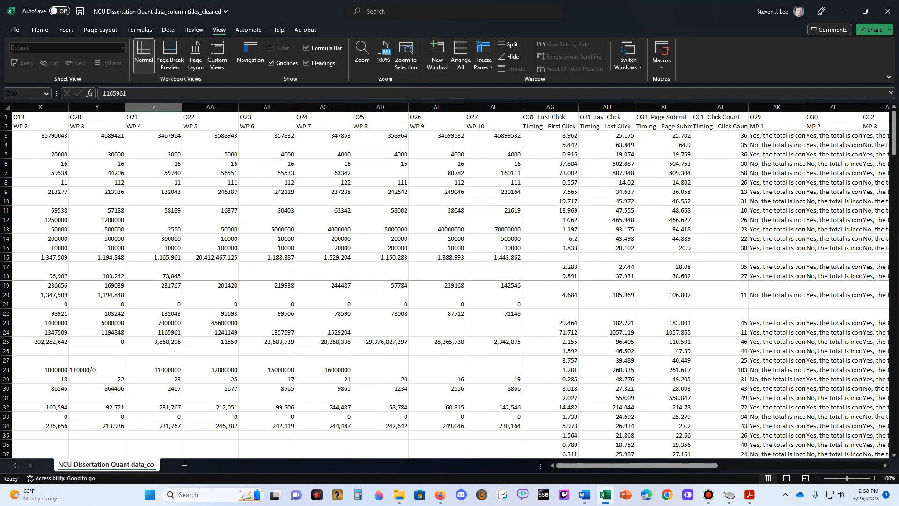
left_click(483, 58)
left_click(539, 88)
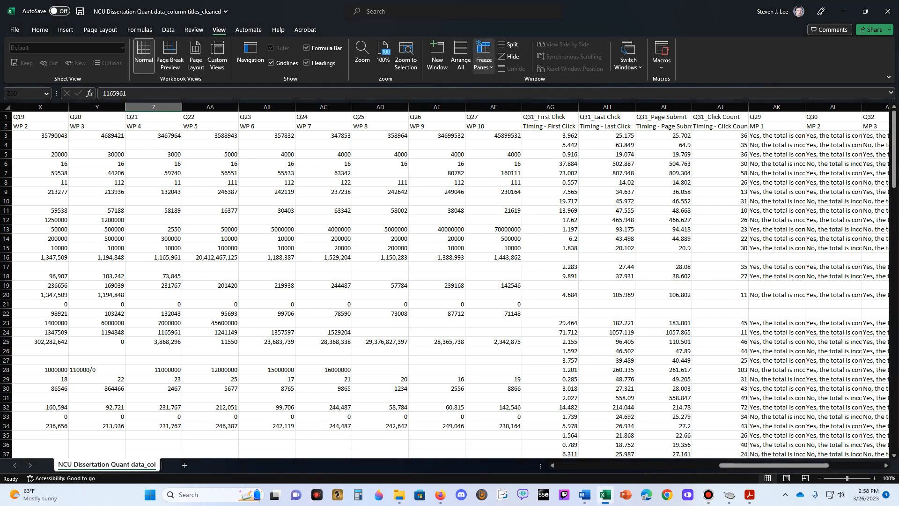
- Freeze the top row of the worksheet to keep the question codes in view
left_click(484, 59)
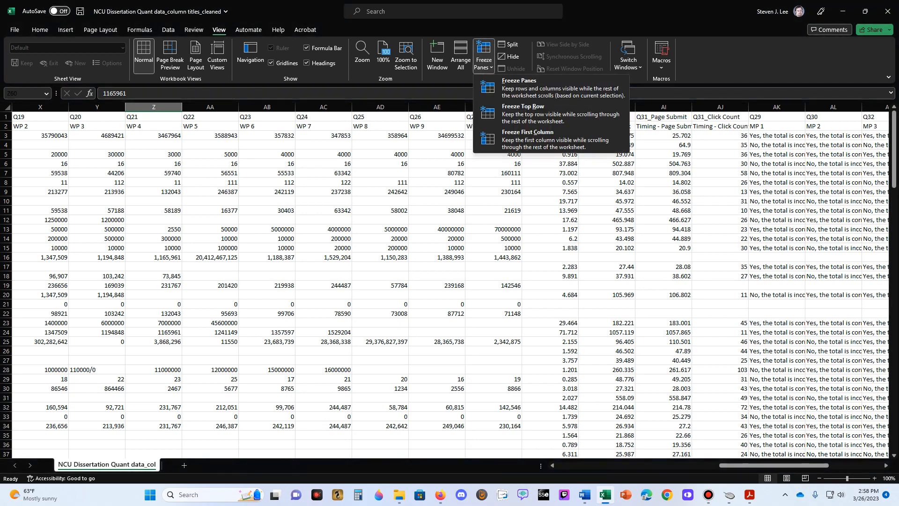
left_click(484, 58)
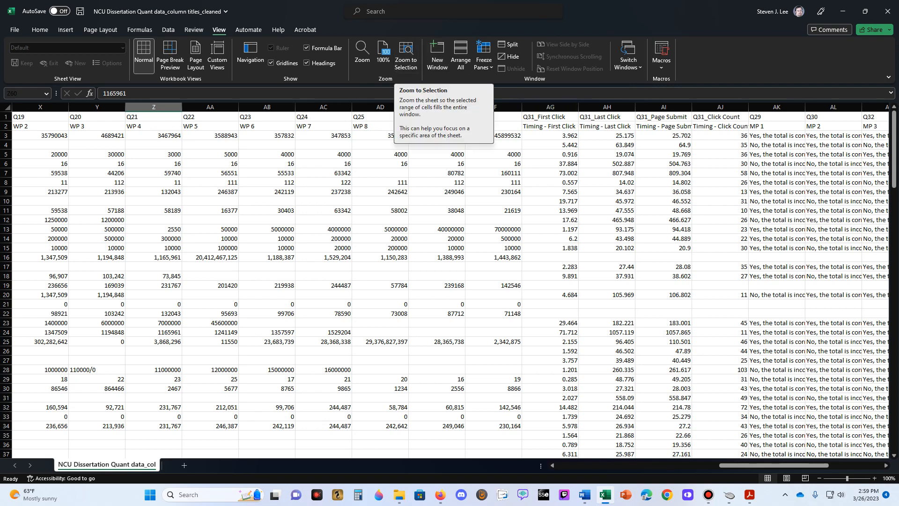
left_click(484, 58)
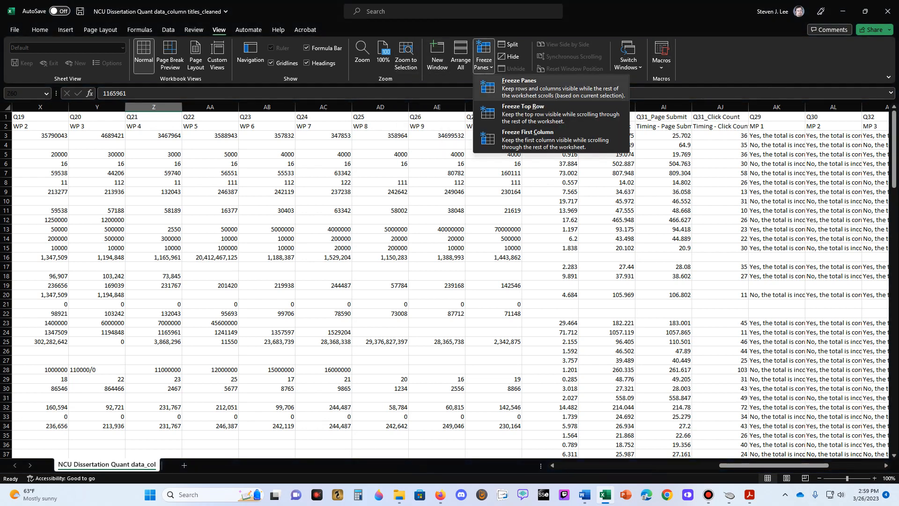
left_click(523, 110)
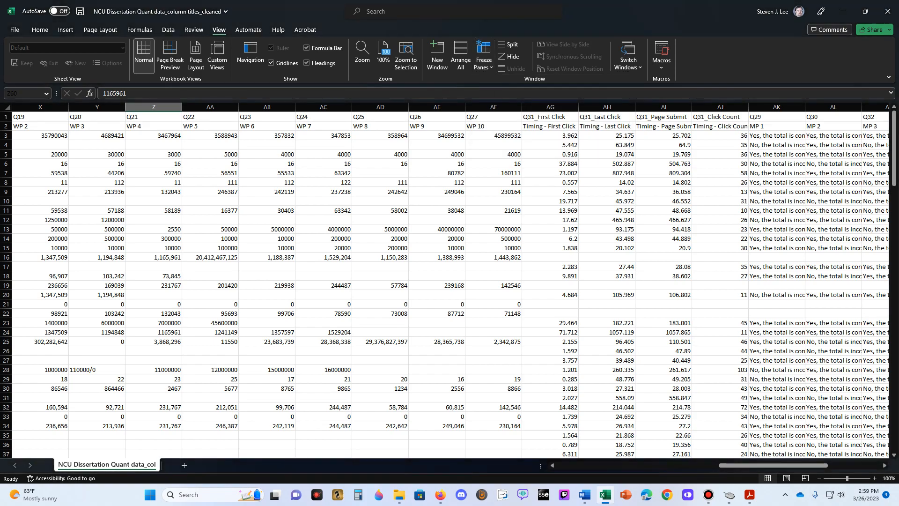
- Delete rows 72 to 77, the block of respondents without WP, timing or MP responses
scroll(449, 281, "down", 3)
scroll(449, 281, "down", 11)
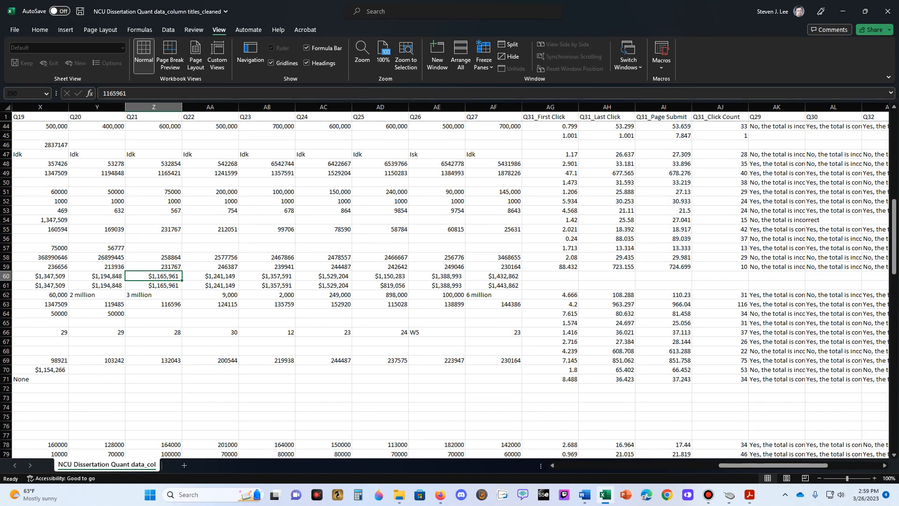
scroll(450, 281, "down", 5)
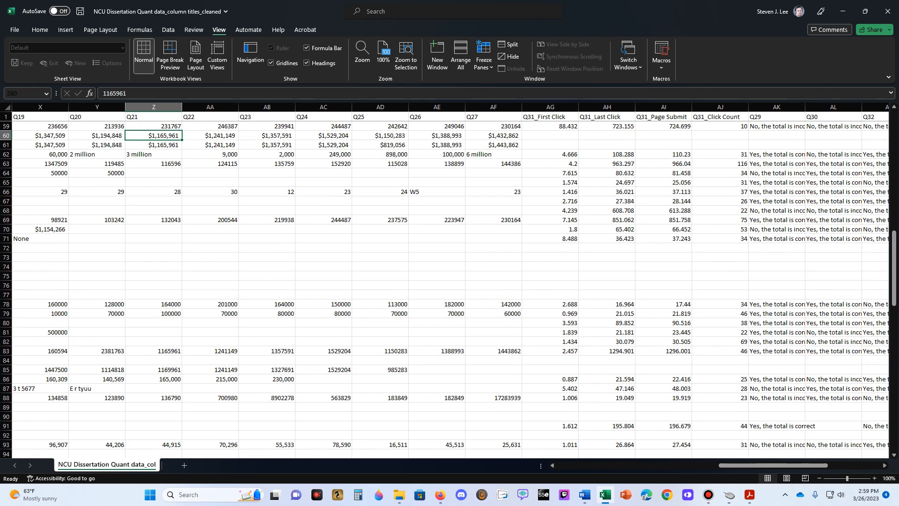
left_click_drag(7, 248, 6, 295)
right_click(6, 283)
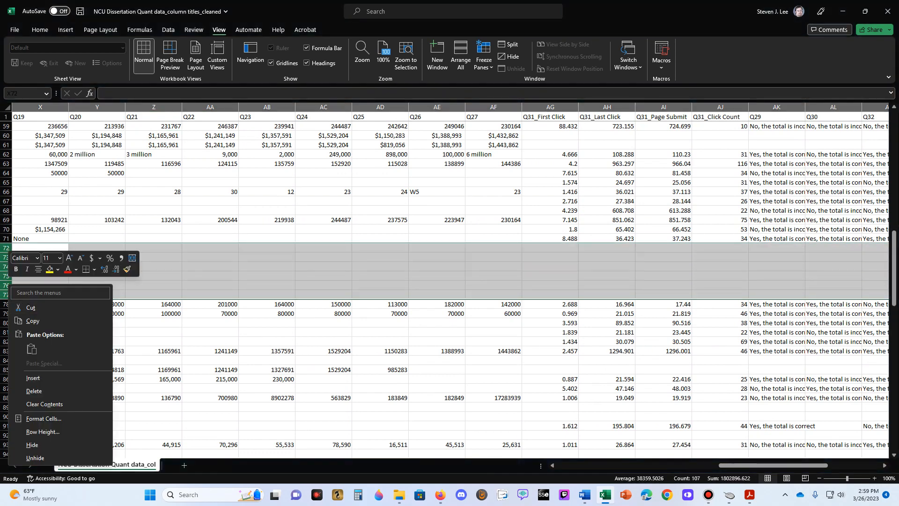
left_click(33, 390)
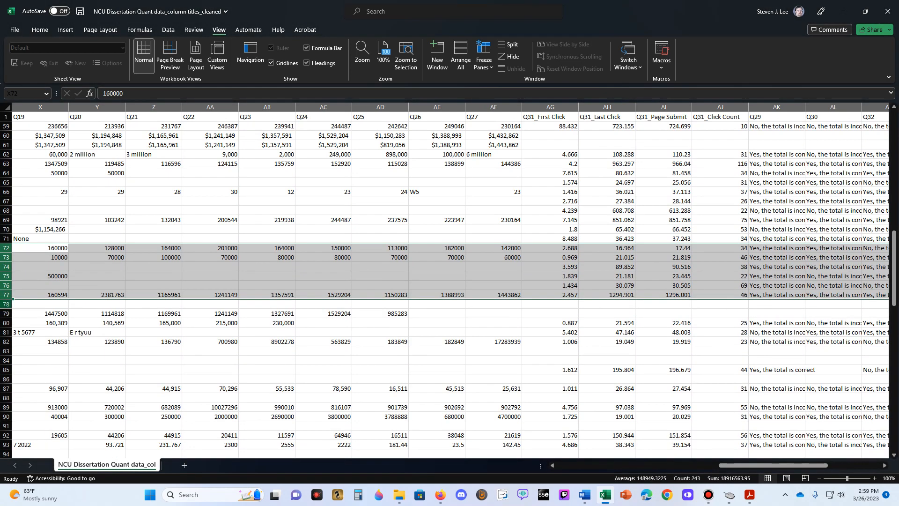
- Delete row 78 and, once the rows have moved up, rows 82 and 83, all without WP, timing or MP responses
left_click(7, 304)
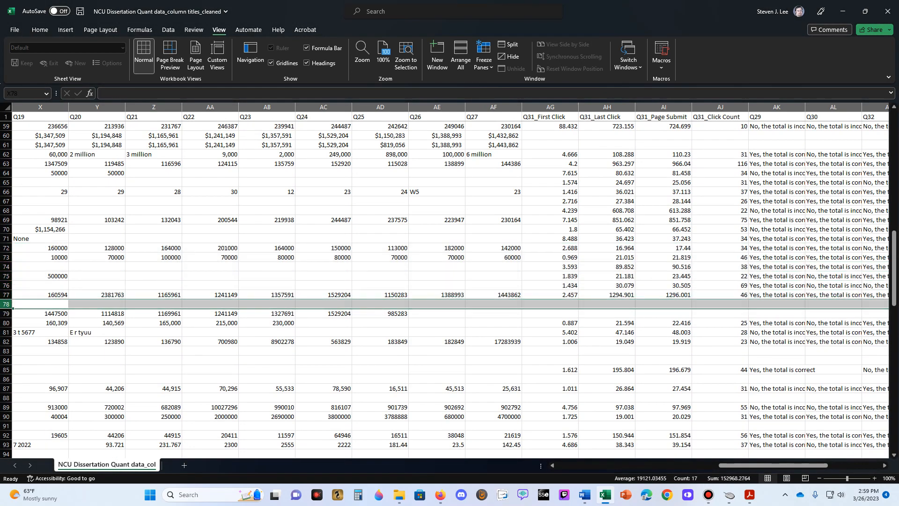
right_click(6, 304)
left_click(45, 229)
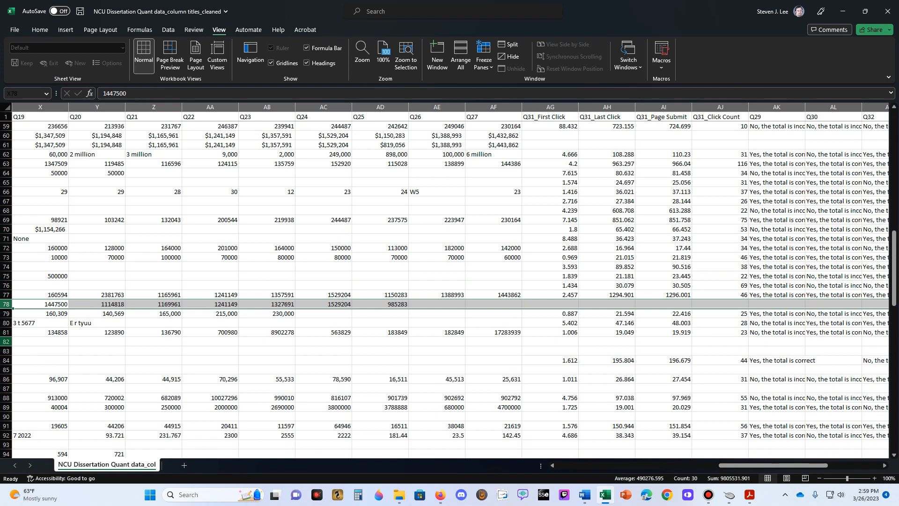
mouse_move(6, 341)
left_mouse_down()
mouse_move(6, 359)
mouse_move(6, 351)
left_mouse_up()
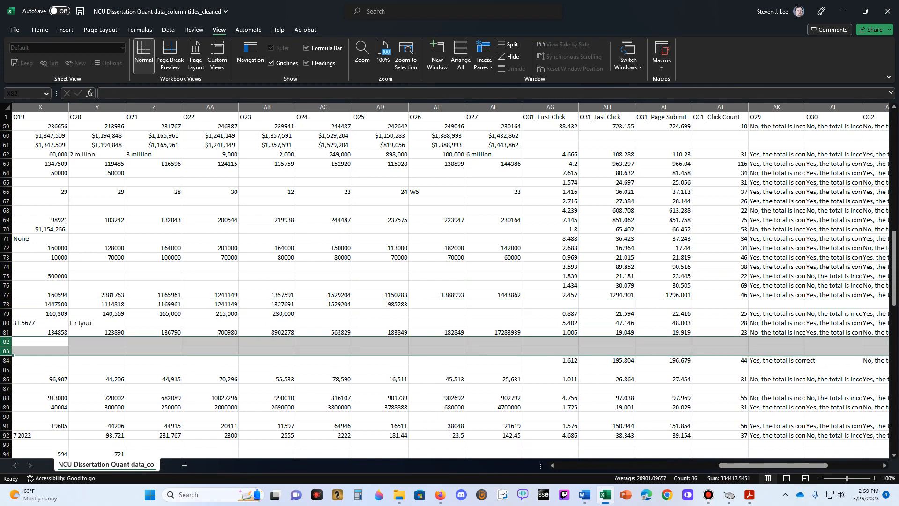
right_click(8, 350)
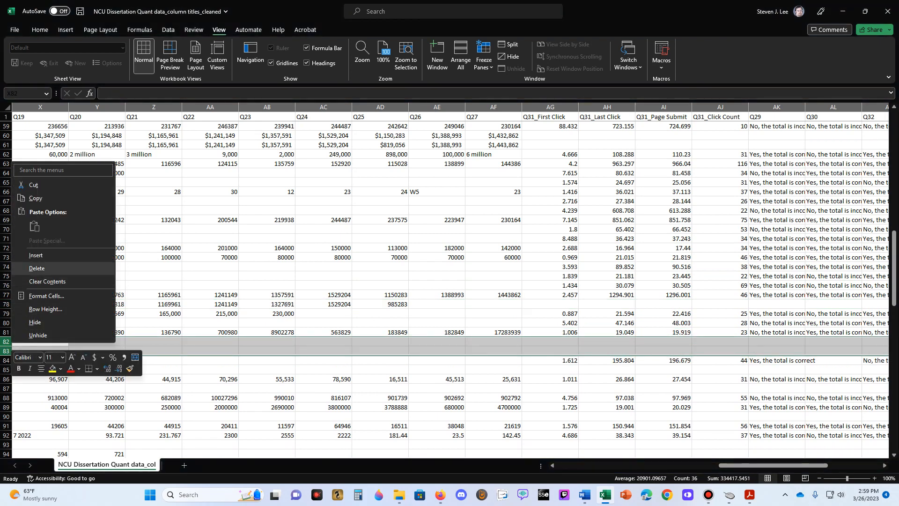
left_click(36, 268)
- Delete the blank-response row 83 and, once the rows have moved up, row 84
left_click(6, 350)
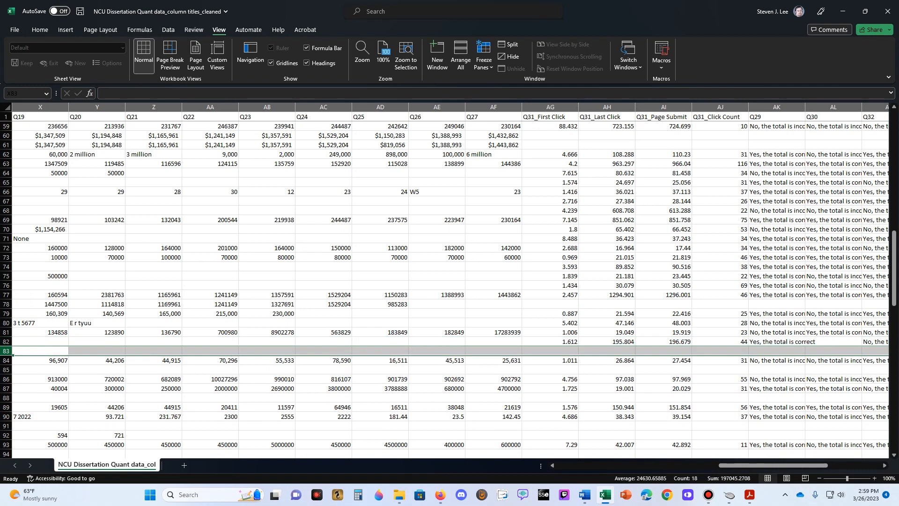
right_click(6, 350)
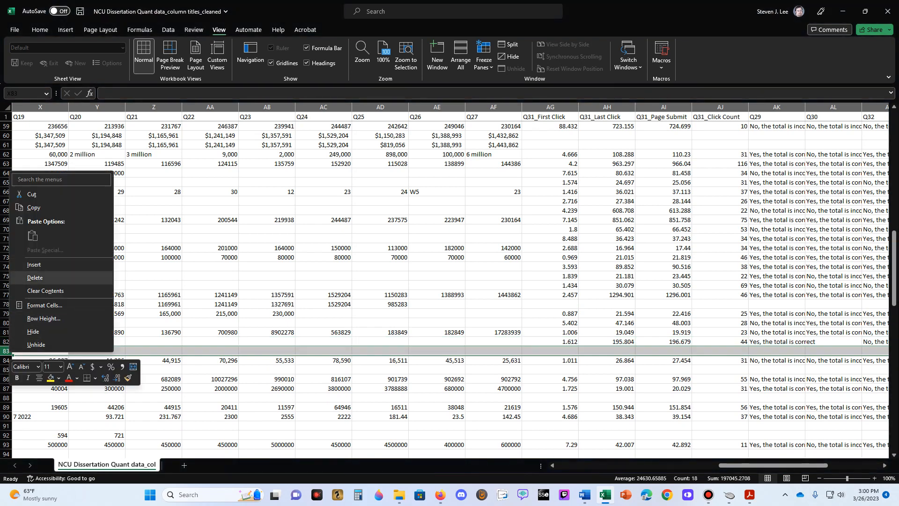
left_click(34, 277)
left_click(6, 360)
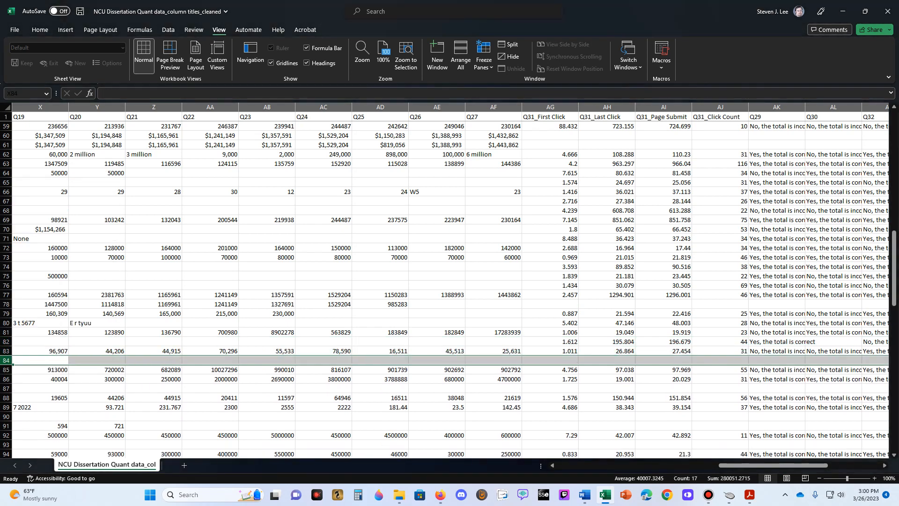
right_click(6, 360)
left_click(36, 286)
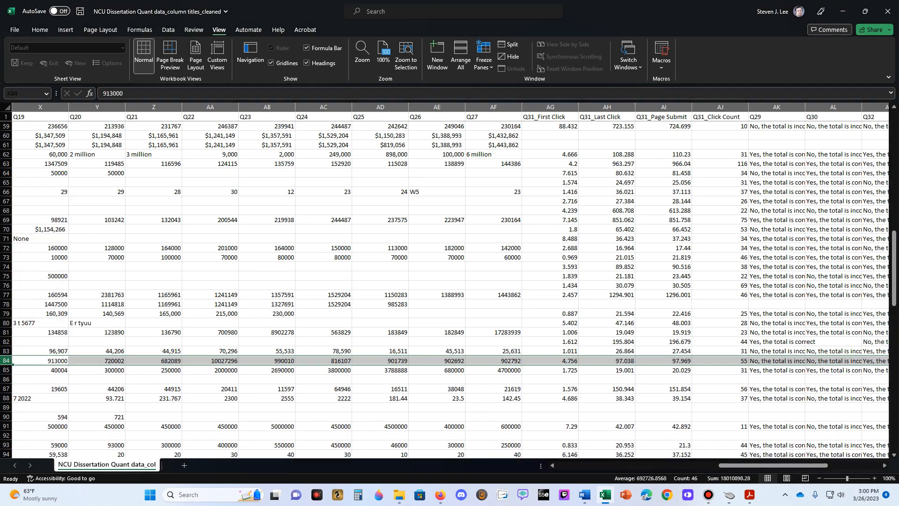
- Delete row 86 and, once the rows have moved up, row 88, both without WP, timing or MP responses
scroll(449, 290, "down", 3)
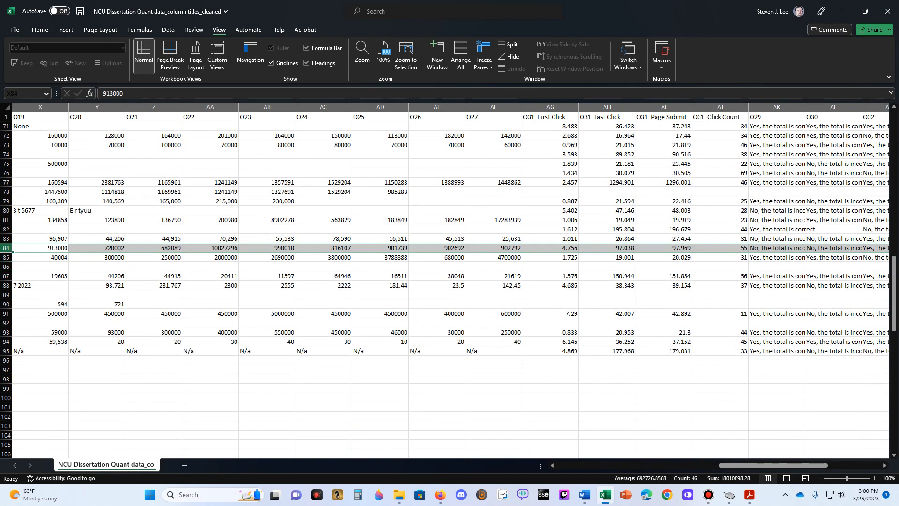
left_click(6, 267)
right_click(7, 266)
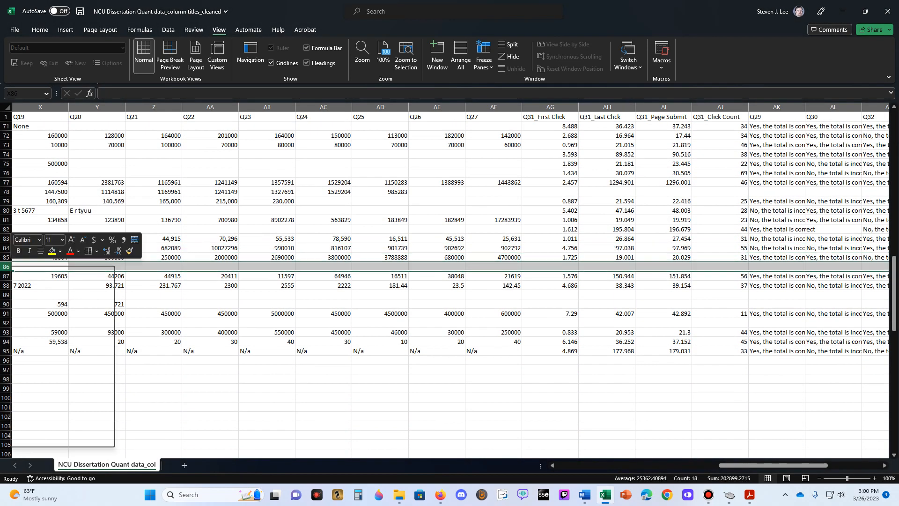
left_click(36, 373)
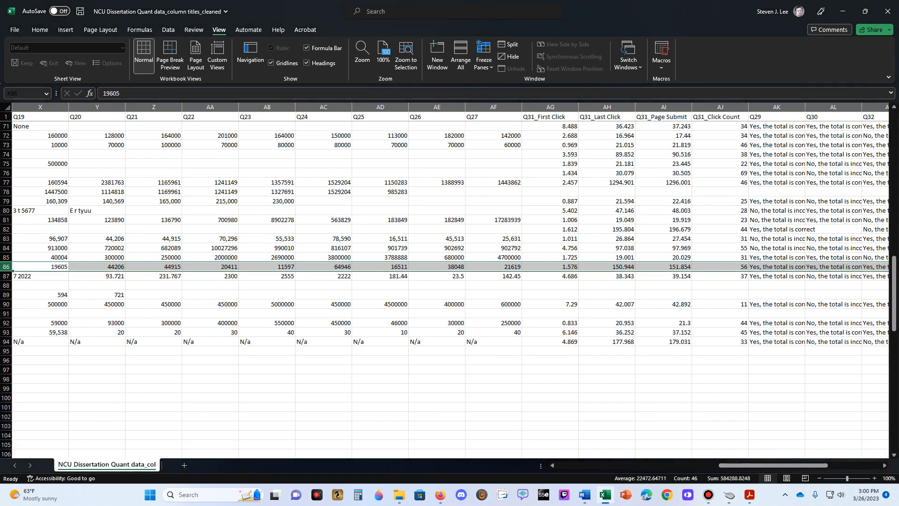
left_click(6, 285)
right_click(7, 285)
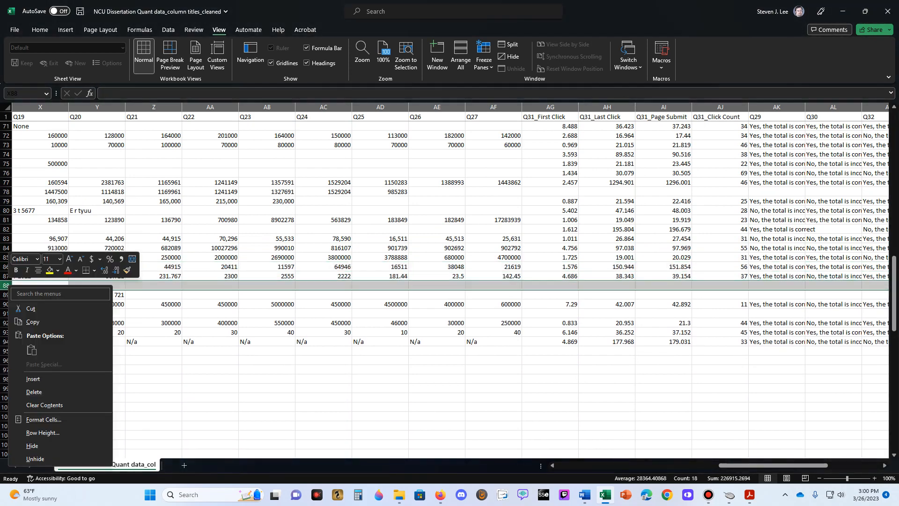
left_click(33, 392)
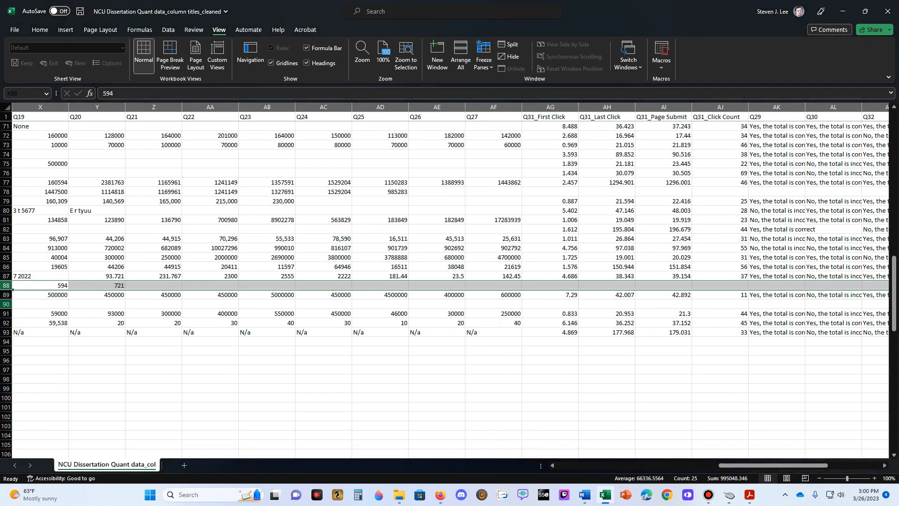
- Delete row 90, which has no WP, timing or MP responses, and deselect it
left_click(6, 304)
right_click(6, 304)
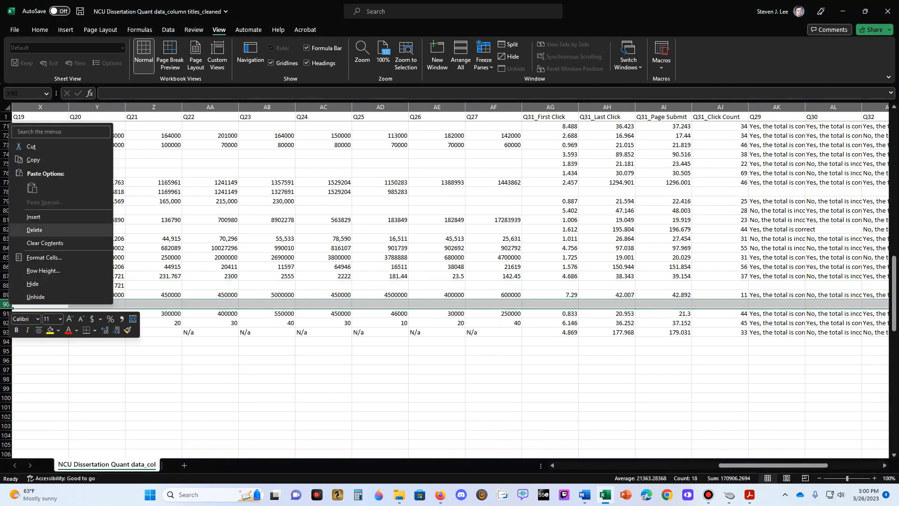
left_click(34, 229)
left_click(153, 351)
left_click(550, 332)
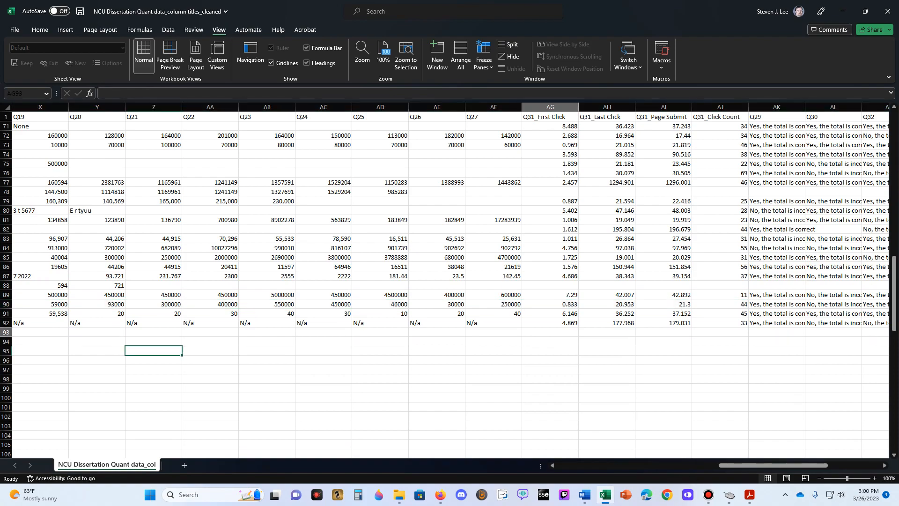
- Check the end of the dataset for remaining blank respondents, and unfreeze the worksheet's top row
scroll(450, 281, "up", 5)
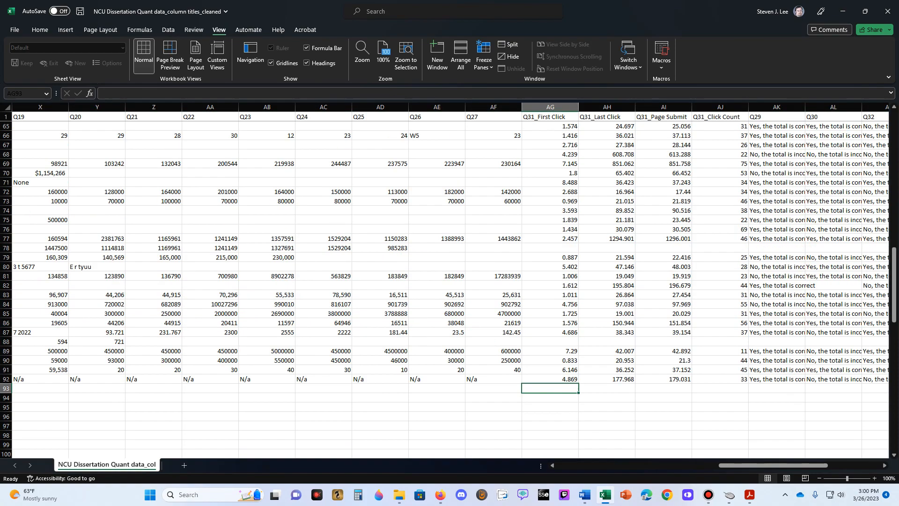
scroll(449, 281, "down", 9)
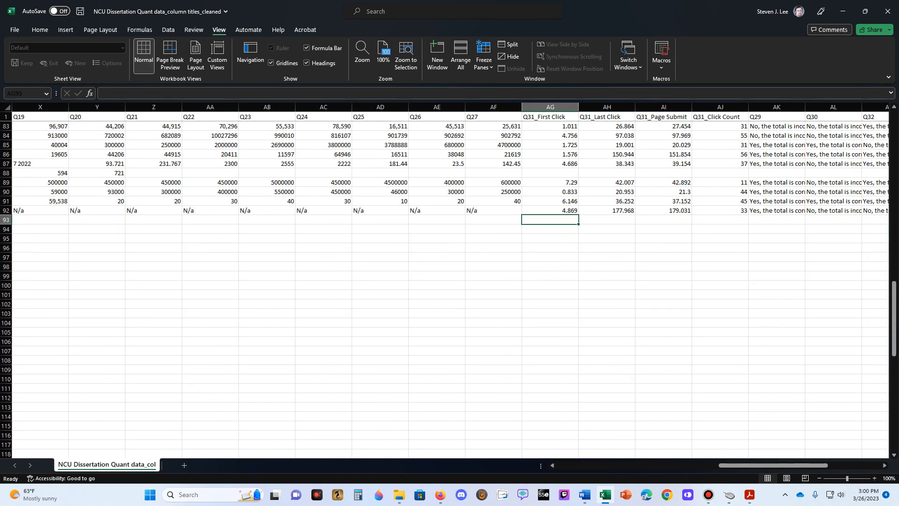
scroll(449, 281, "up", 3)
left_click(40, 295)
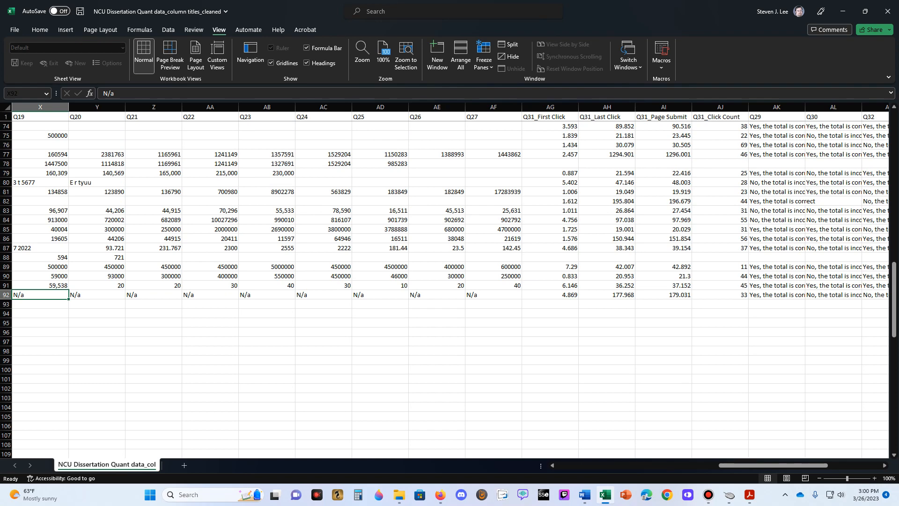
scroll(450, 281, "up", 20)
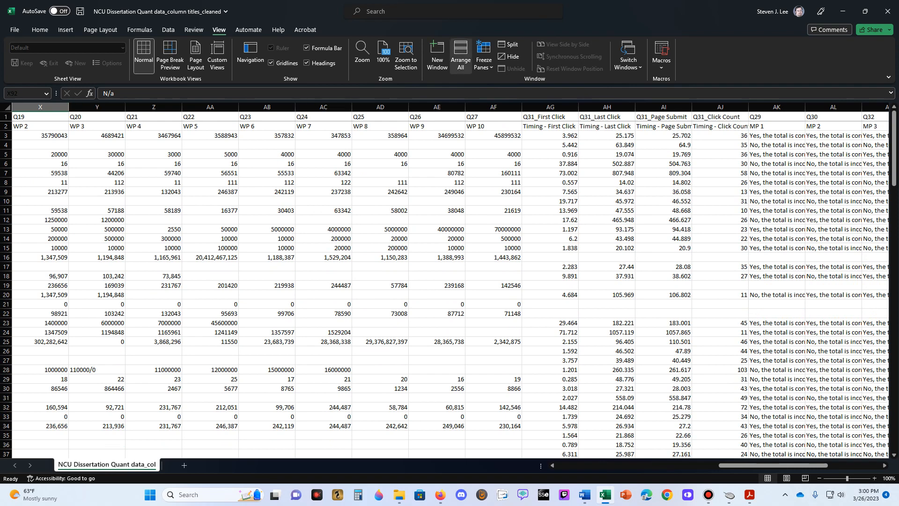
left_click(484, 55)
left_click(544, 88)
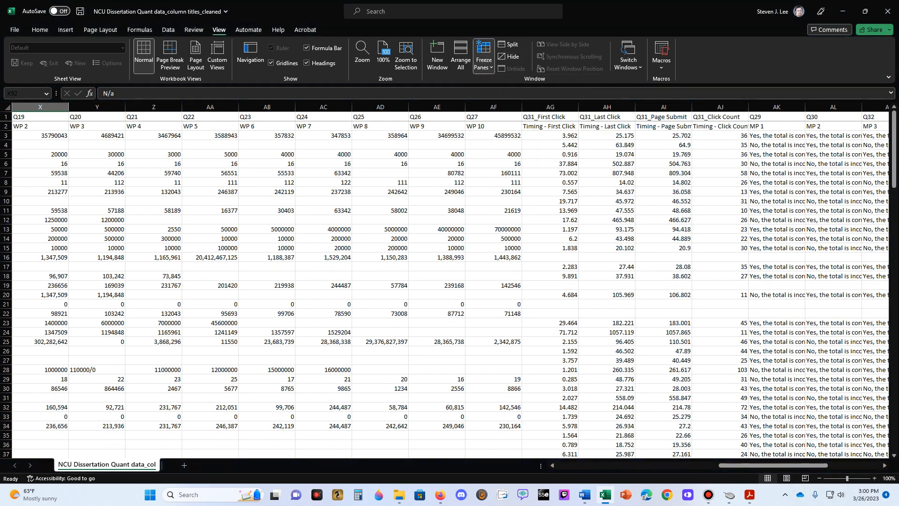
left_click(97, 135)
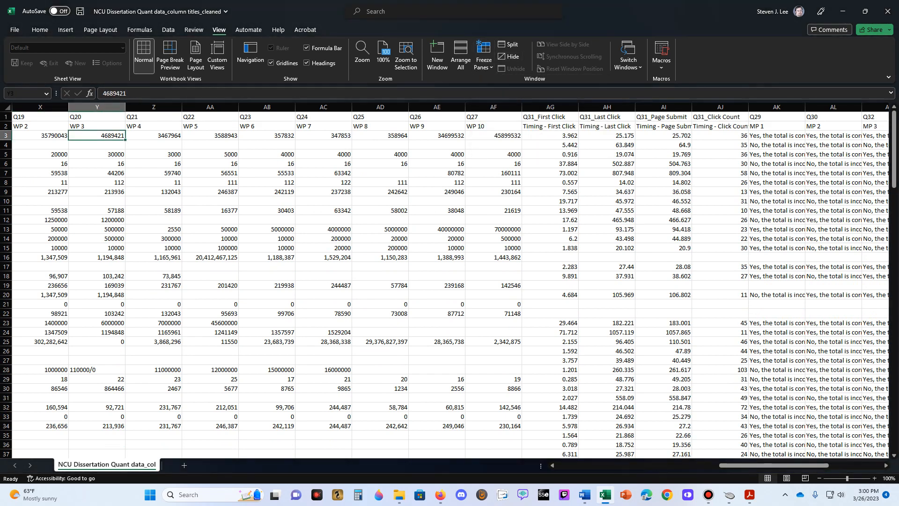
- Examine the remaining respondents' rows across the demographic, timing, WP and MP columns for missing responses
scroll(450, 281, "down", 20)
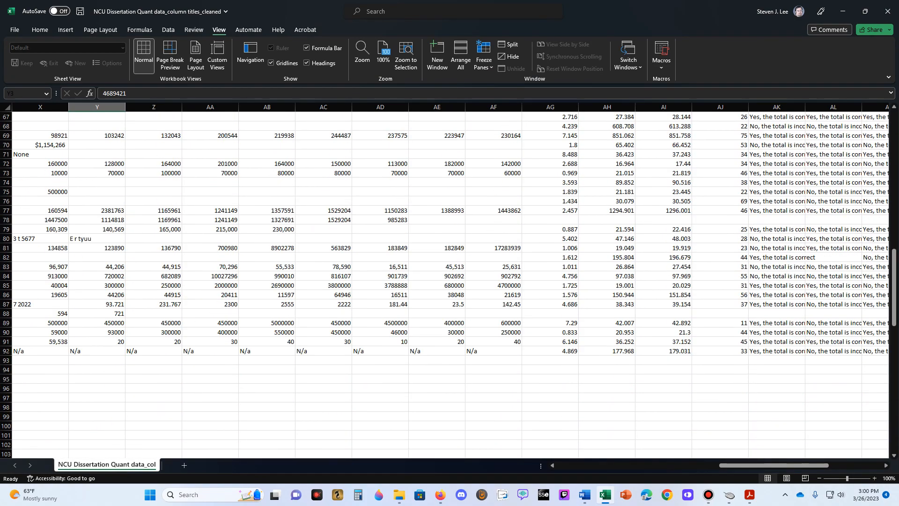
scroll(450, 281, "up", 20)
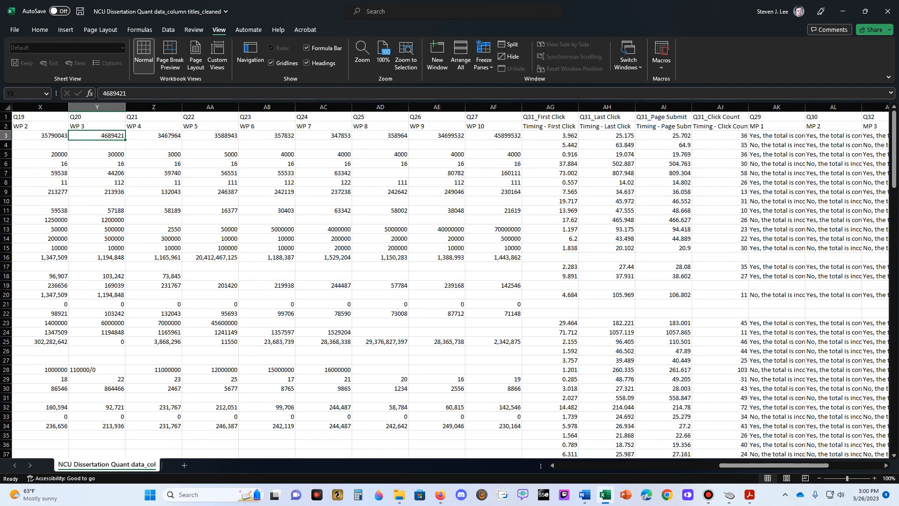
left_click_drag(759, 465, 788, 465)
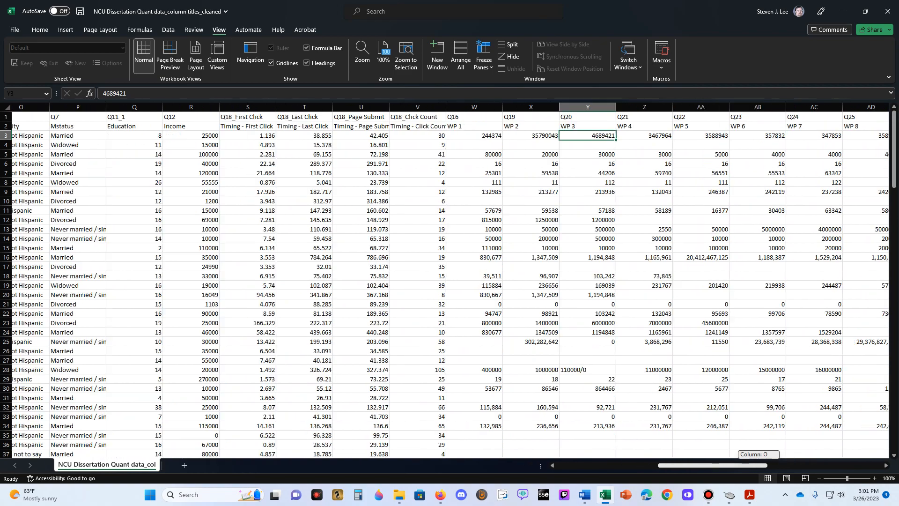
left_click_drag(697, 466, 813, 465)
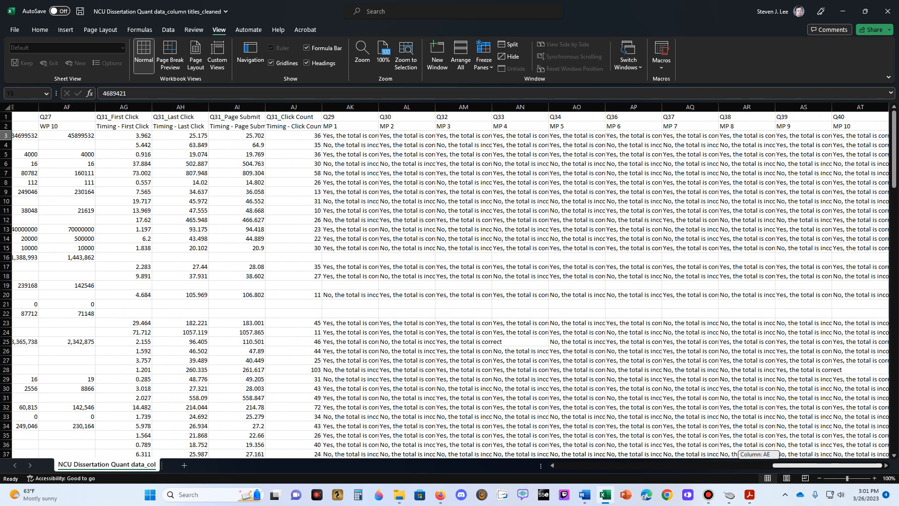
left_click_drag(759, 466, 751, 466)
scroll(450, 284, "down", 8)
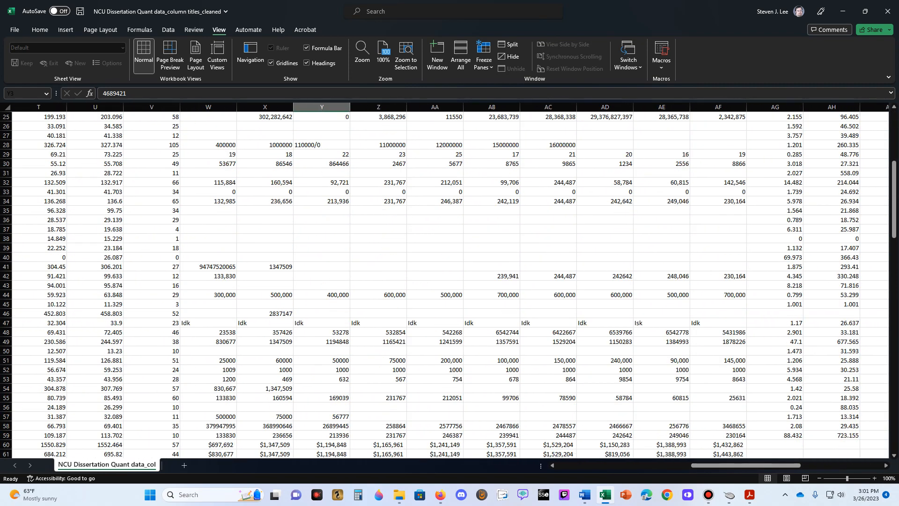
scroll(444, 285, "up", 2)
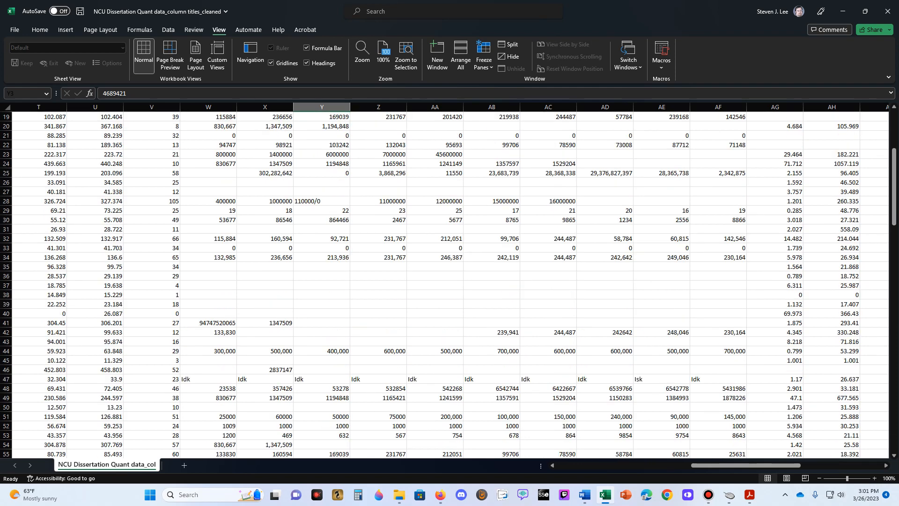
scroll(444, 285, "up", 3)
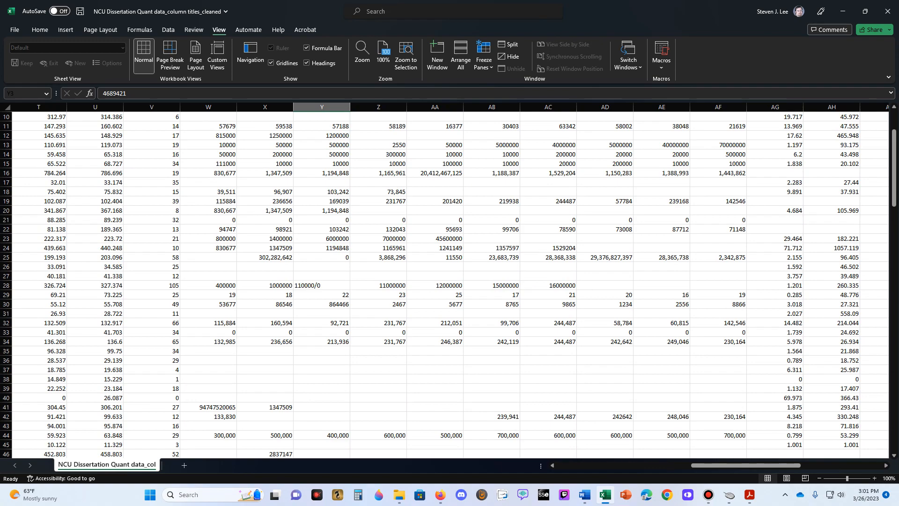
- Inspect row 35 cell by cell from the blank WP answers through the timing values to MP 10 in column AT
left_click(209, 266)
left_click(265, 350)
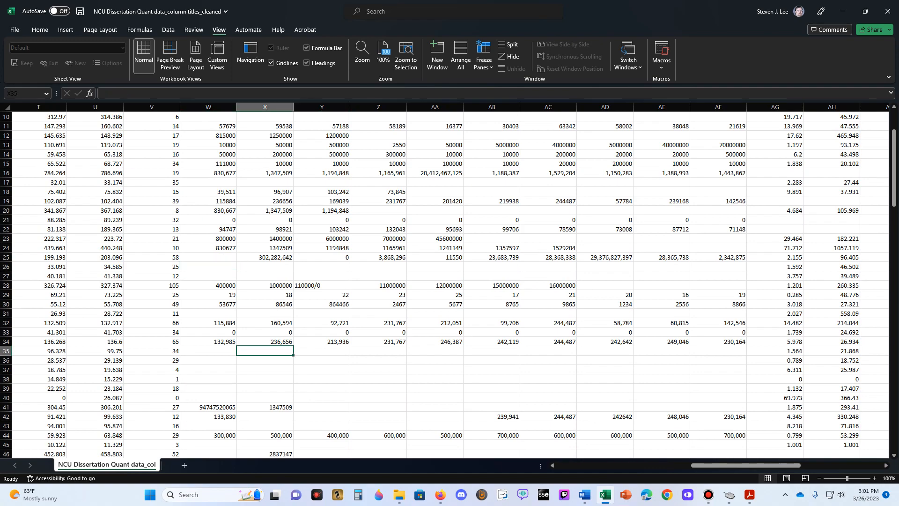
key("Left")
key("Right")
key("Right")
key("Right")
key("Right")
key("Right")
key("Right")
key("Right")
key("Right")
key("Right")
key("Right")
key("Right")
key("Right")
key("Right")
key("Right")
key("Right")
key("Right")
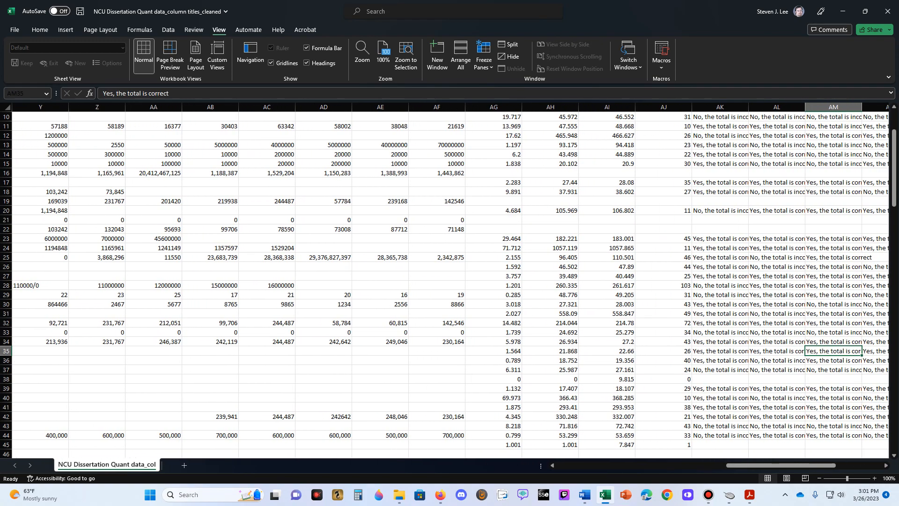
key("Right")
key("Right")
key("Right")
key("Right")
key("Right")
key("Right")
key("Right")
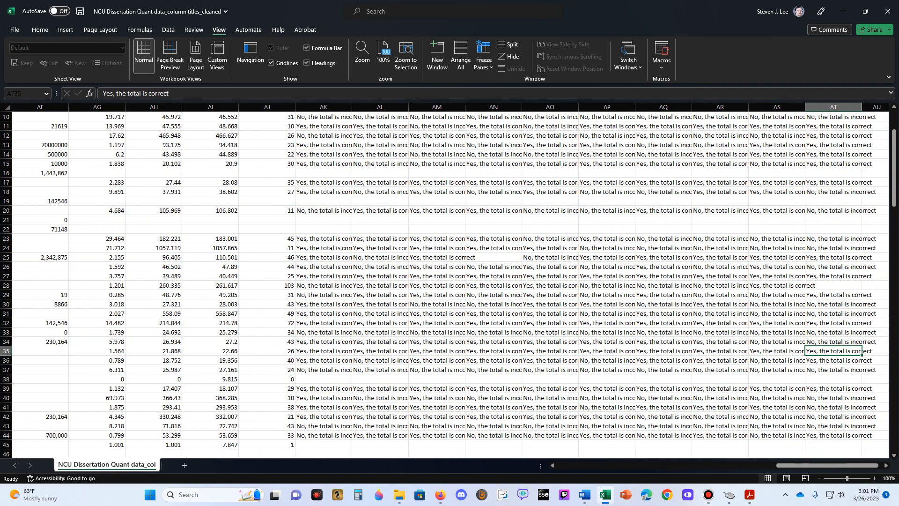
- Review row 35 backwards from the MP 10 answer through the timing and WP columns to marital status in column P
key("Left")
key("Left")
key("Left")
key("Left")
key("Left")
key("Left")
key("Left")
key("Left")
key("Left")
key("Left")
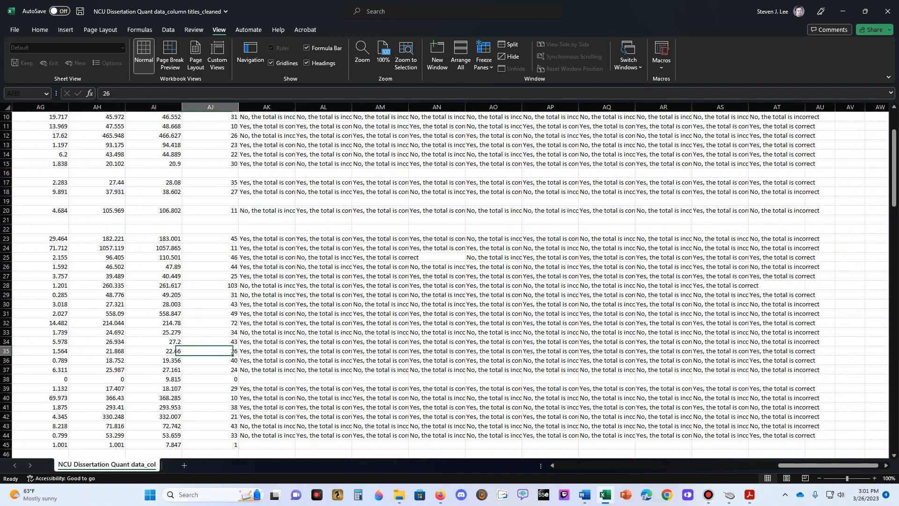
key("Left")
key("Left")
key("Left")
key("Left")
key("Left")
key("Left")
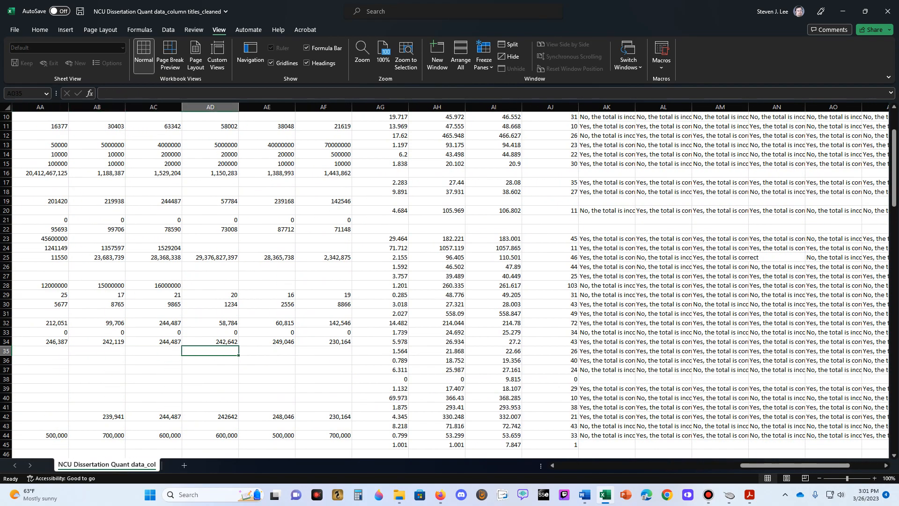
key("Right")
key("Right")
key("Left")
key("Left")
key("Left")
key("Left")
key("Left")
key("Left")
key("Left")
key("Left")
key("Left")
key("Left")
key("Left")
key("Left")
key("Left")
key("Left")
key("Left")
key("Left")
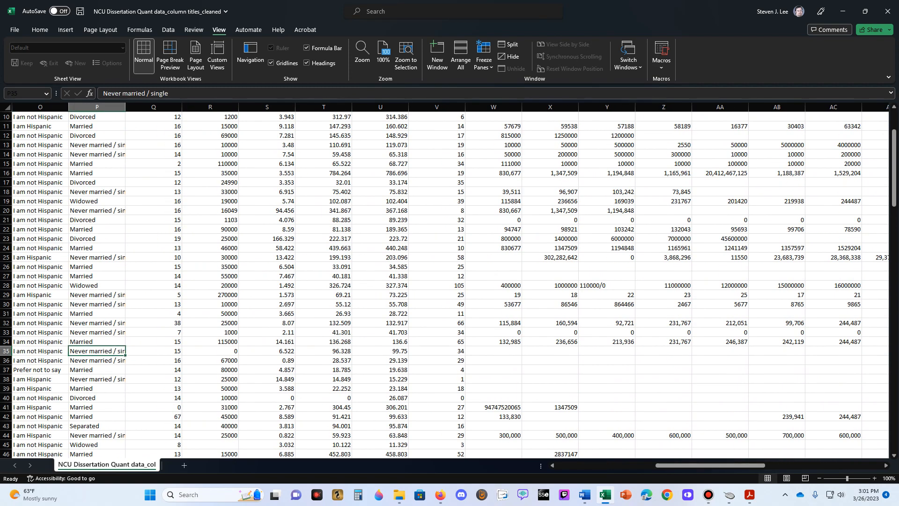
- Recheck row 35's WP cells from column W onward against its second set of timing values and its MP answers up to column AO
key("Right")
key("Right")
key("Right")
key("Right")
key("Right")
key("Right")
key("Right")
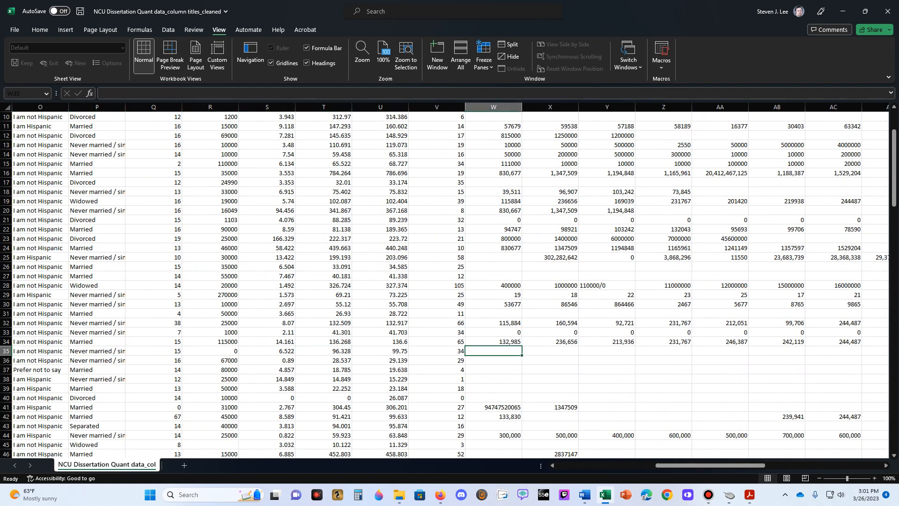
key("Right")
key("Right")
key("Right")
key("Right")
key("Right")
key("Right")
key("Right")
key("Right")
key("Right")
key("Right")
key("Right")
key("Right")
key("Right")
key("Right")
key("Right")
key("Right")
key("Right")
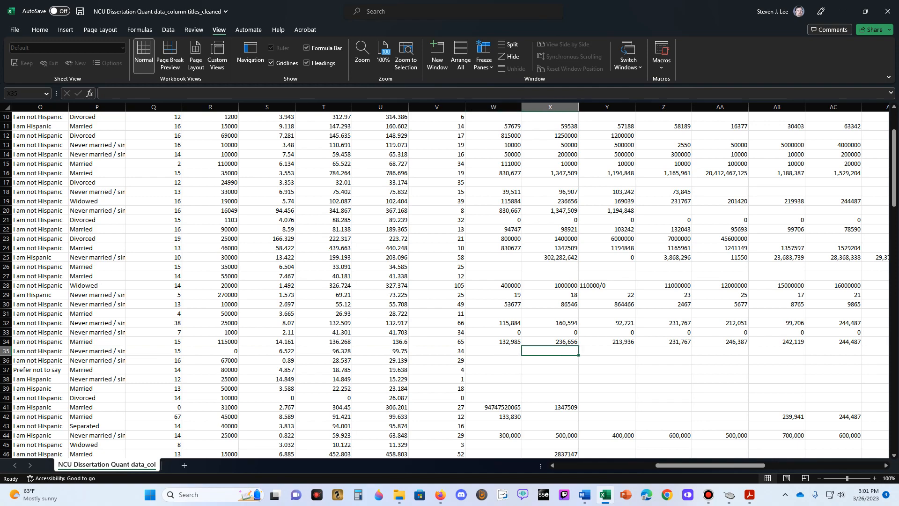
key("Left")
key("Left")
key("Left")
key("Left")
key("Left")
key("Left")
key("Left")
key("Left")
key("Left")
key("Left")
key("Left")
key("Left")
key("Left")
key("Left")
key("Left")
key("Left")
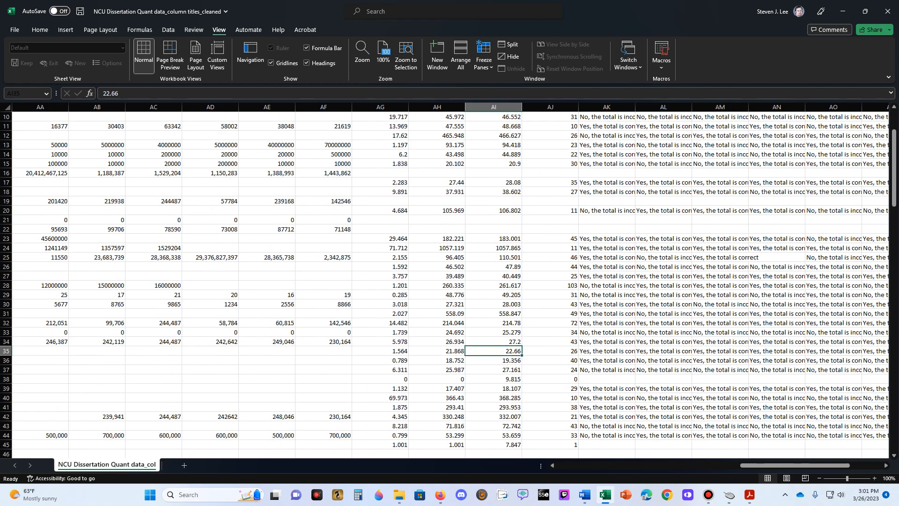
key("Right")
key("Right")
key("Right")
key("Right")
key("Right")
key("Right")
key("Right")
key("Right")
key("Right")
key("Right")
key("Right")
key("Right")
key("Right")
key("Right")
key("Right")
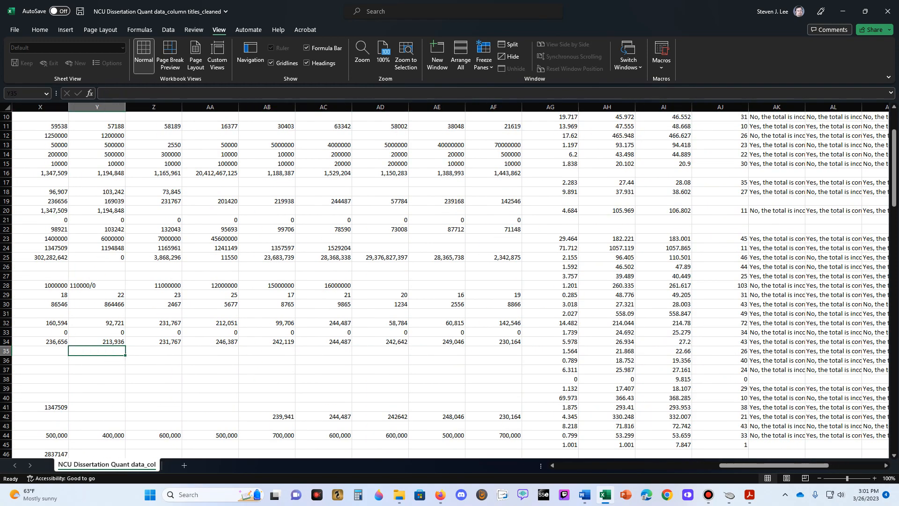
key("Right")
key("Right")
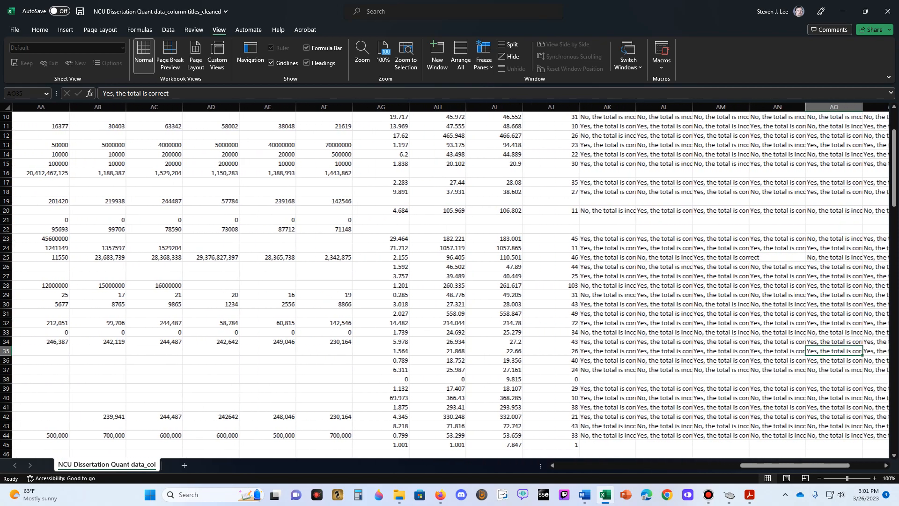
- Examine row 35's remaining MP answers past column AT, and return through the timing values to the first WP cell in column W
key("Left")
key("Left")
key("Left")
key("Right")
key("Right")
key("Right")
key("Right")
key("Right")
key("Right")
key("Right")
key("Right")
key("Right")
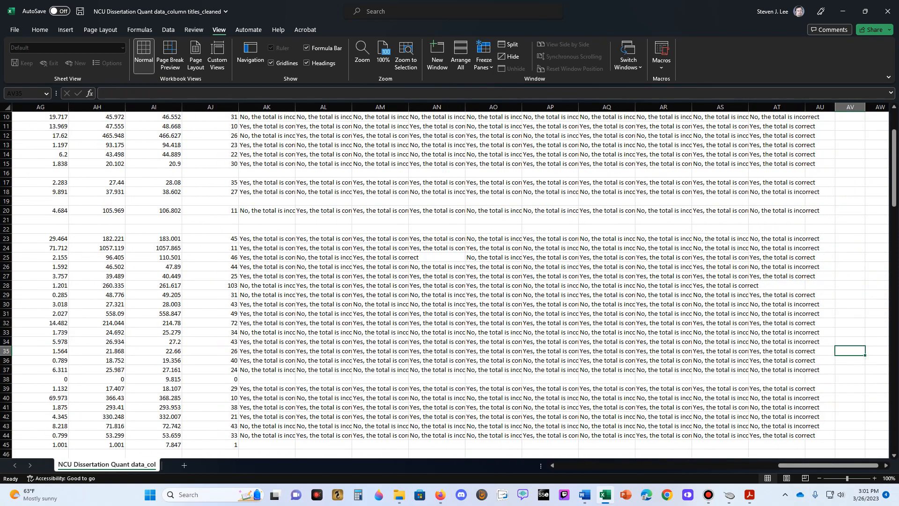
key("Left")
key("Left")
key("Left")
key("Left")
key("Left")
key("Left")
key("Left")
key("Left")
key("Left")
key("Left")
key("Left")
key("Left")
key("Left")
key("Left")
key("Left")
key("Left")
key("Left")
key("Left")
key("Left")
key("Left")
key("Left")
key("Left")
key("Left")
key("Left")
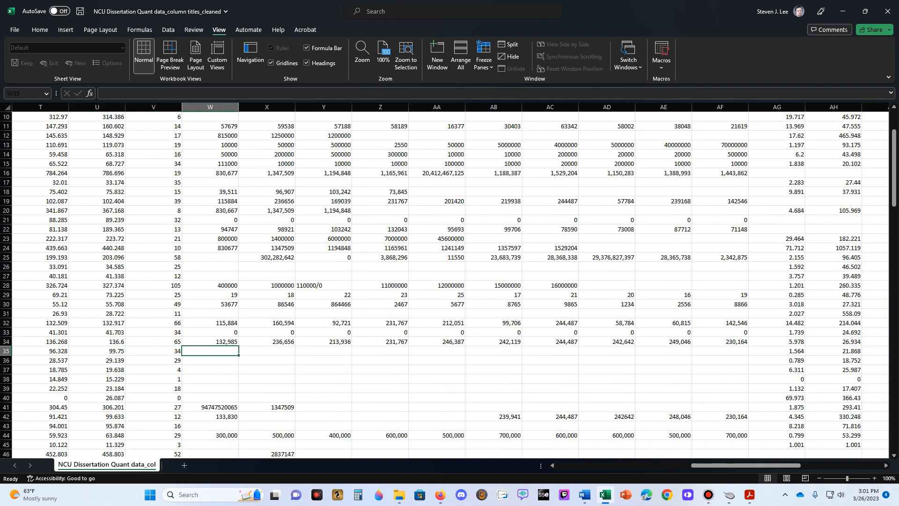
- Move up from row 35 to row 26 and inspect its WP cells, second timing values and MP answers up to column AO
key("Up")
key("Up")
key("Up")
key("Up")
key("Up")
key("Up")
key("Up")
key("Up")
key("Up")
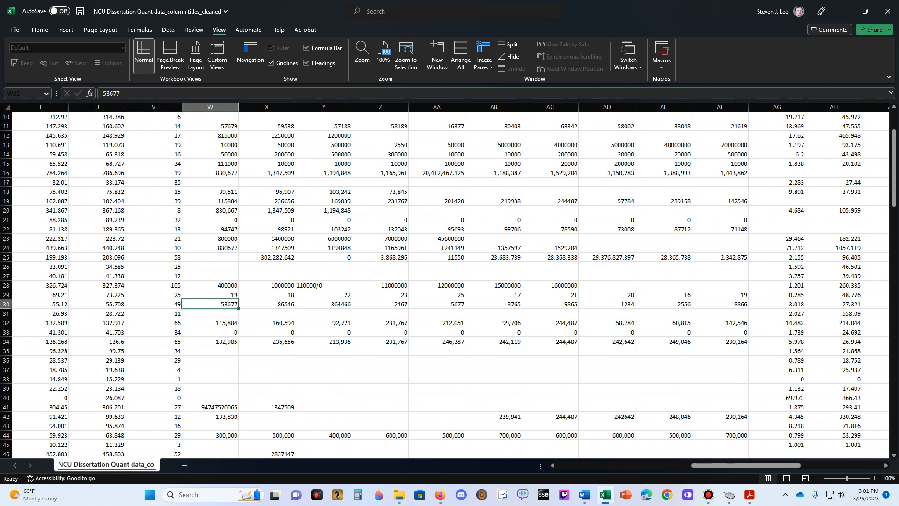
key("Right")
key("Right")
key("Right")
key("Right")
key("Right")
key("Right")
key("Right")
key("Right")
key("Right")
key("Right")
key("Right")
key("Right")
key("Right")
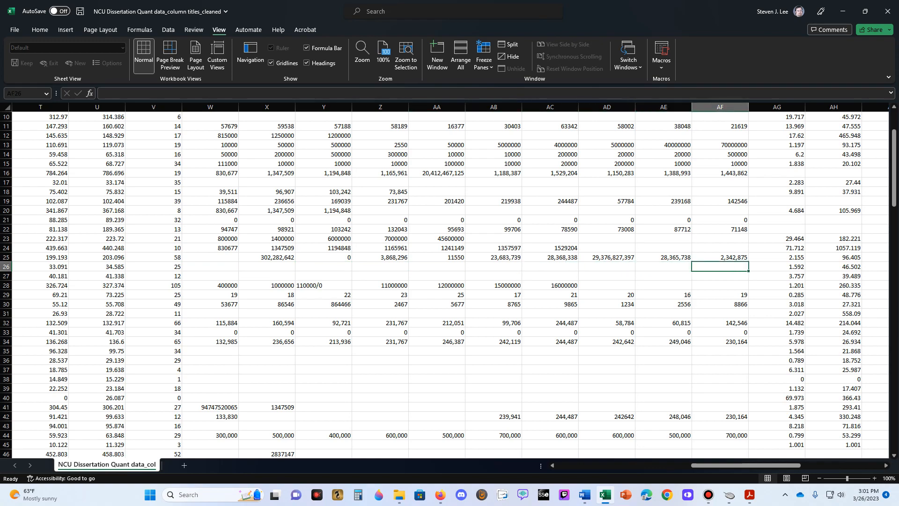
key("Right")
key("Right")
key("Right")
key("Right")
key("Right")
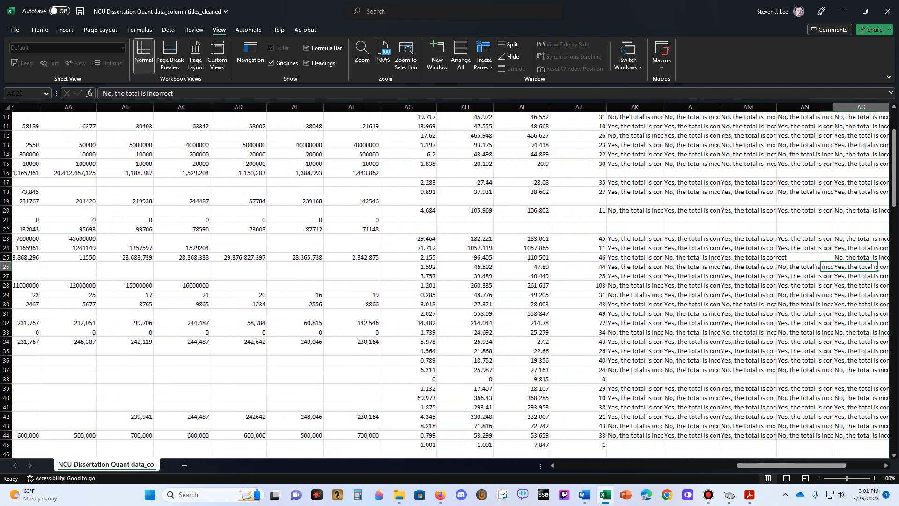
- Review the MP 5 answers in column AO upward from row 26 to the column header in row 1
key("Up")
key("Up")
key("Up")
key("Up")
key("Up")
key("Up")
key("Up")
key("Up")
key("Up")
key("Up")
key("Up")
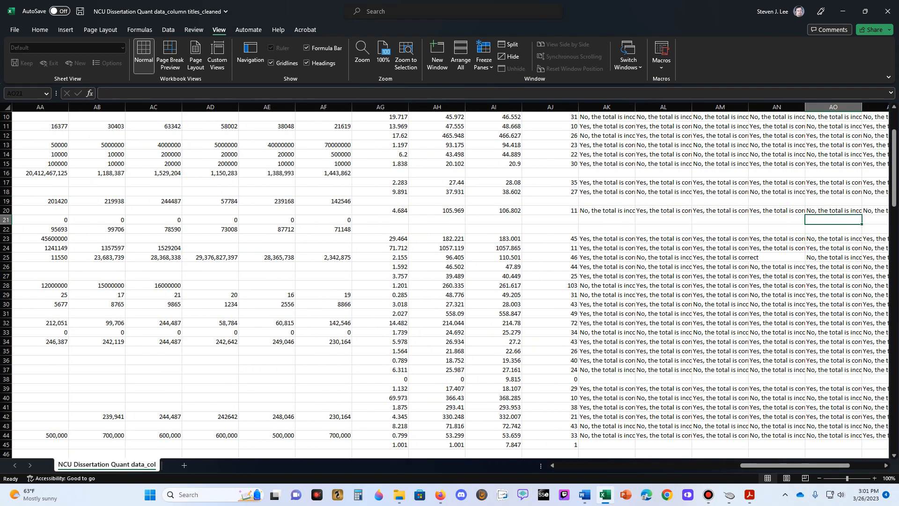
key("Up")
key("Up")
key("Up")
key("Up")
key("Up")
key("Up")
key("Up")
key("Up")
key("Up")
key("Up")
key("Up")
key("Up")
key("Up")
key("Up")
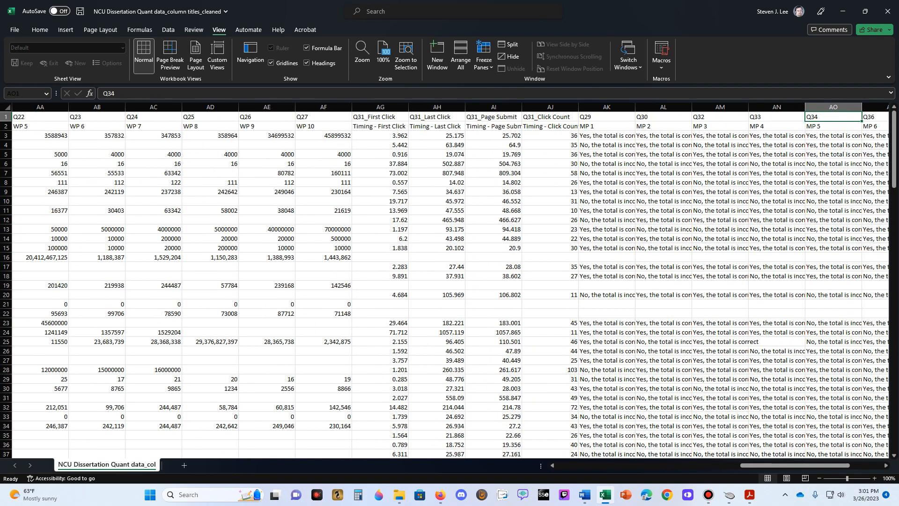
- Go to the first respondent's MP 4 answer in row 3, and return to that row's start date in column A
key("Left")
key("Down")
key("Down")
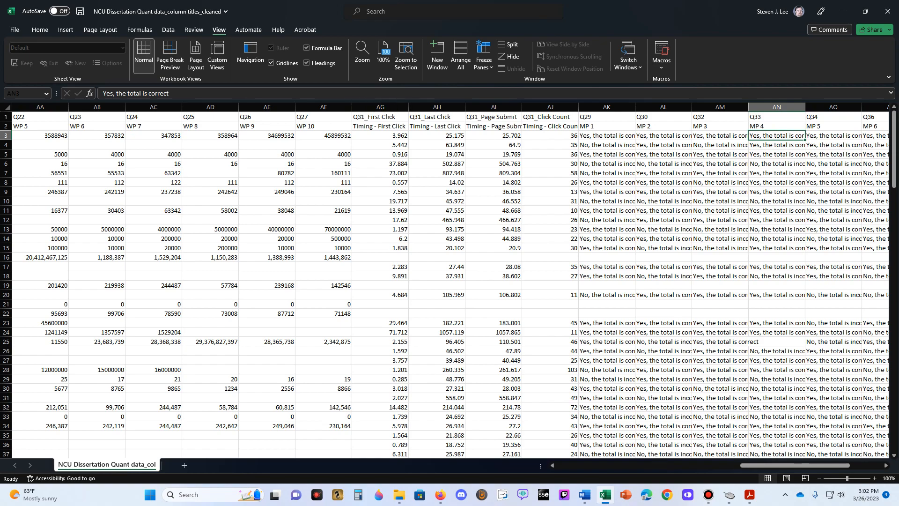
key("Home")
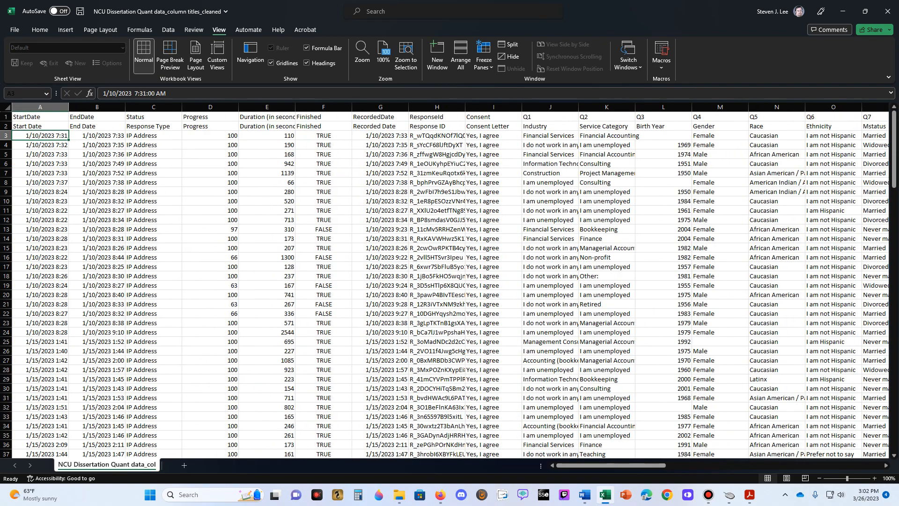